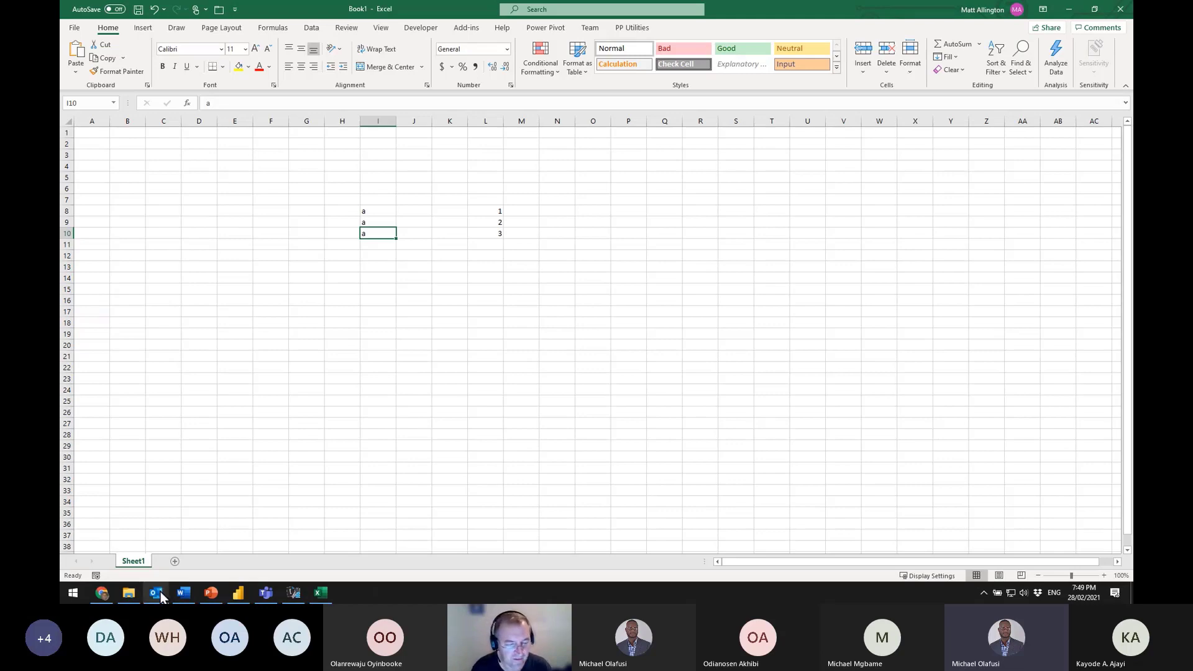
Switch to Power BI Desktop, show the report page, and move the LastName table visual toward the middle of the canvas
left_click(233, 594)
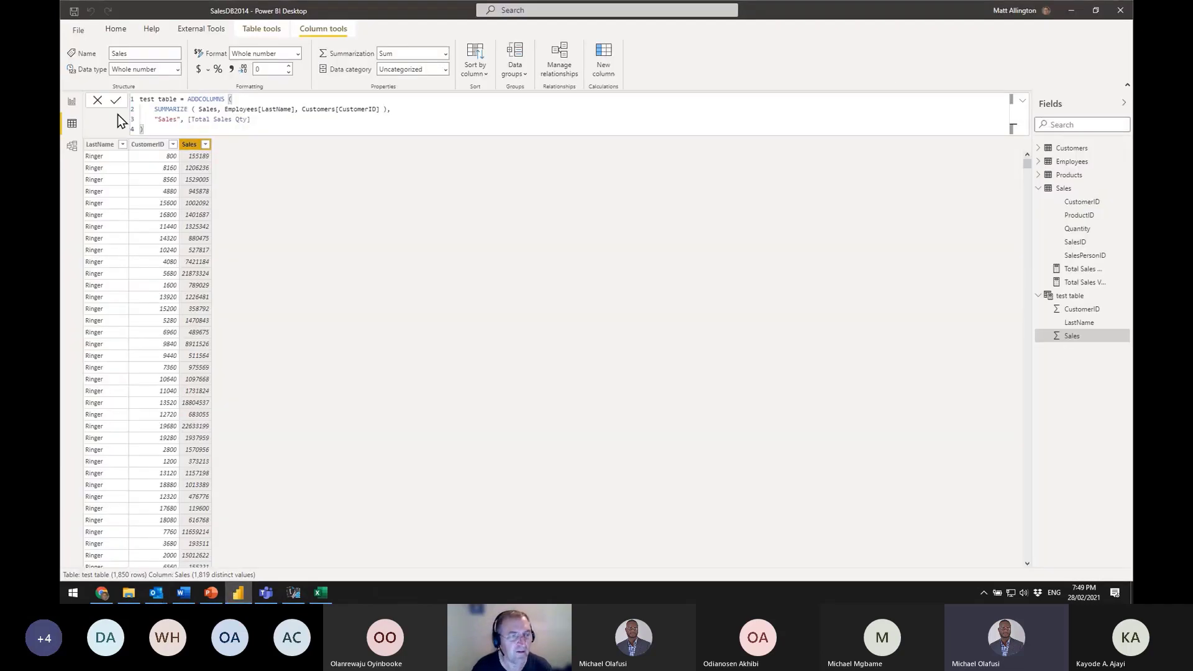
left_click(72, 104)
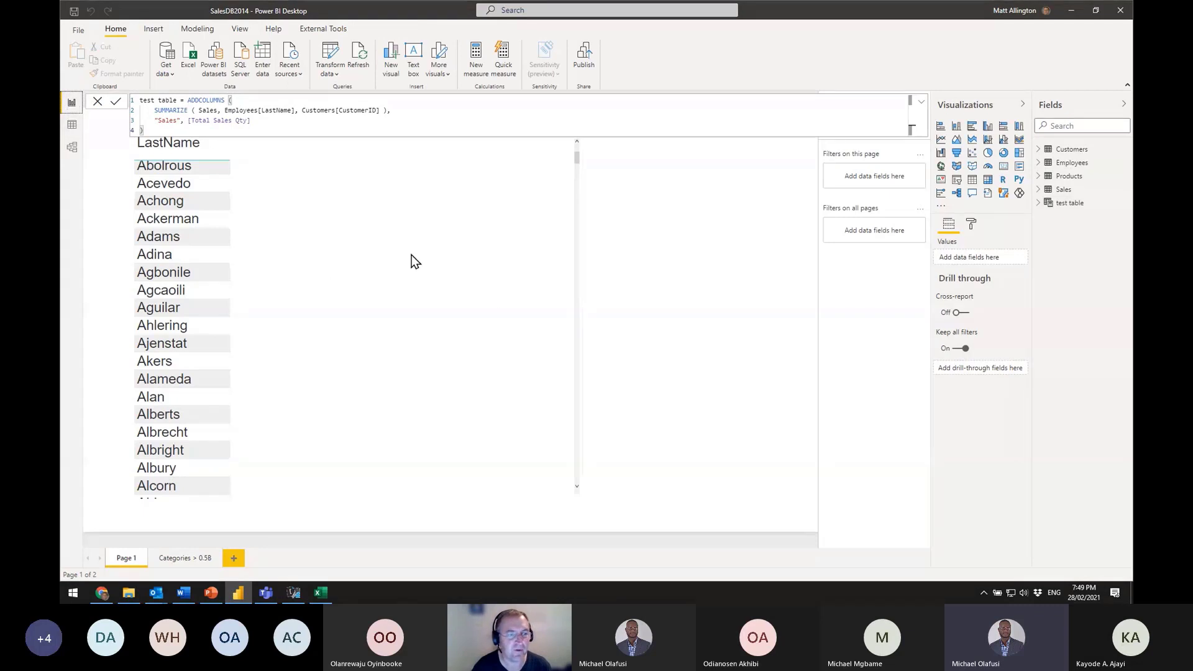
left_click(502, 331)
left_click_drag(498, 324, 613, 333)
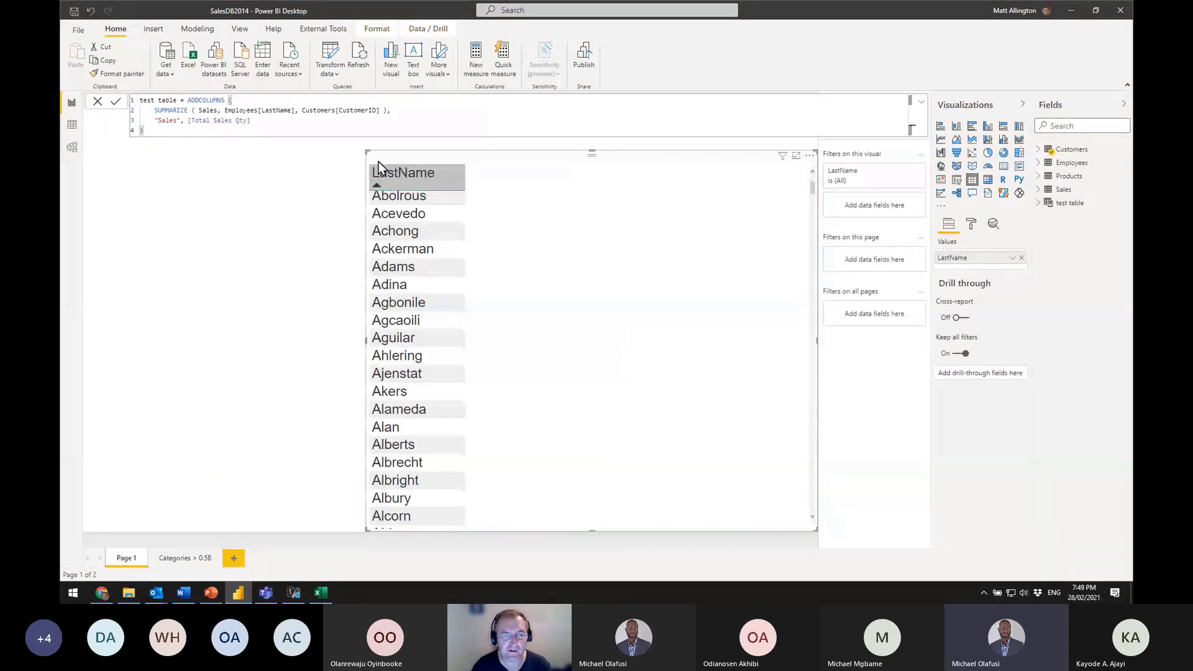
left_click_drag(355, 184, 355, 181)
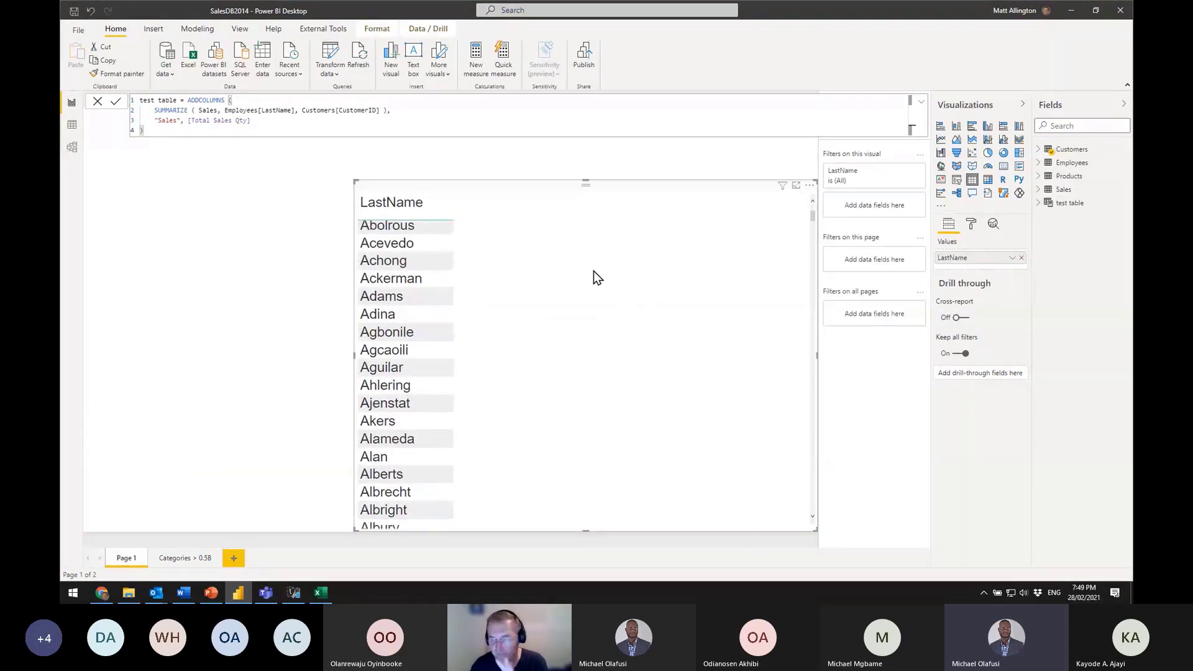
mouse_move(594, 272)
left_mouse_down()
mouse_move(572, 247)
mouse_move(577, 271)
left_mouse_up()
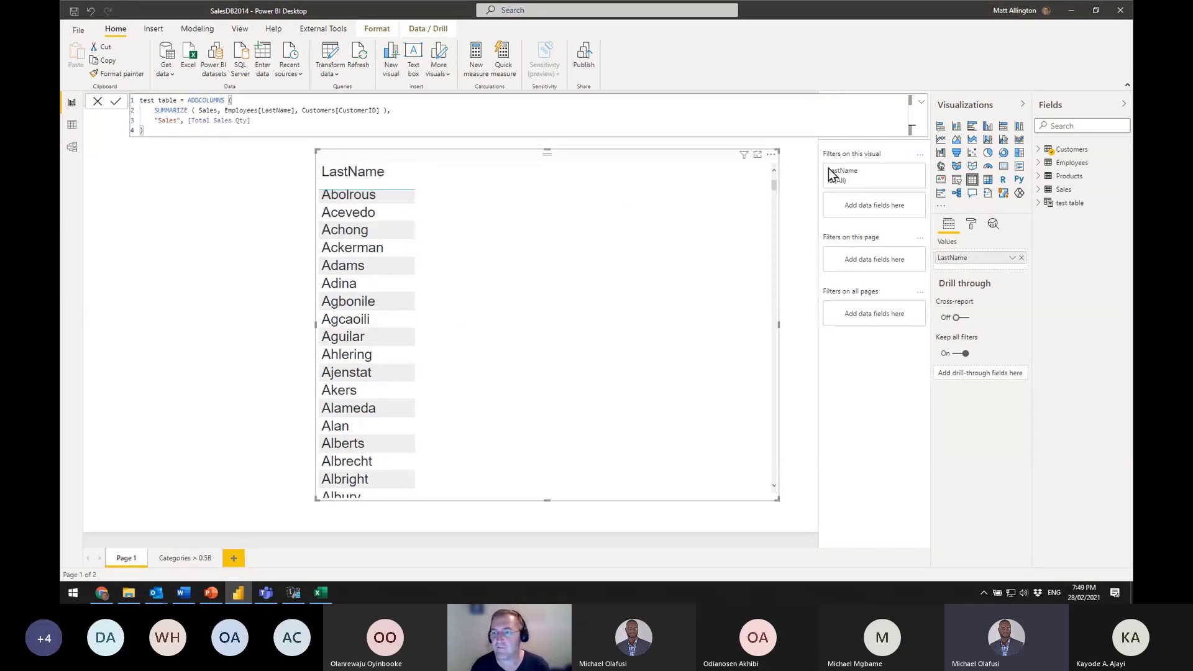
Add the Total Sales Qty measure from the Sales table to the LastName table visual, enlarging its formula for reading
left_click(1038, 149)
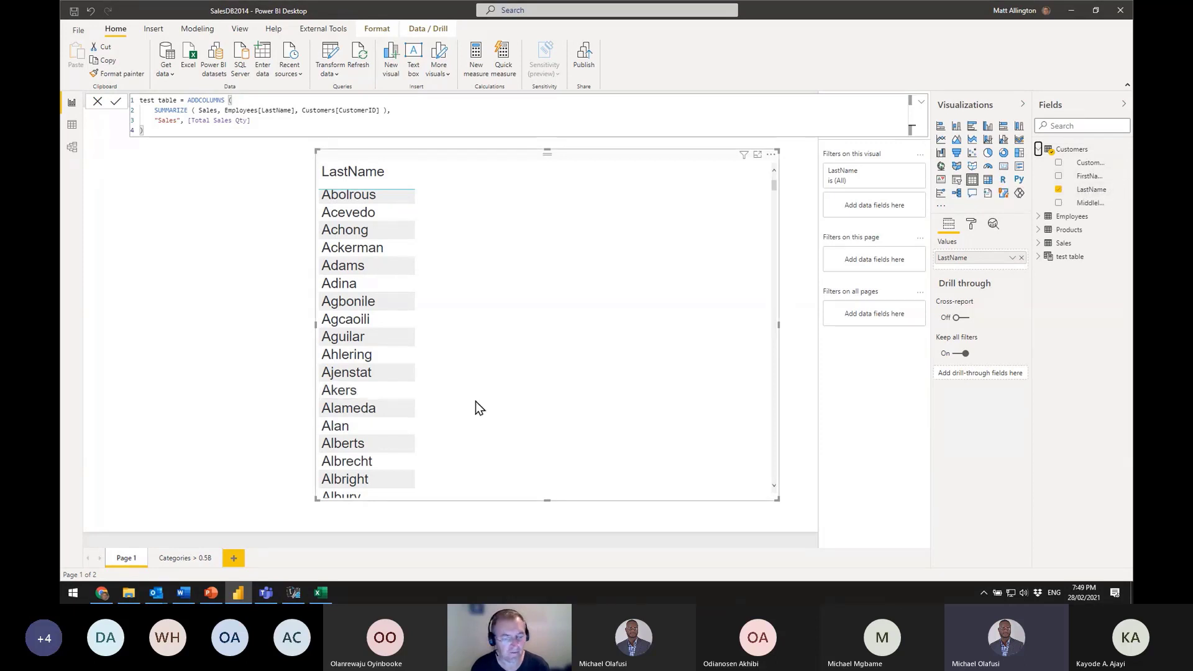
left_click(1038, 243)
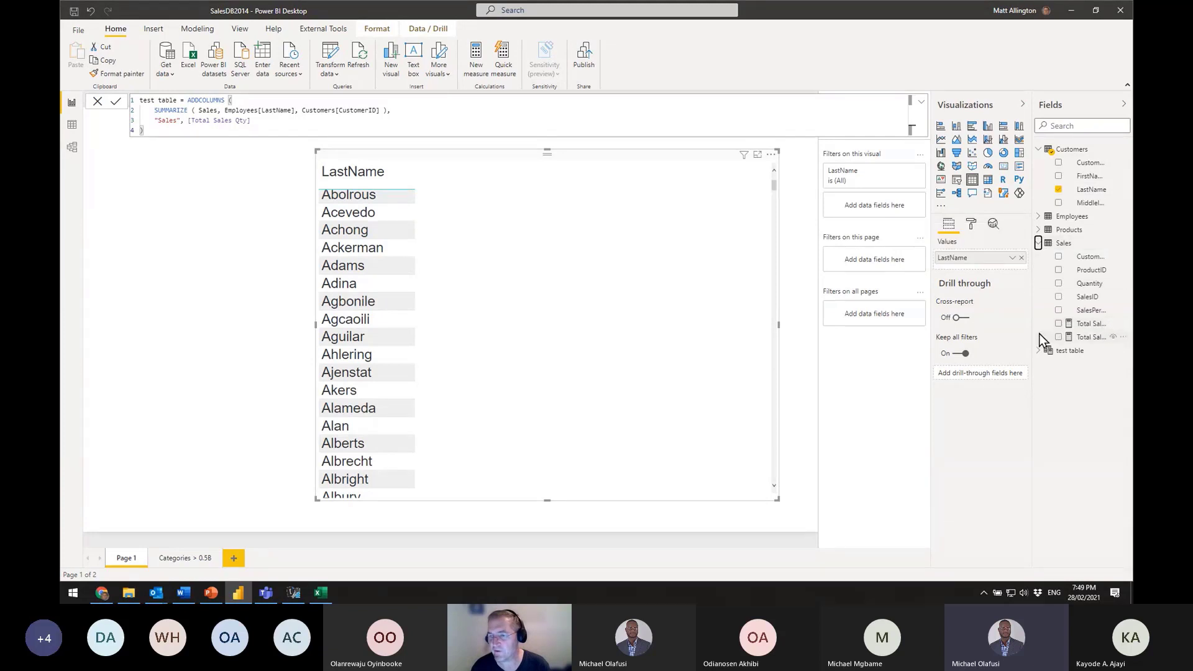
left_click(1082, 325)
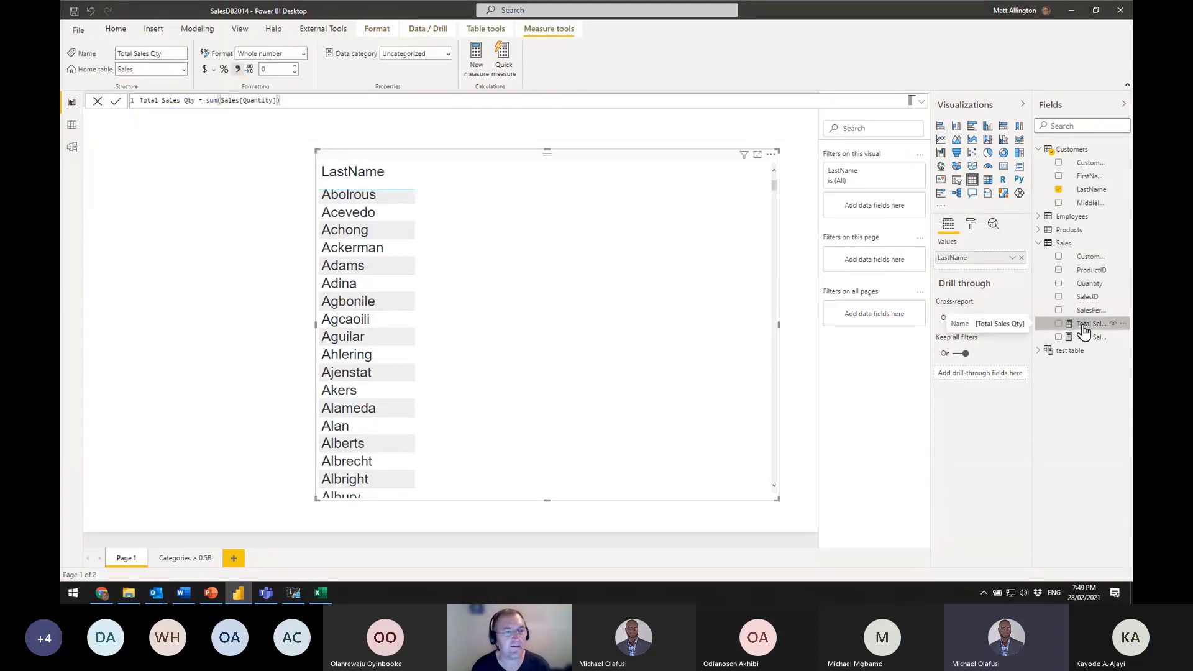
left_click(329, 100)
scroll(392, 106, "up", 3)
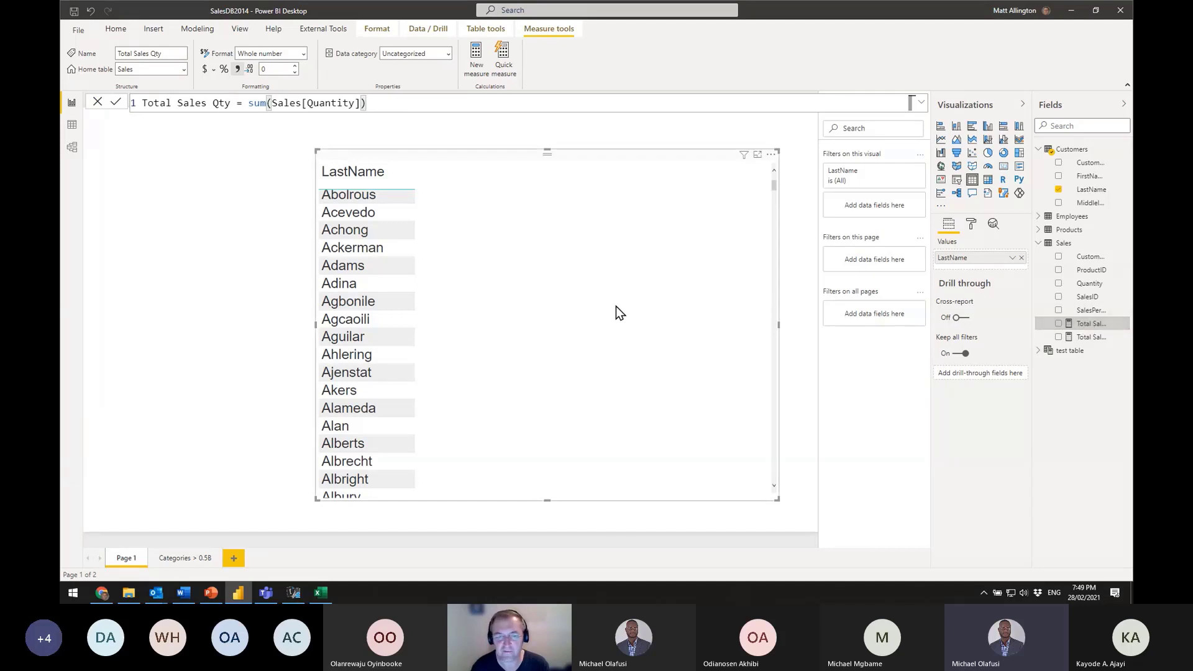
left_click(1059, 323)
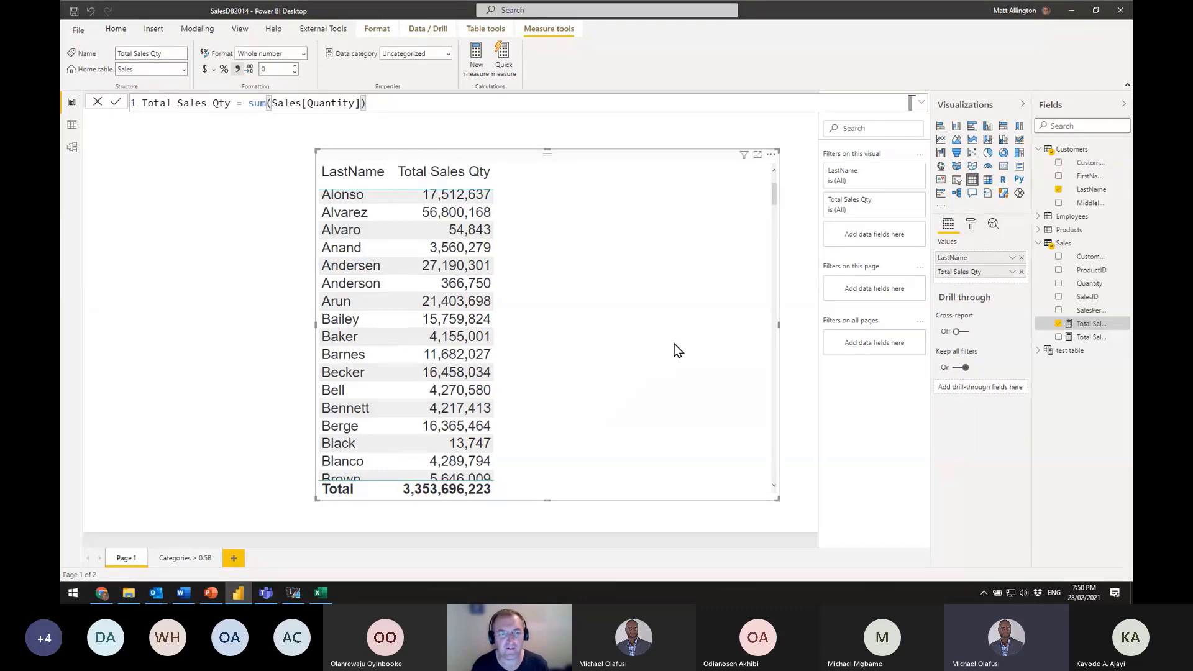
scroll(644, 340, "up", 3)
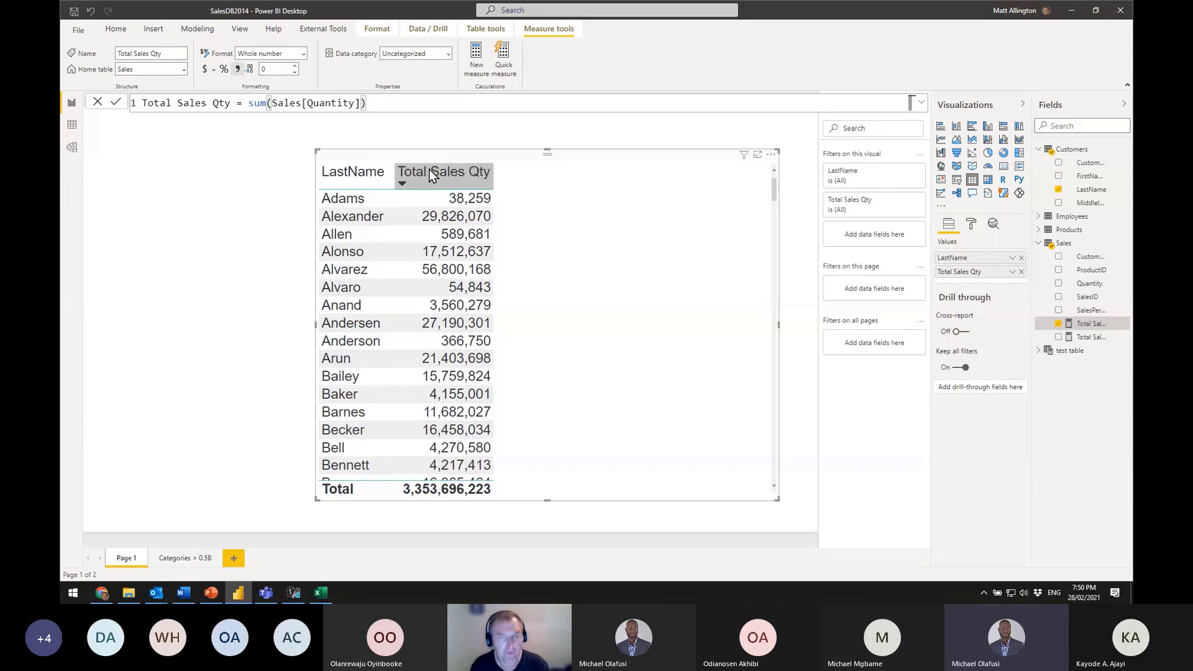
key("ctrl+2")
mouse_move(312, 150)
left_mouse_down()
mouse_move(516, 493)
mouse_move(511, 505)
left_mouse_up()
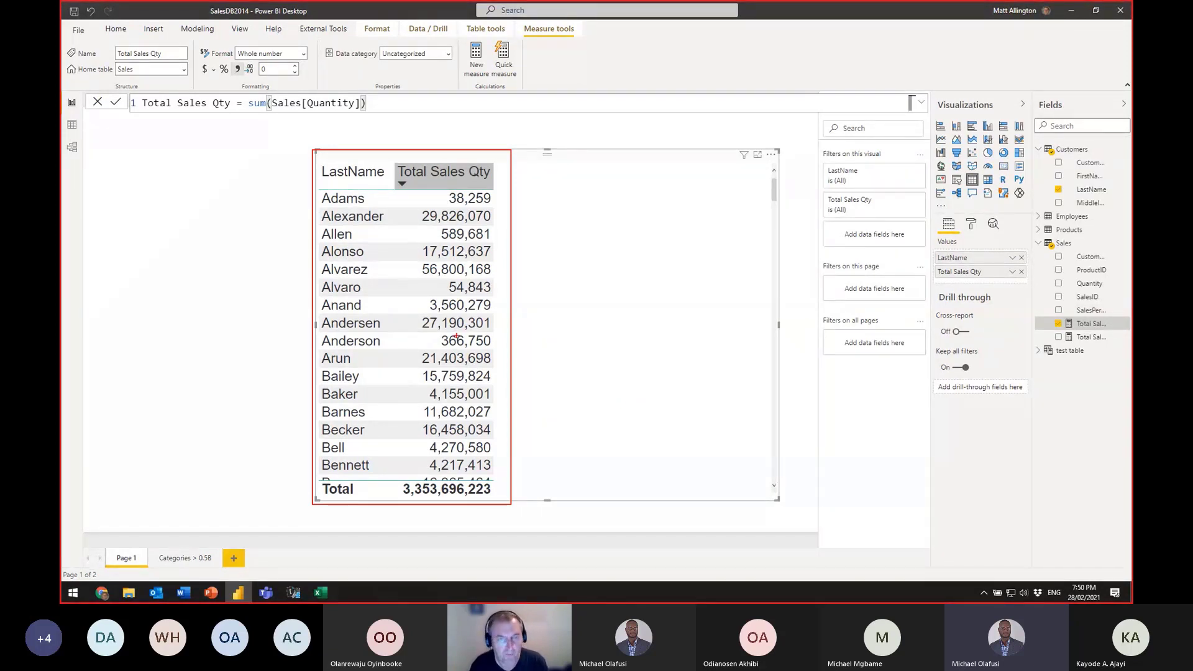
key("Escape")
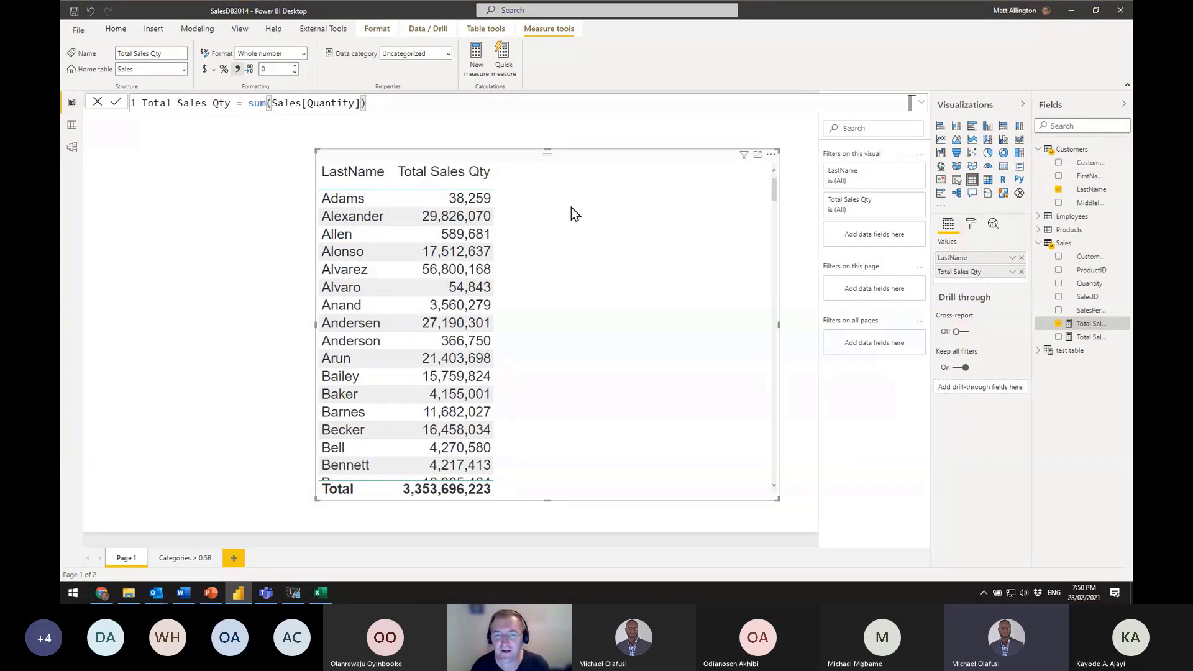
Reposition the LastName and Total Sales Qty table visual closer to the left side of the report page
left_click_drag(523, 209, 400, 210)
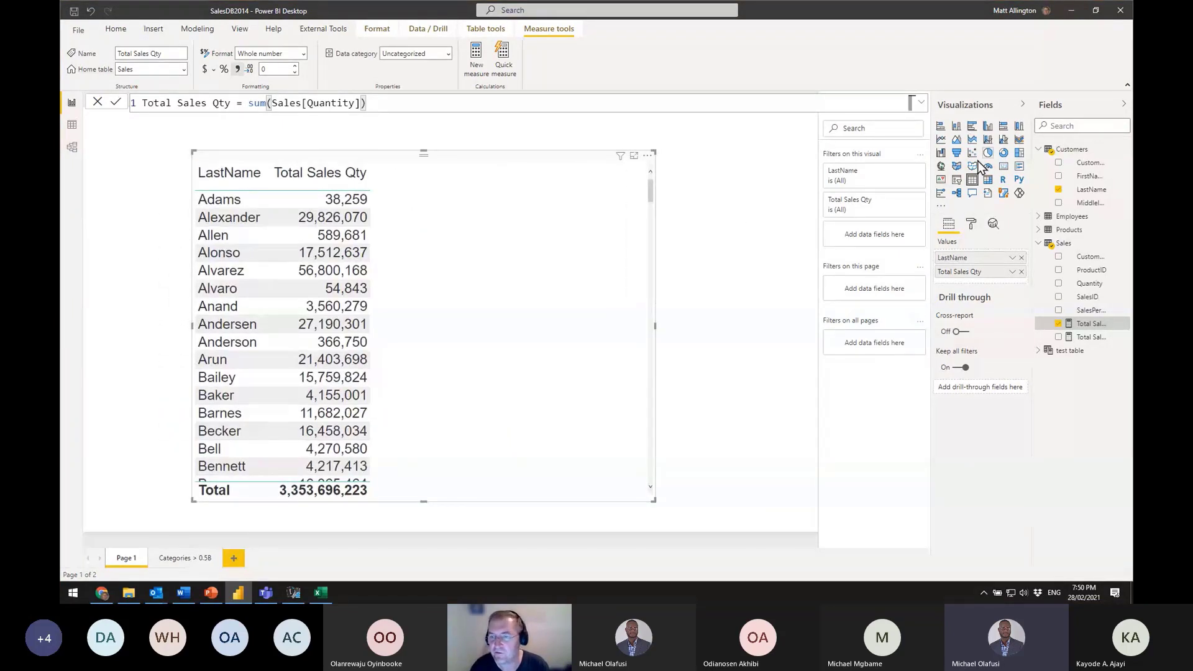
left_click_drag(537, 258, 505, 234)
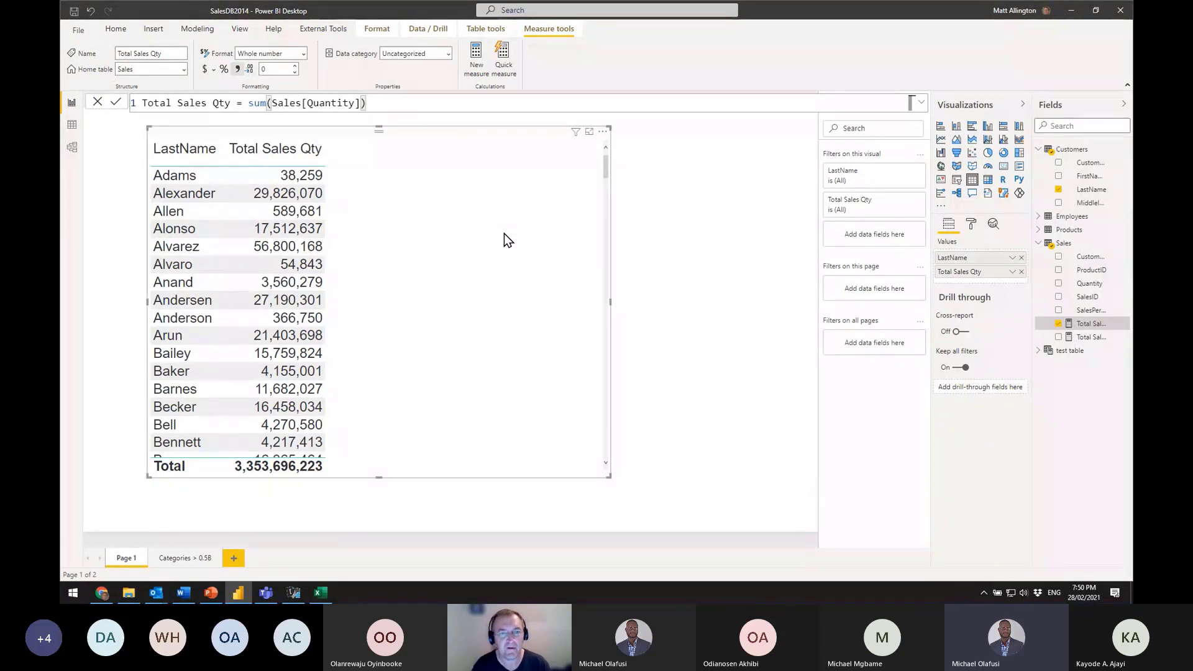
left_click_drag(521, 250, 566, 267)
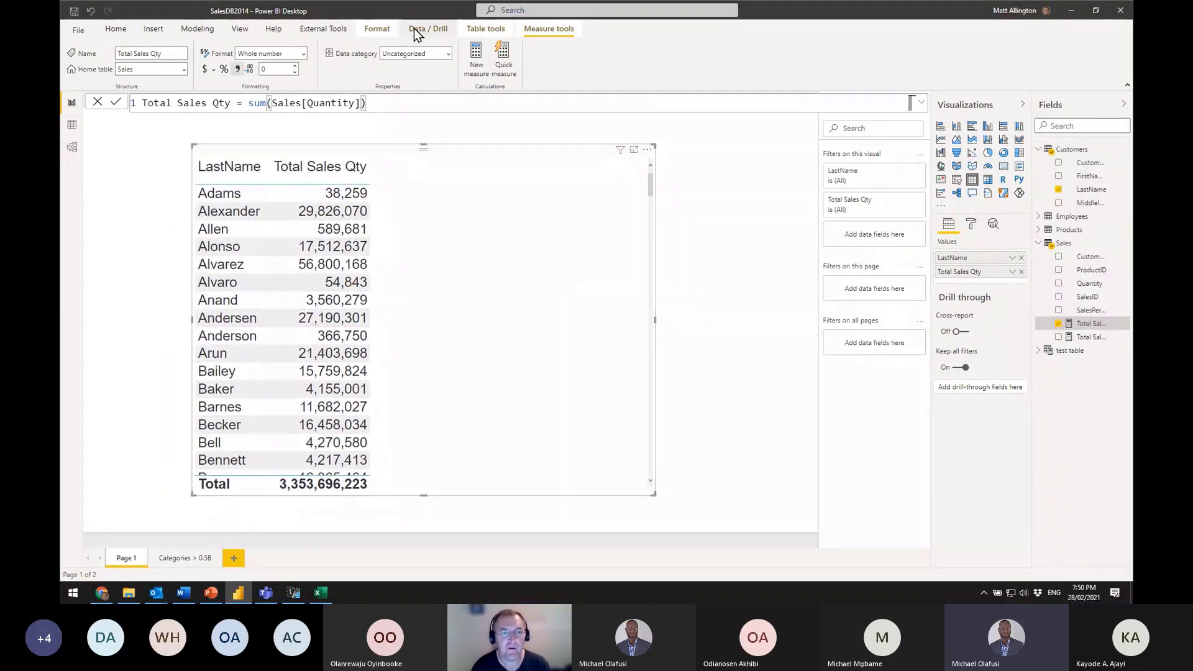
Record a refresh of the visuals with Performance analyzer and copy the table visual's DAX query
left_click(327, 31)
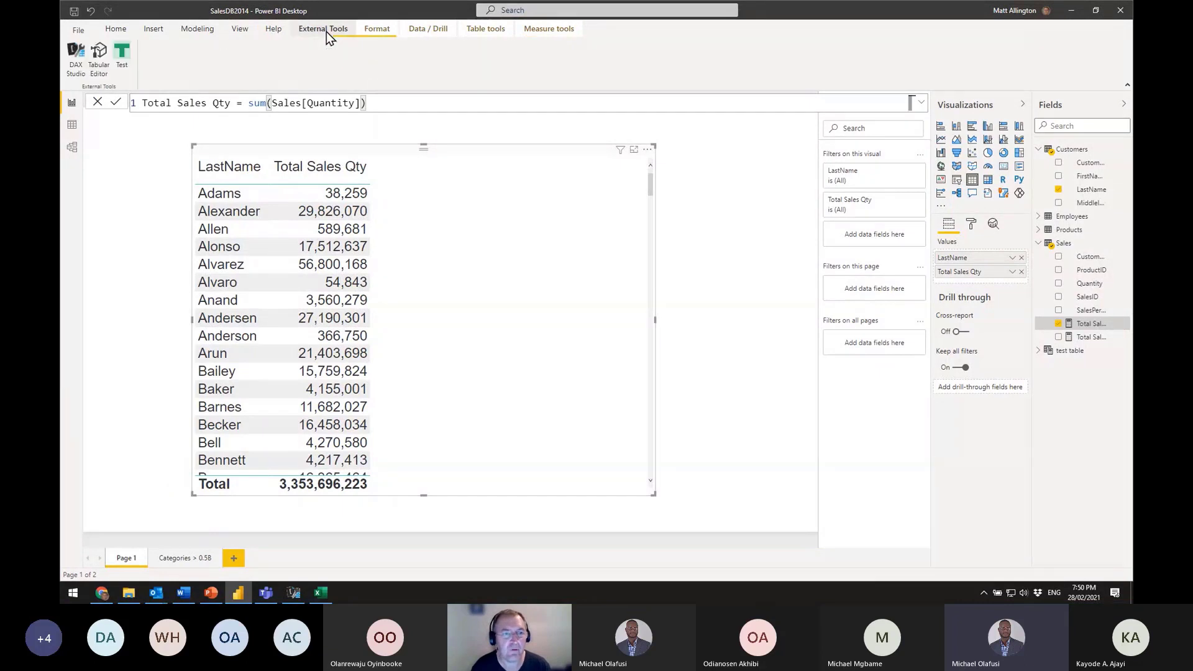
left_click(242, 32)
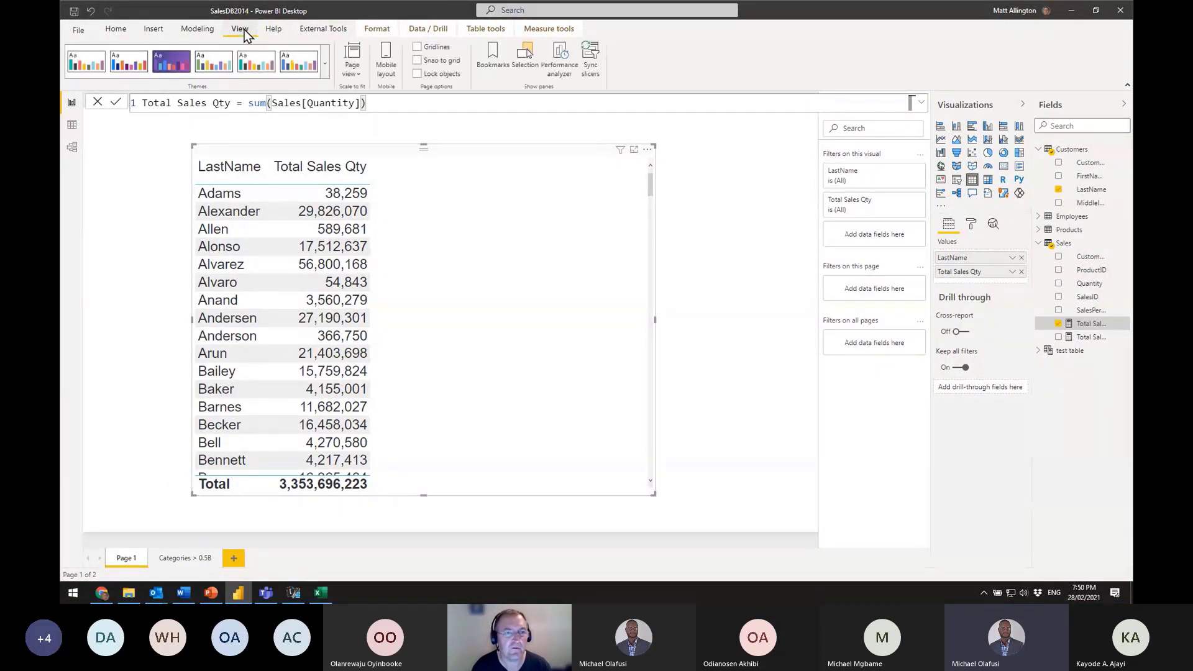
left_click(561, 58)
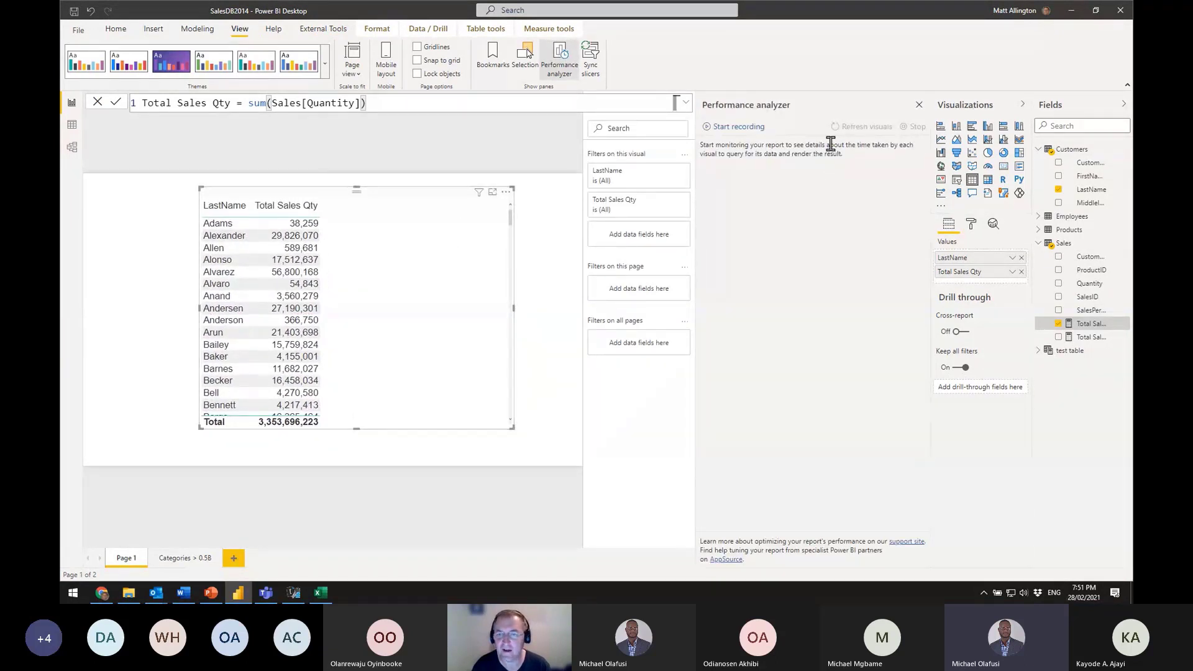
left_click(745, 133)
left_click(865, 129)
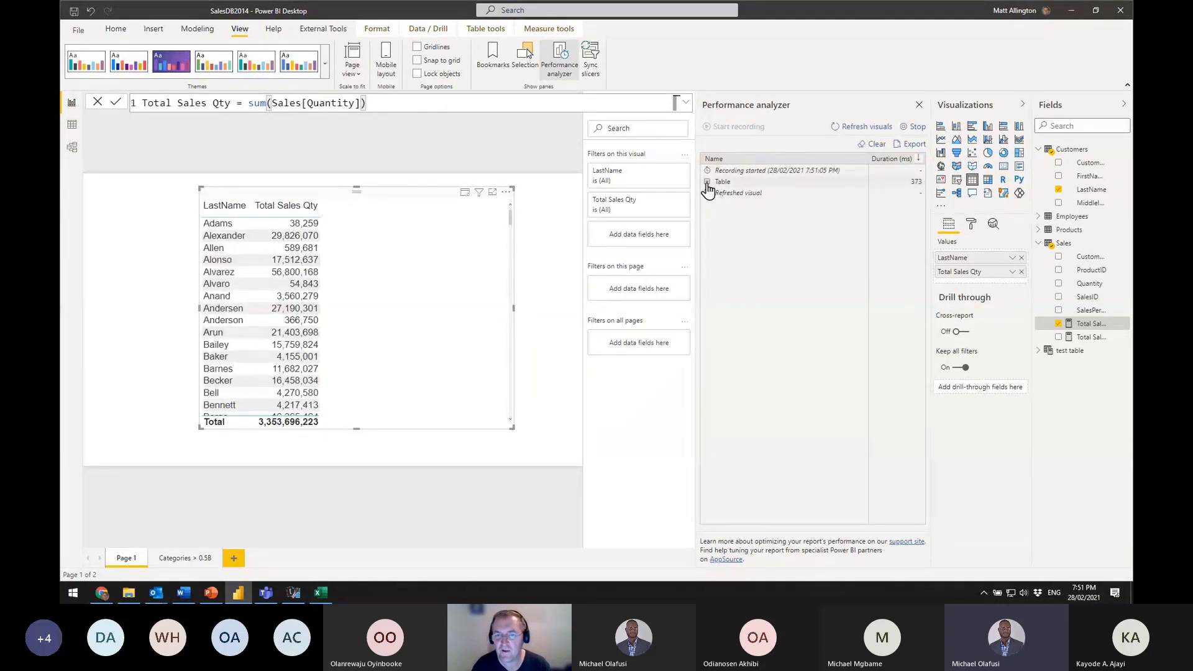
left_click(708, 183)
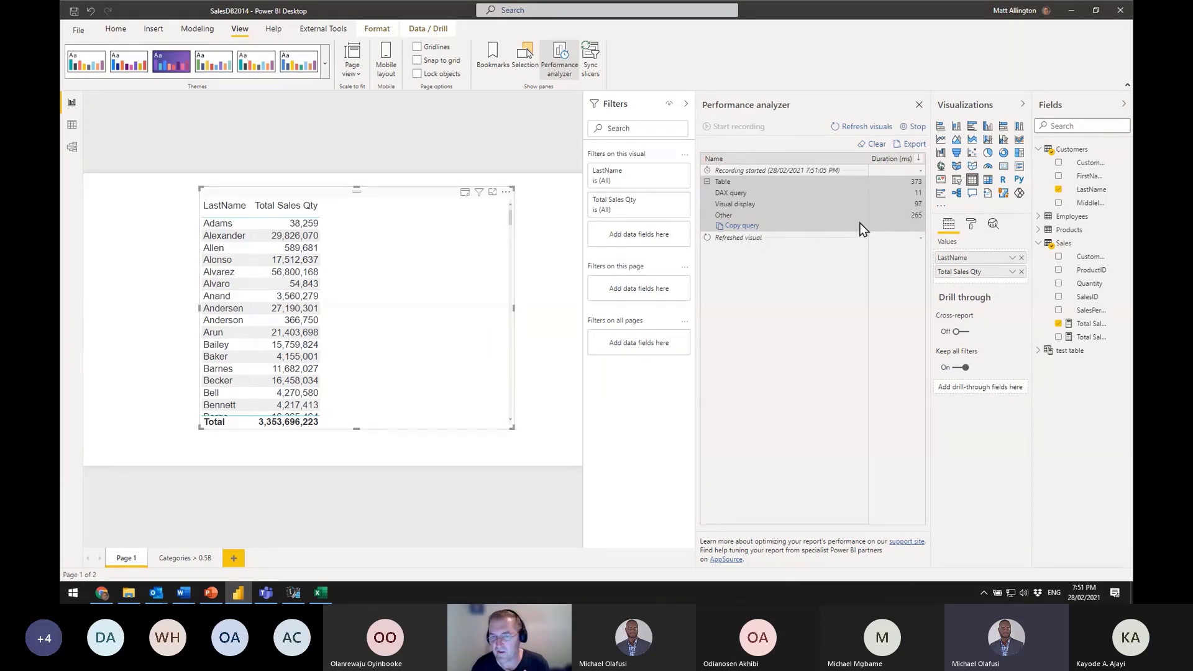
left_click(743, 228)
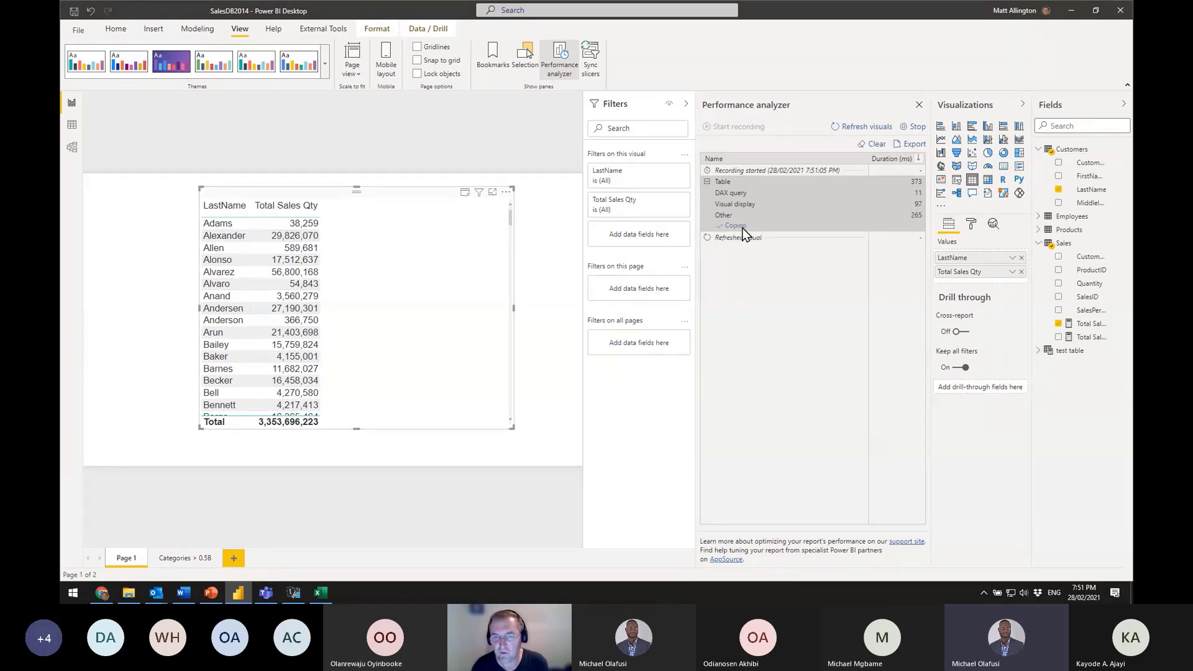
Switch to DAX Studio, replace the existing query with the copied DAX query, and run it
left_click(292, 594)
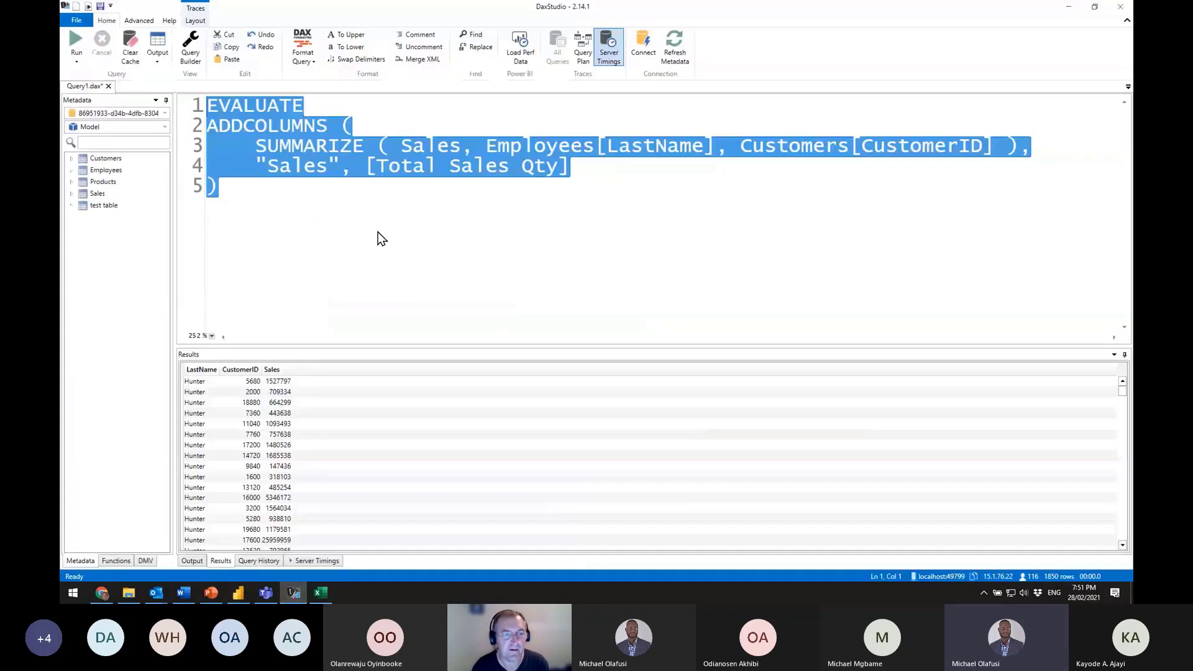
left_click(312, 237)
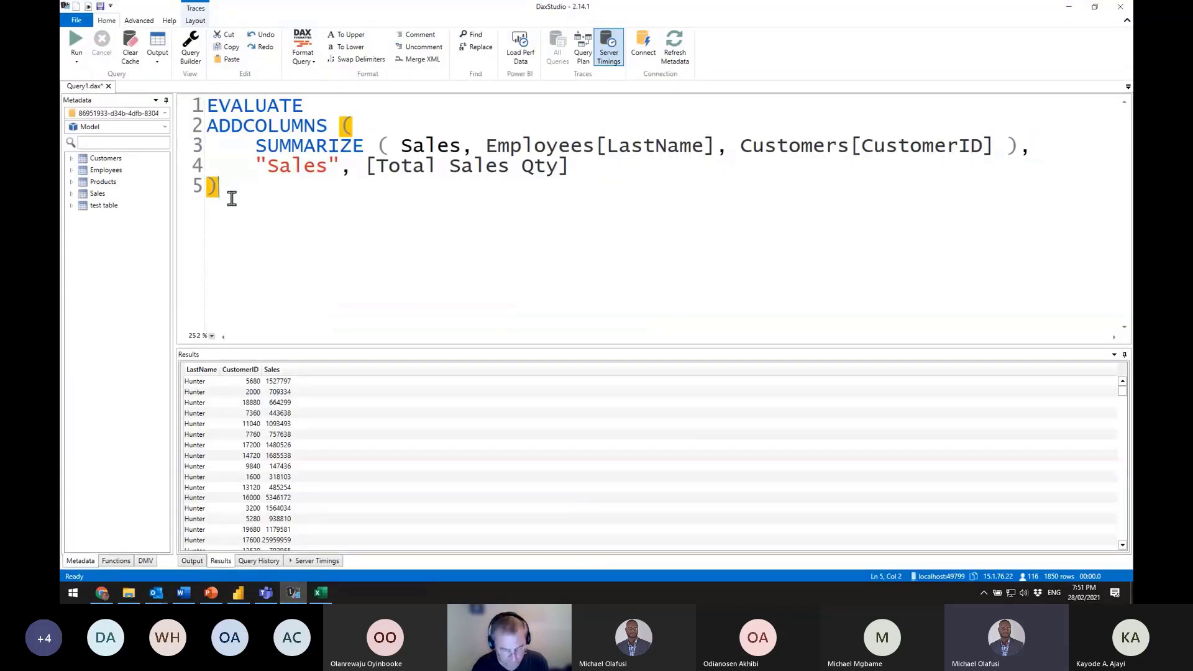
key("ctrl+a")
key("ctrl+v")
scroll(333, 197, "down", 10)
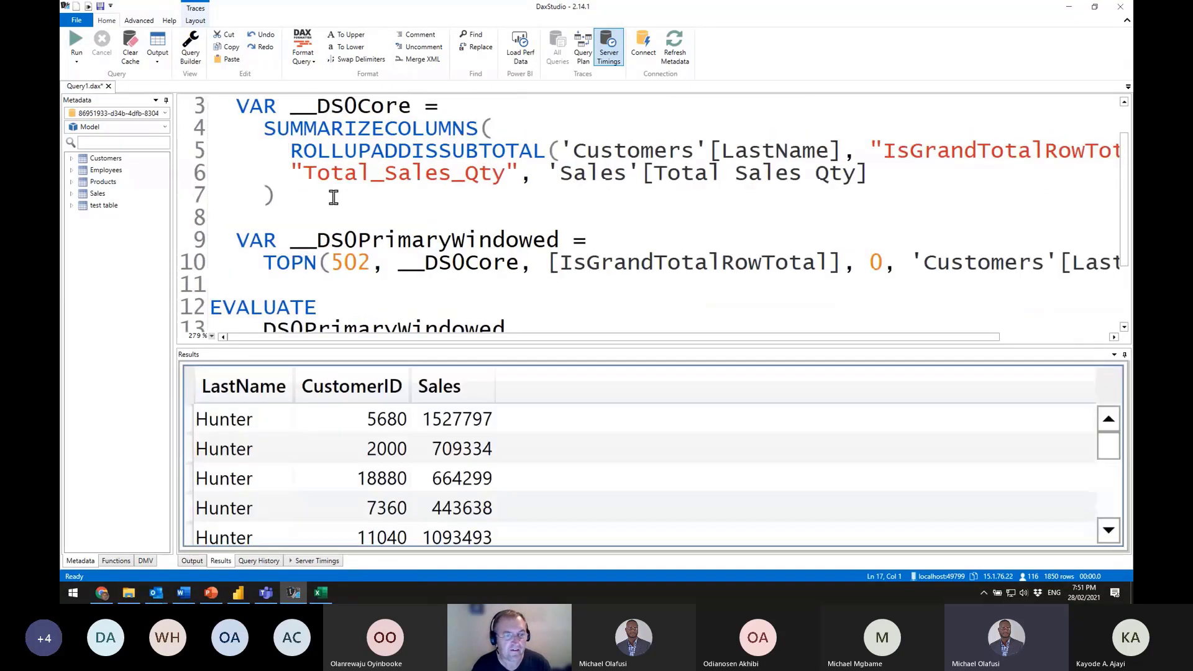
scroll(334, 198, "up", 4)
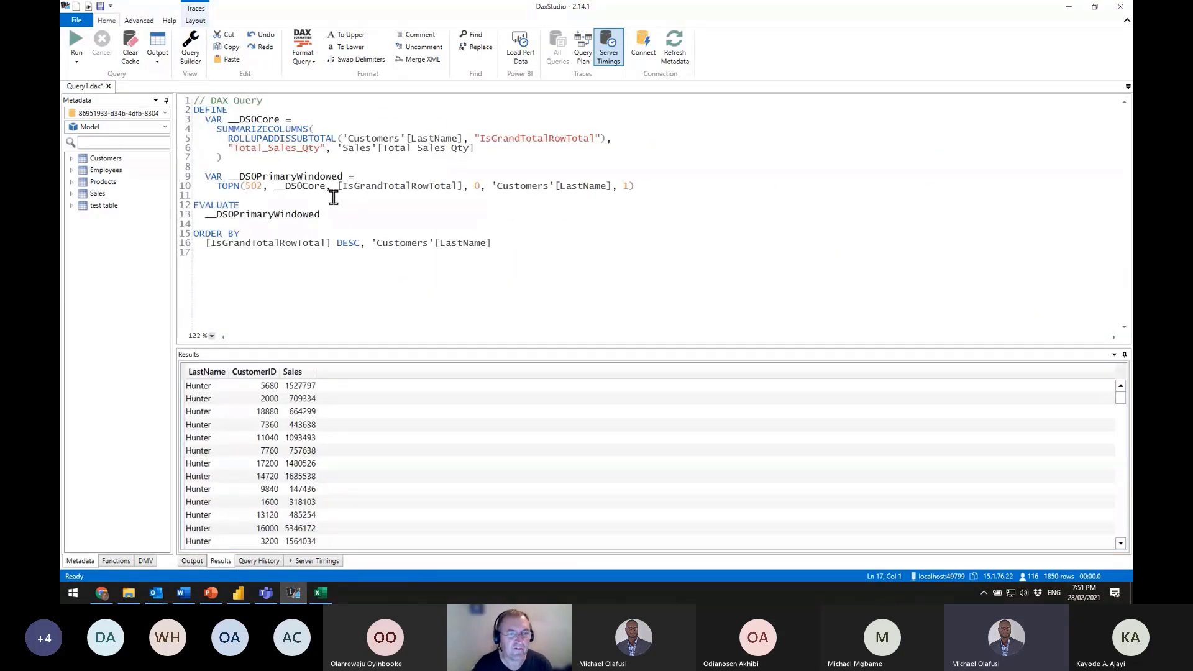
scroll(334, 198, "up", 2)
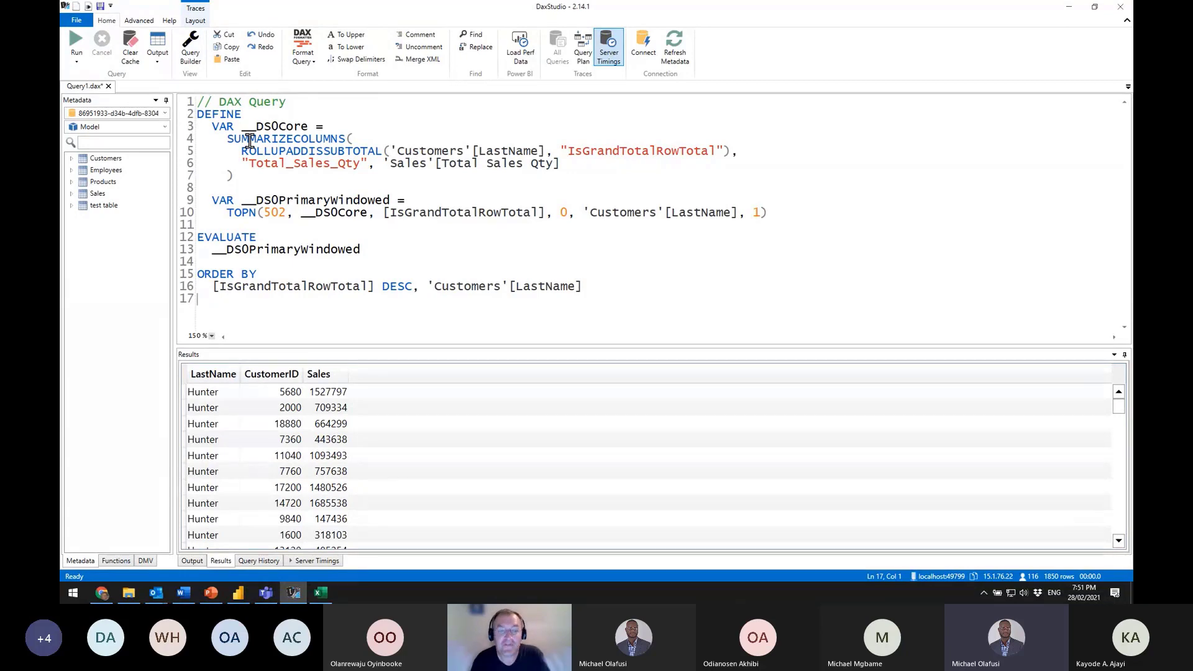
left_click(76, 39)
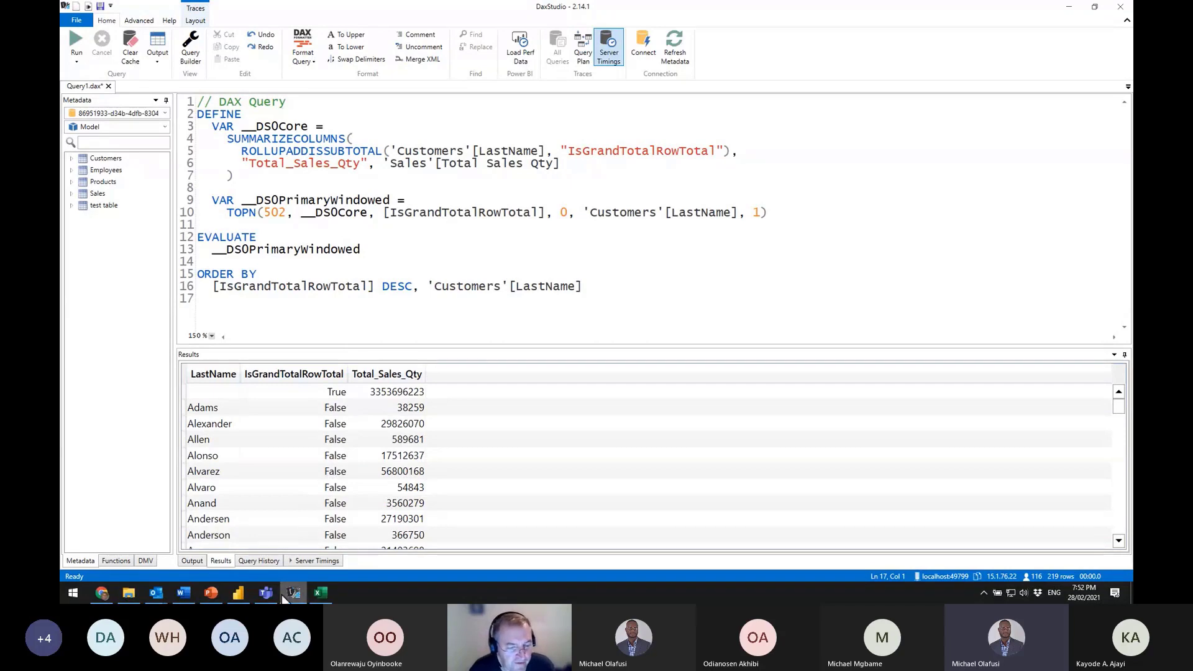
Switch back to Power BI Desktop and close Performance analyzer
left_click(237, 593)
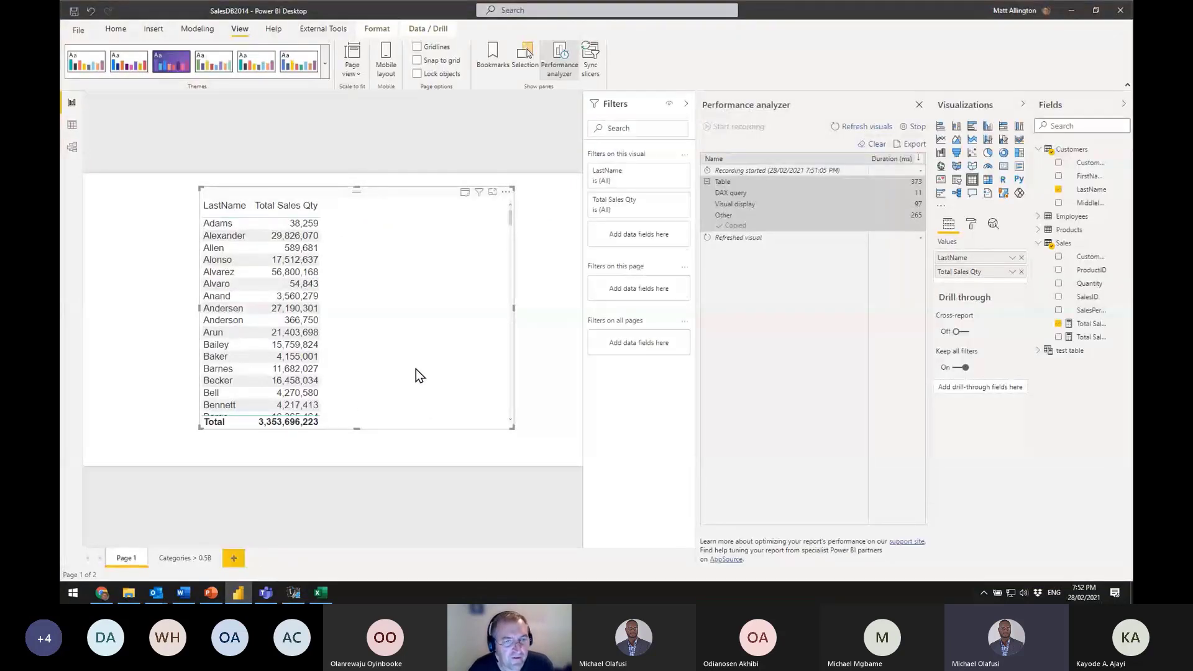
left_click(919, 104)
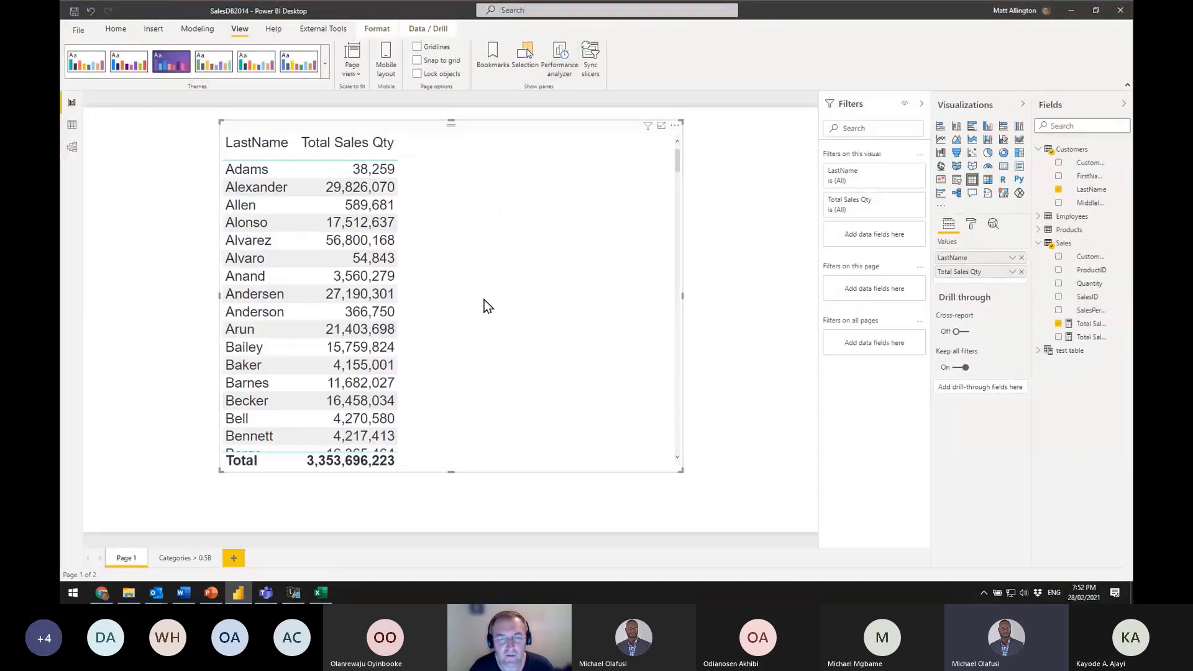
Examine the Total Sales Value measure's SUMX formula, including its table argument and the multiplied expression
left_click(1089, 337)
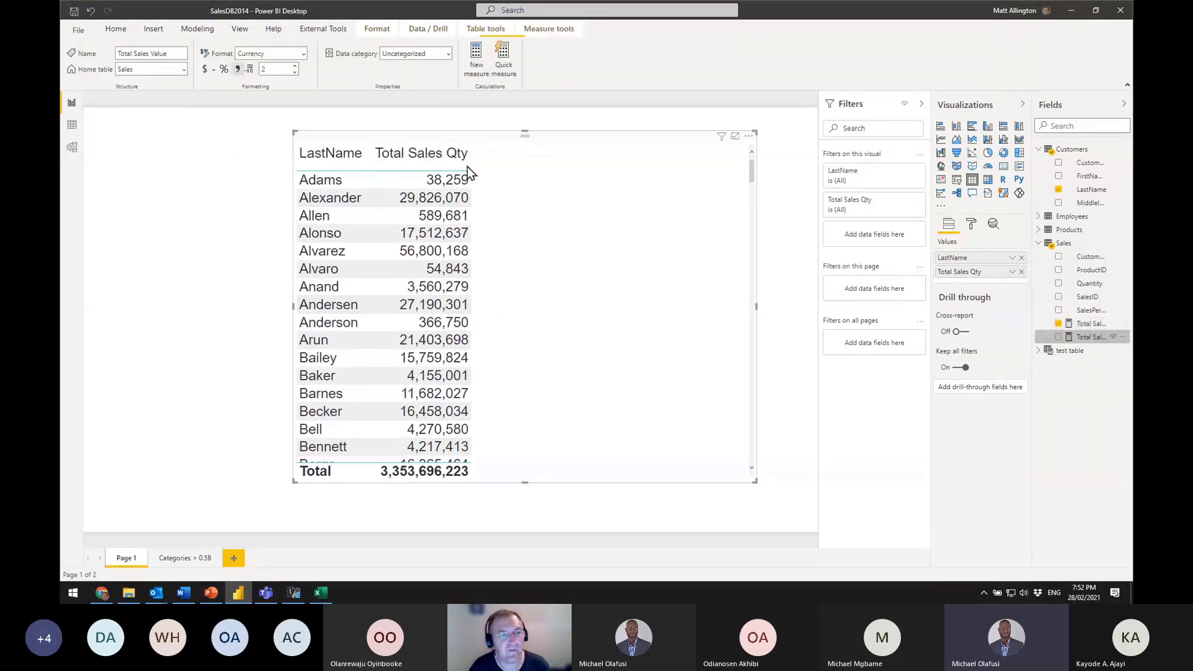
left_click_drag(140, 103, 567, 98)
left_click(567, 98)
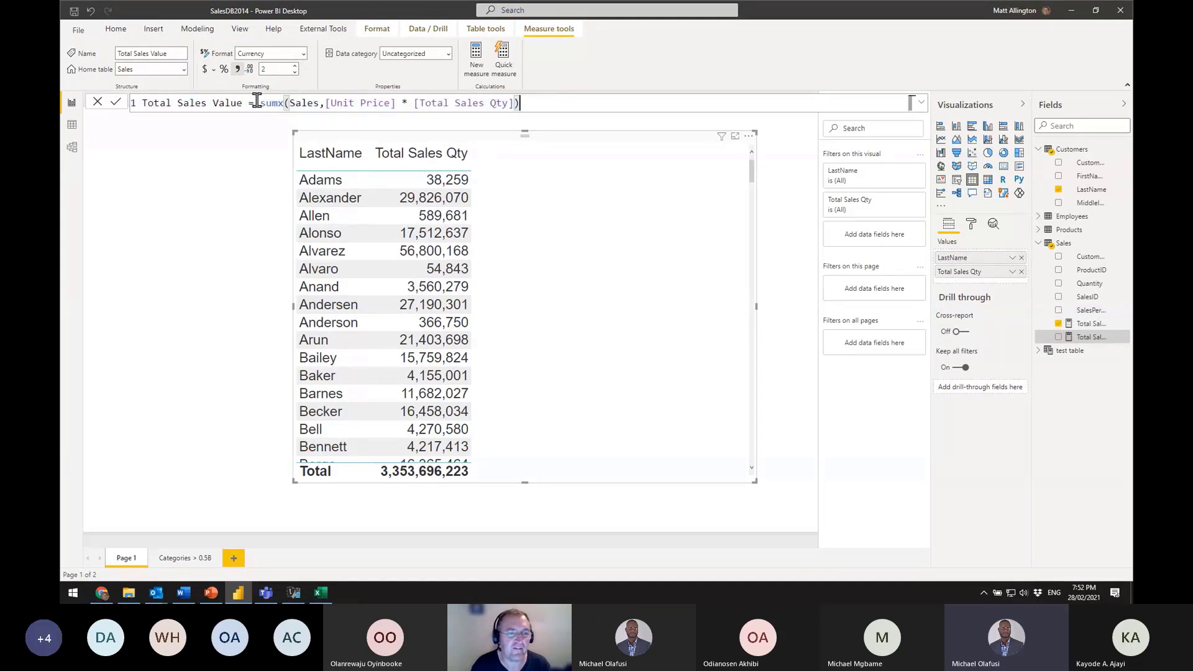
left_click_drag(259, 102, 324, 102)
left_click(314, 104)
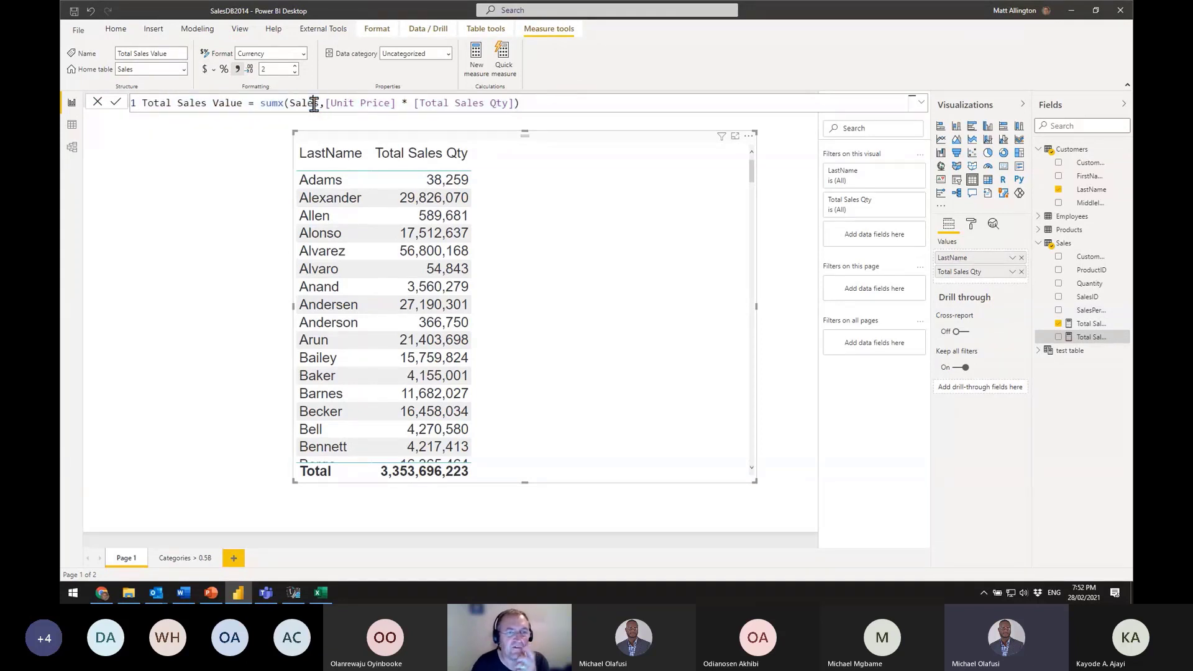
left_click_drag(325, 103, 528, 102)
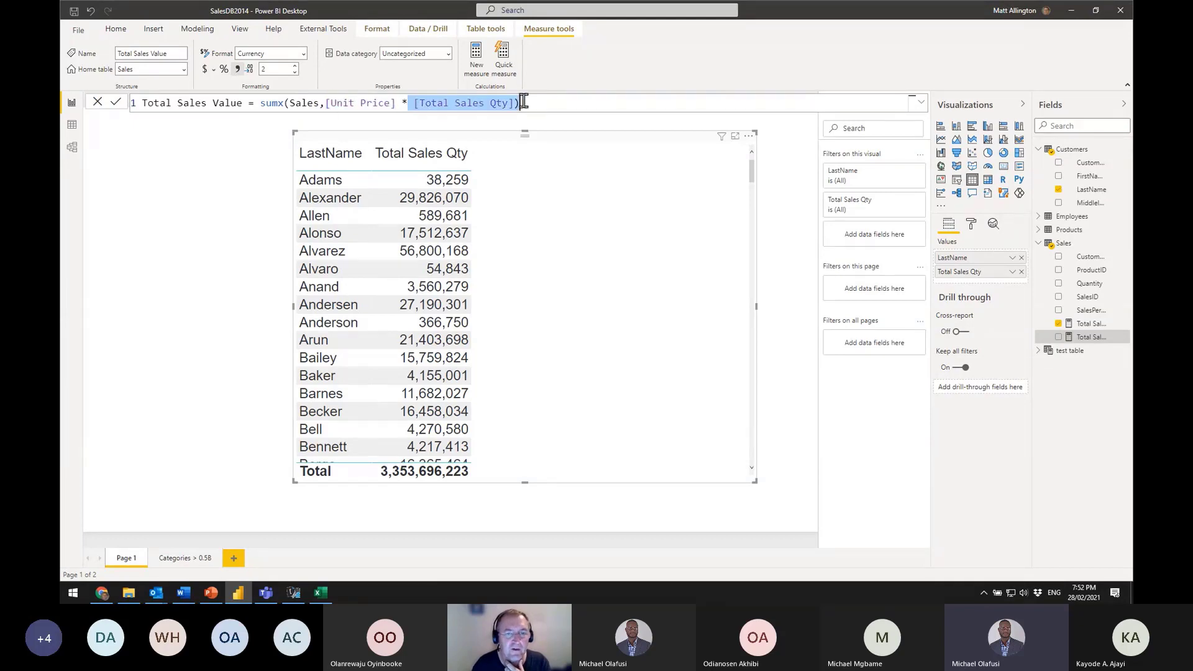
left_click(537, 101)
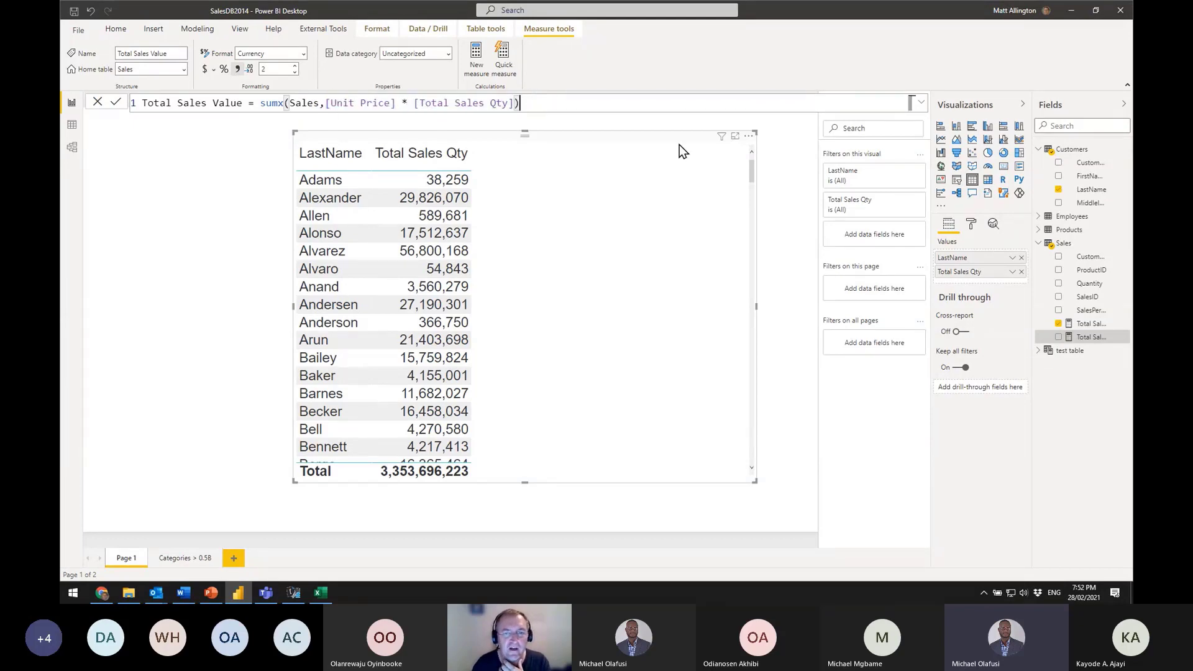
Add the Total Sales Value measure to the LastName table visual and shift the visual slightly up and left on the page
left_click(1058, 338)
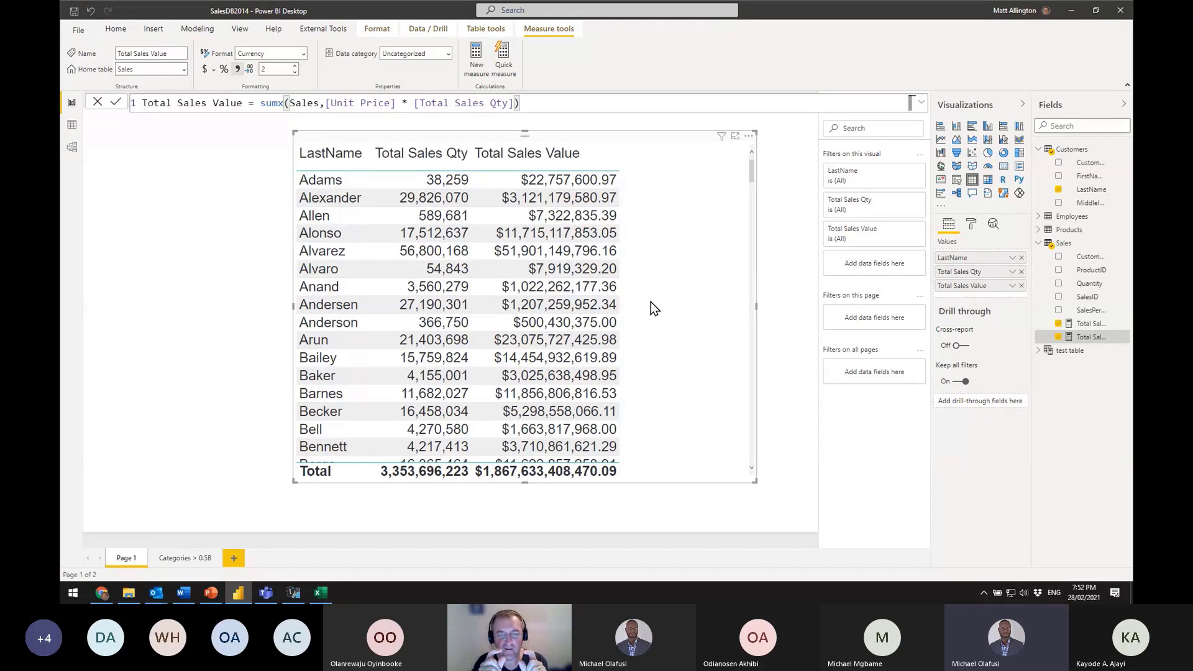
left_click(595, 305)
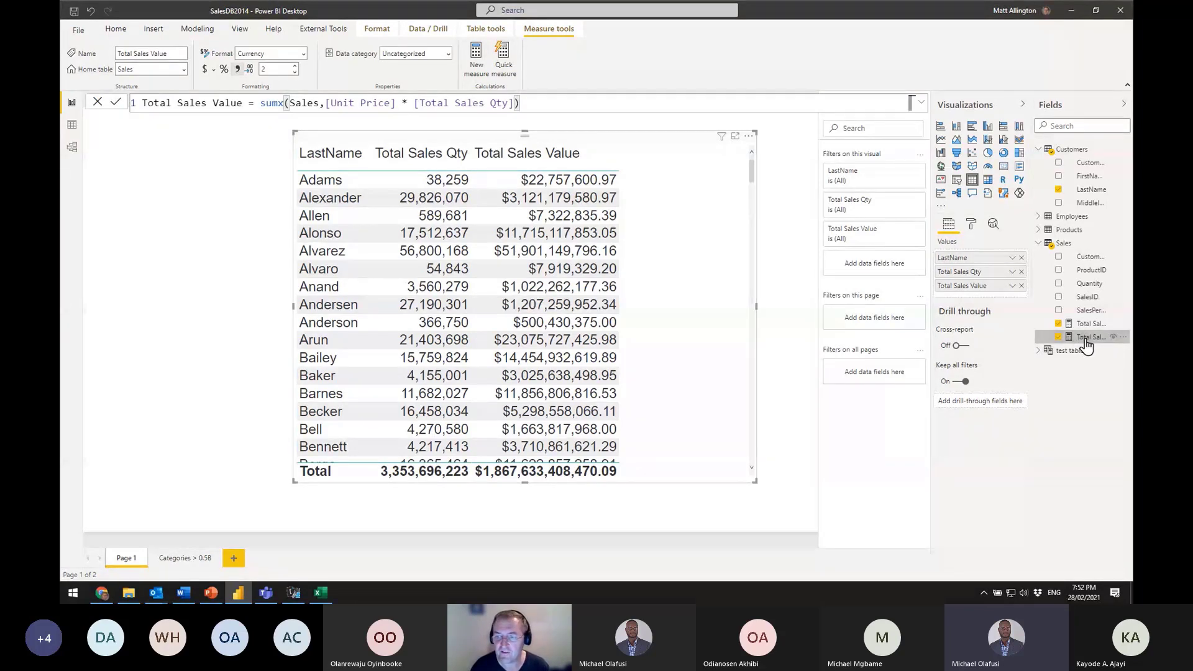
left_click_drag(671, 346, 657, 335)
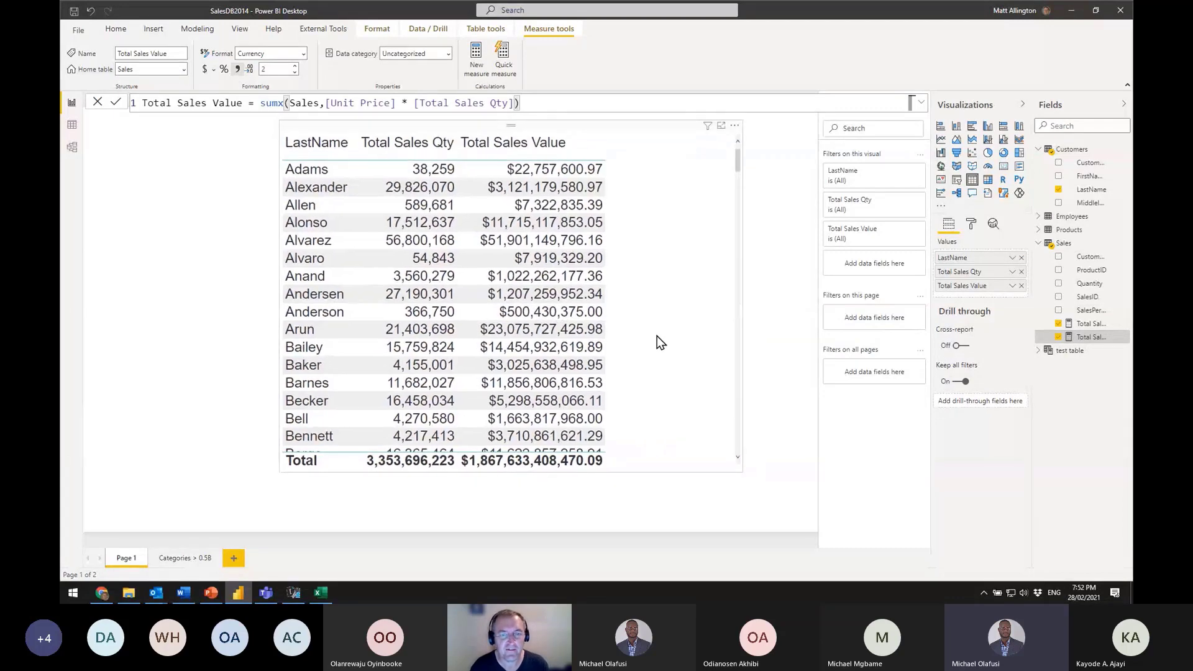
Switch to DAX Studio and delete the whole existing query
left_click(293, 592)
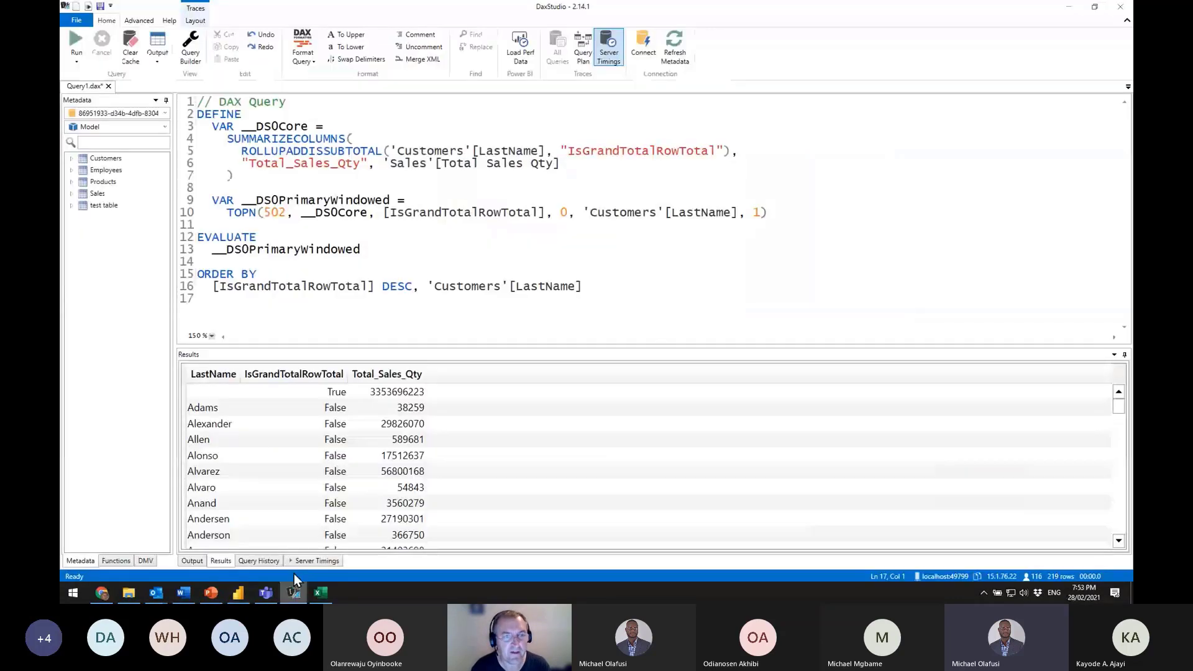
left_click_drag(268, 306, 145, 66)
key("Delete")
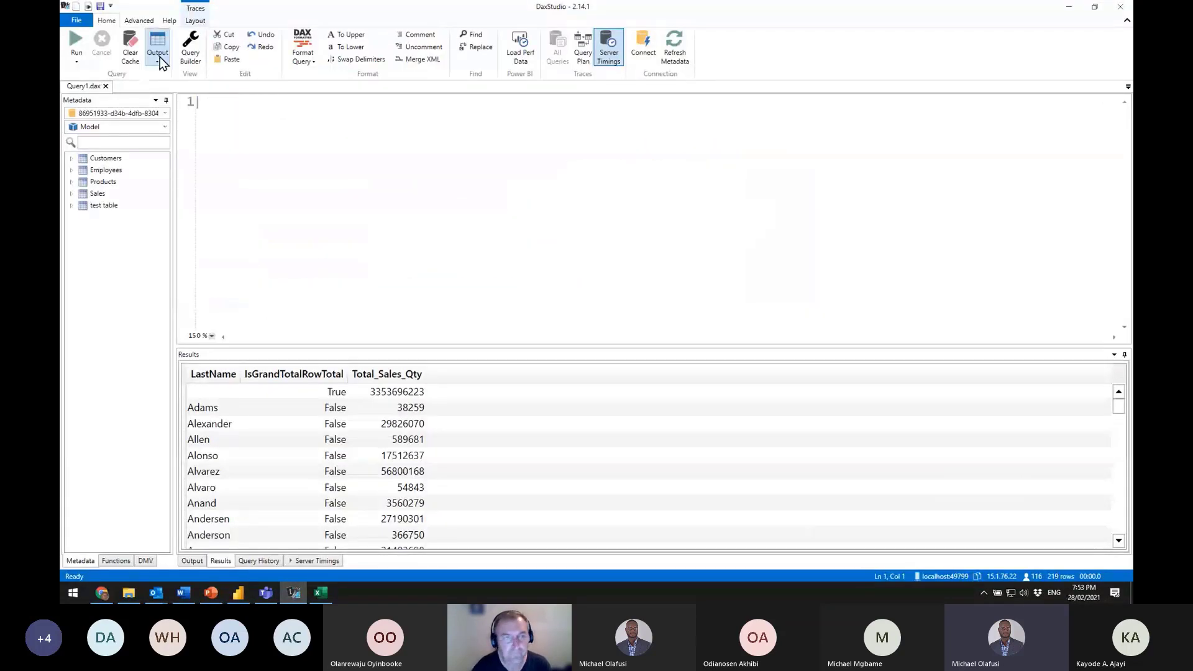
Write an EVALUATE query on the Sales table's [Total Sales Value] measure and run it
type("eva")
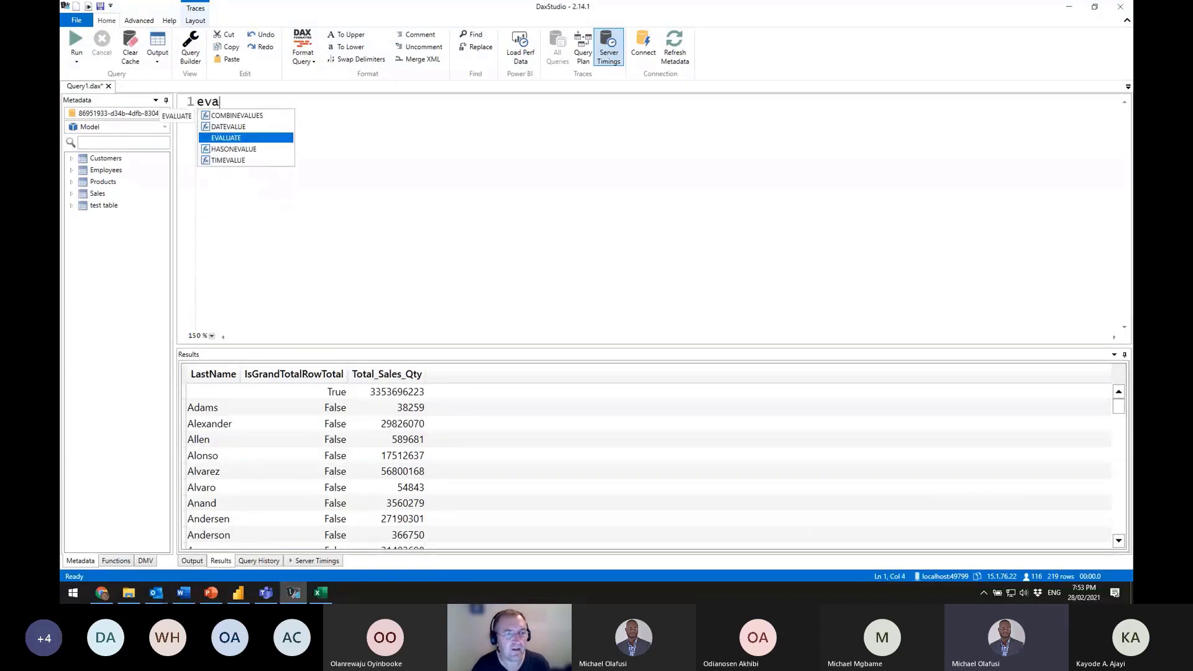
key("Tab")
key("Return")
key("Tab")
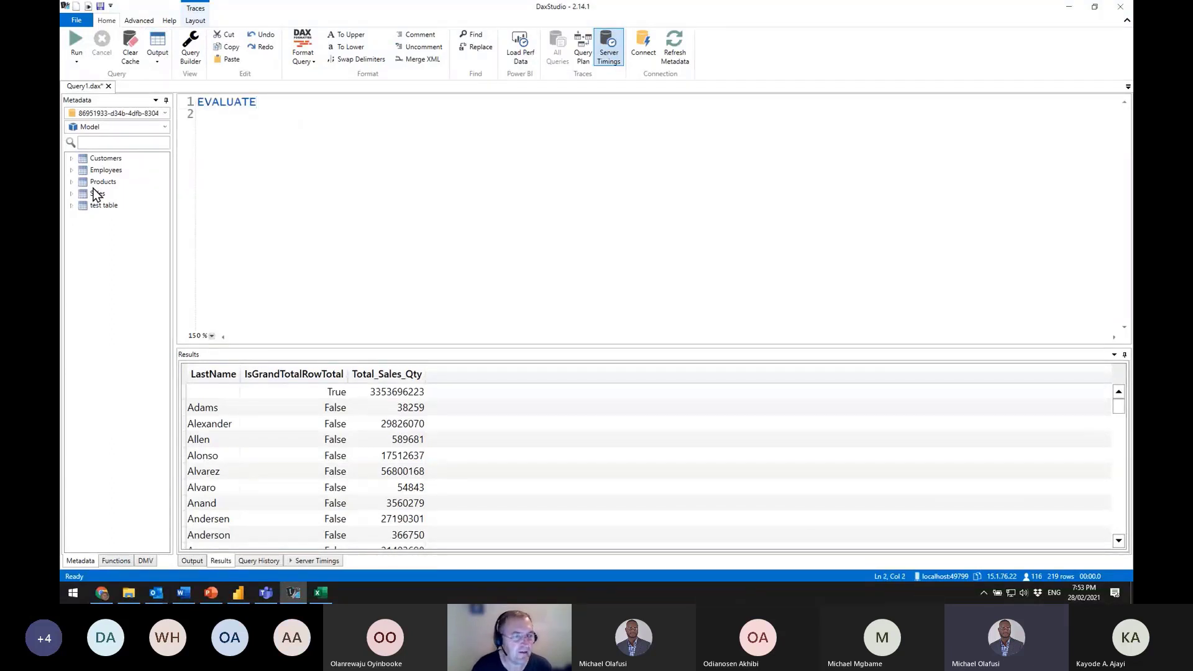
left_click(71, 194)
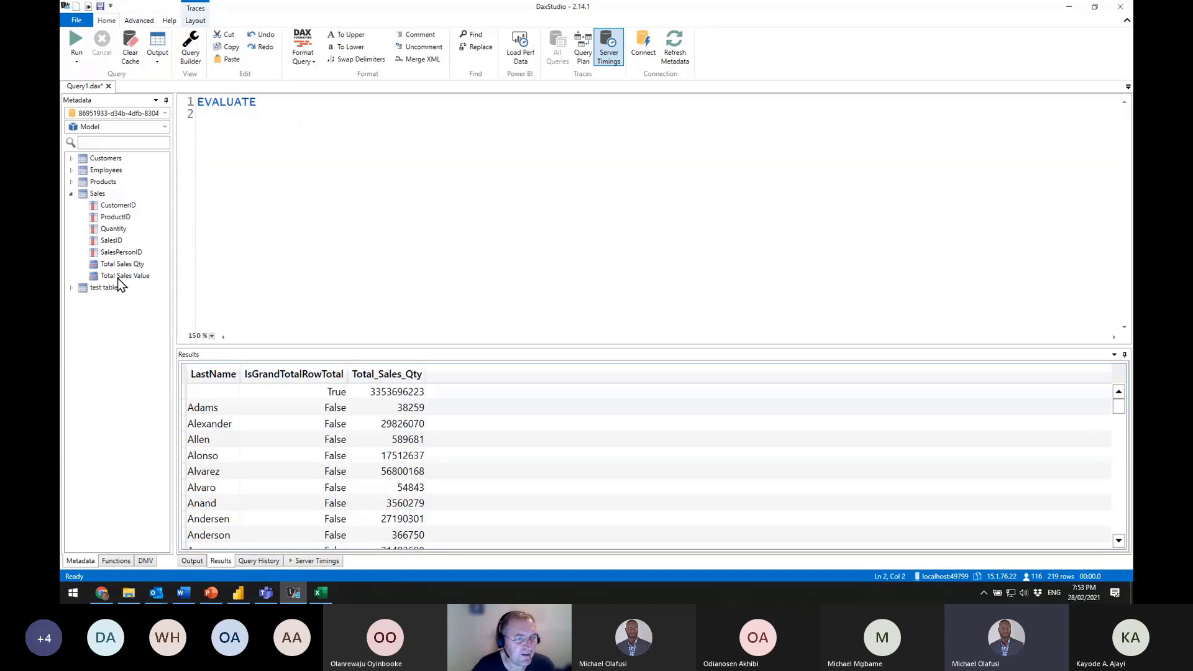
left_click_drag(122, 277, 259, 146)
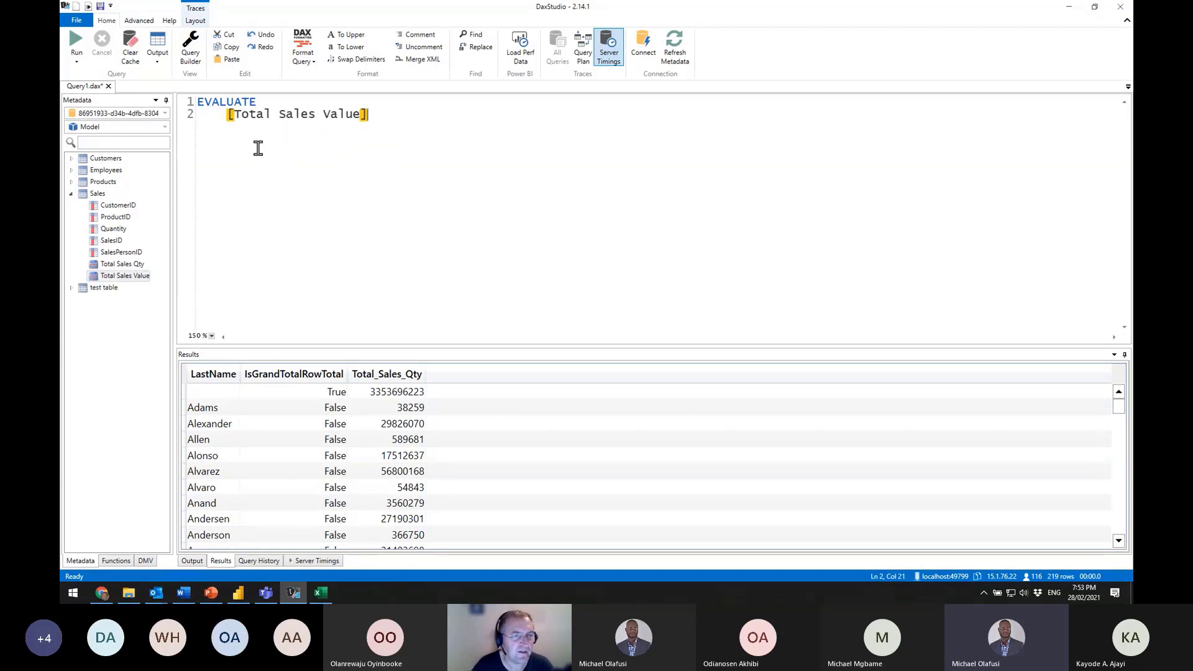
left_click(71, 42)
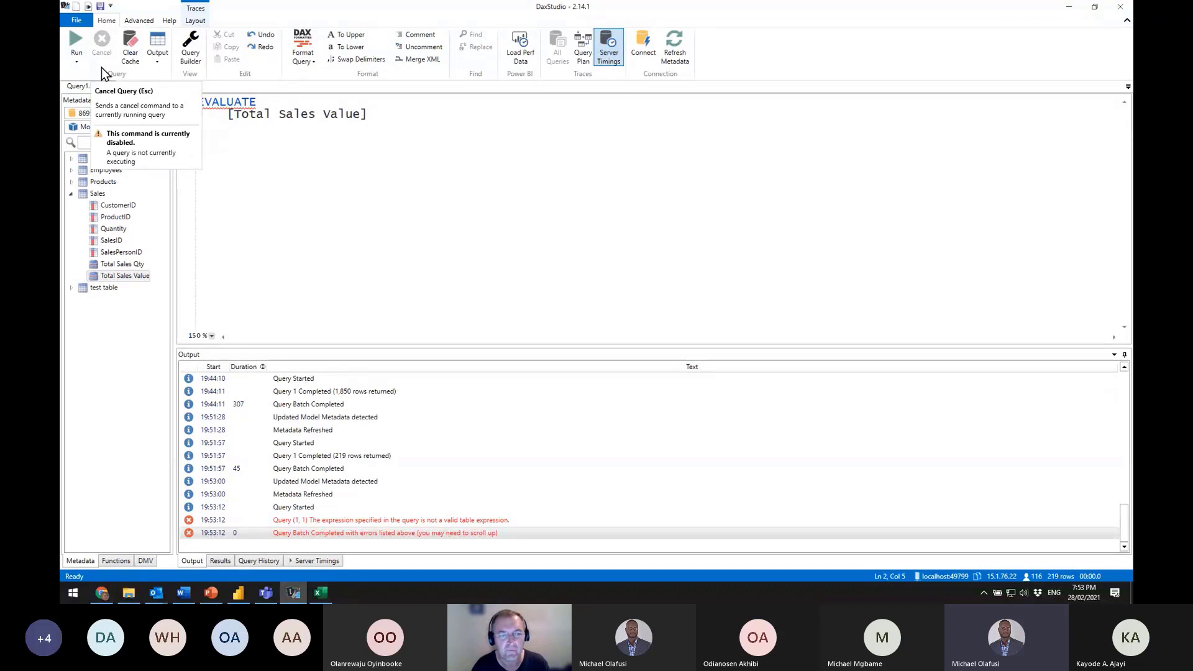
Wrap [Total Sales Value] in curly braces to make it a table expression, and run the query again
left_click(328, 161)
left_click_drag(224, 120, 371, 114)
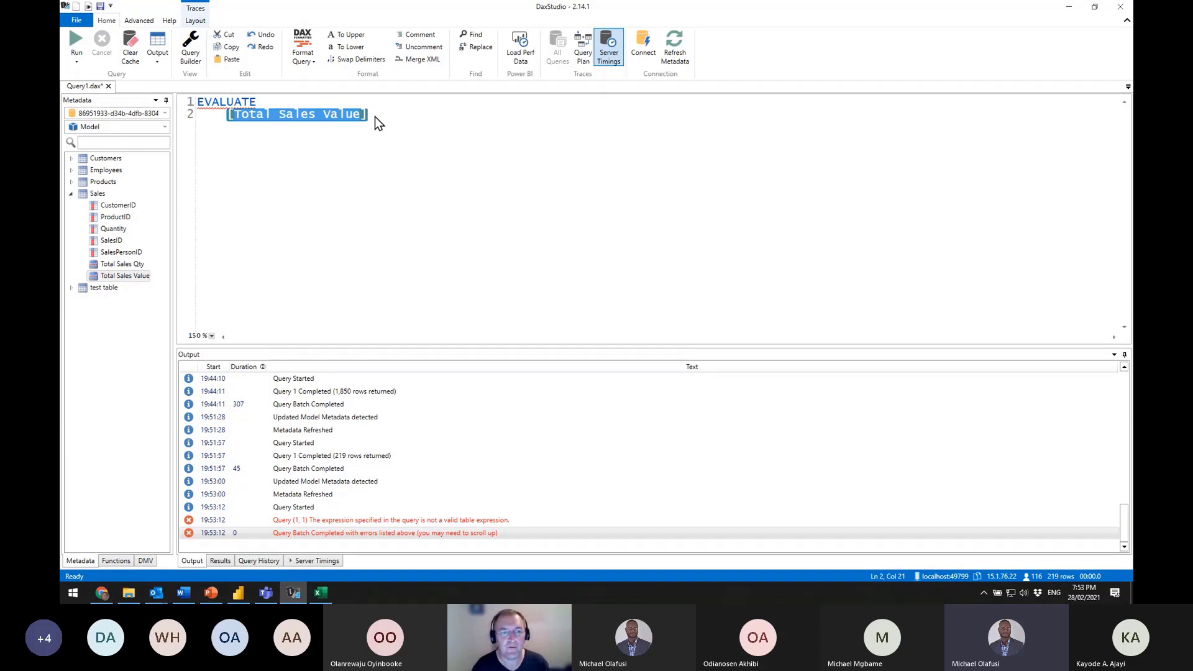
left_click(378, 118)
left_click(227, 117)
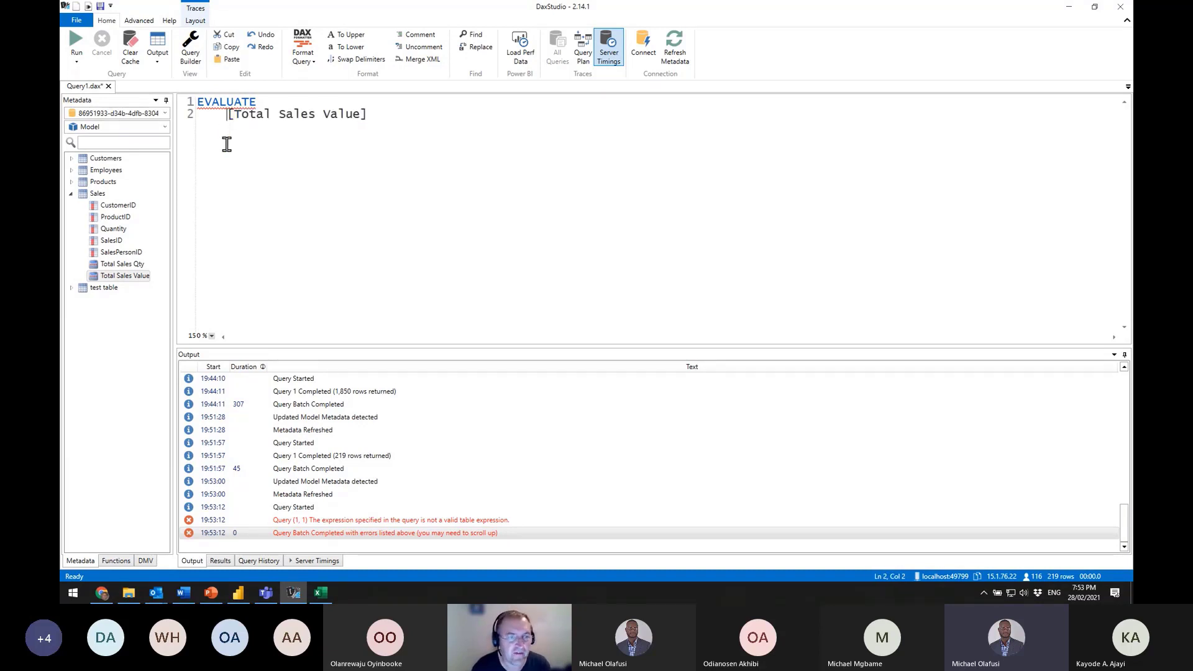
type("{")
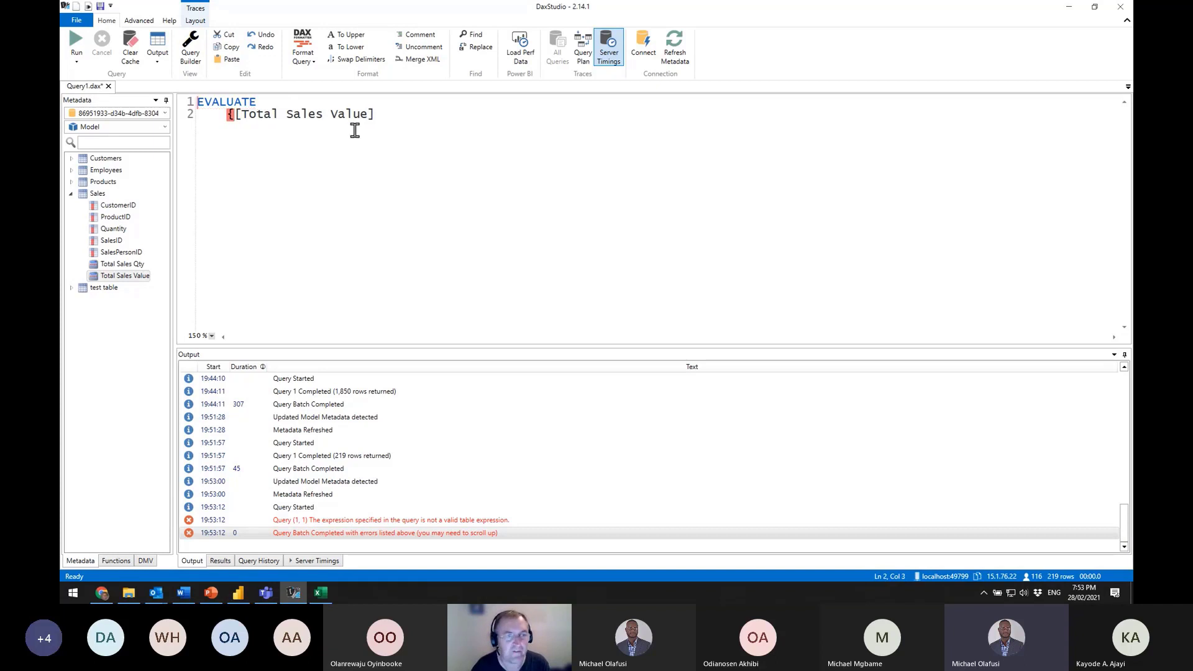
left_click(385, 113)
type("}")
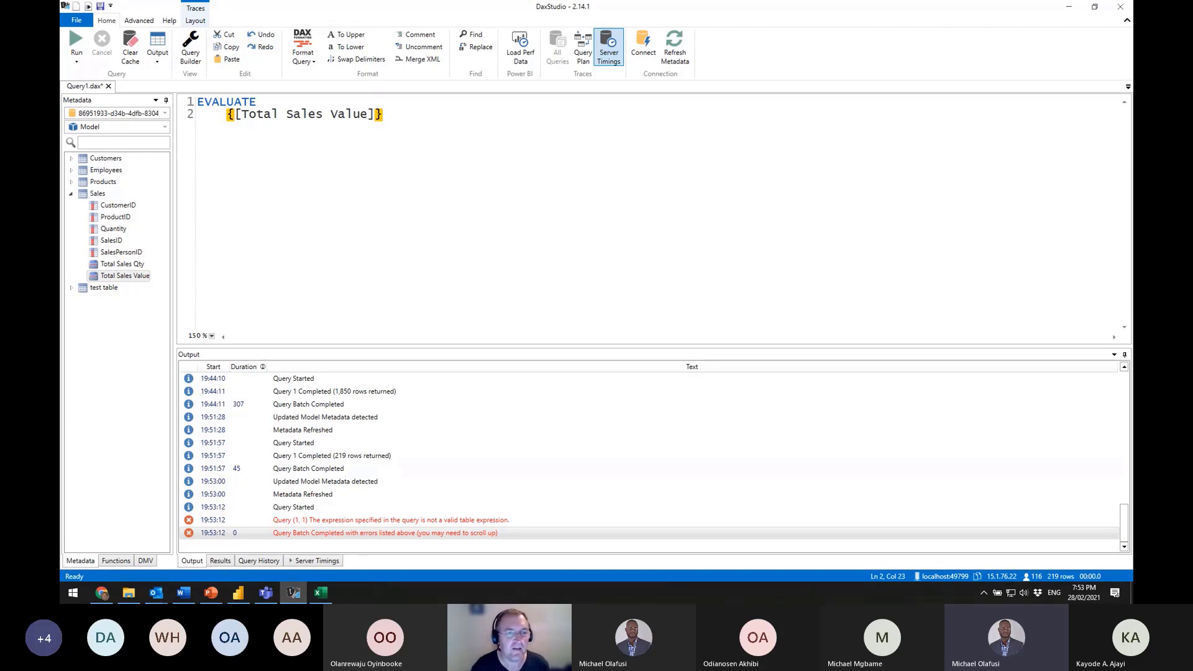
mouse_move(234, 115)
left_mouse_down()
mouse_move(373, 115)
mouse_move(220, 122)
left_mouse_up()
left_click(383, 115)
left_click(250, 124)
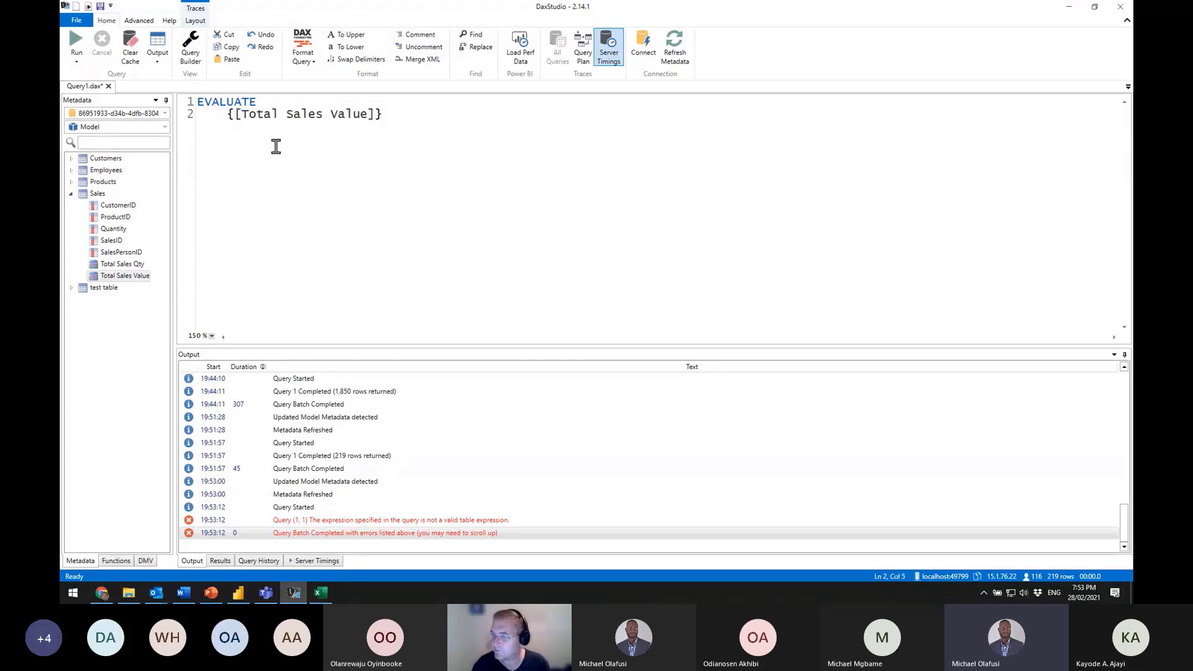
left_click(77, 41)
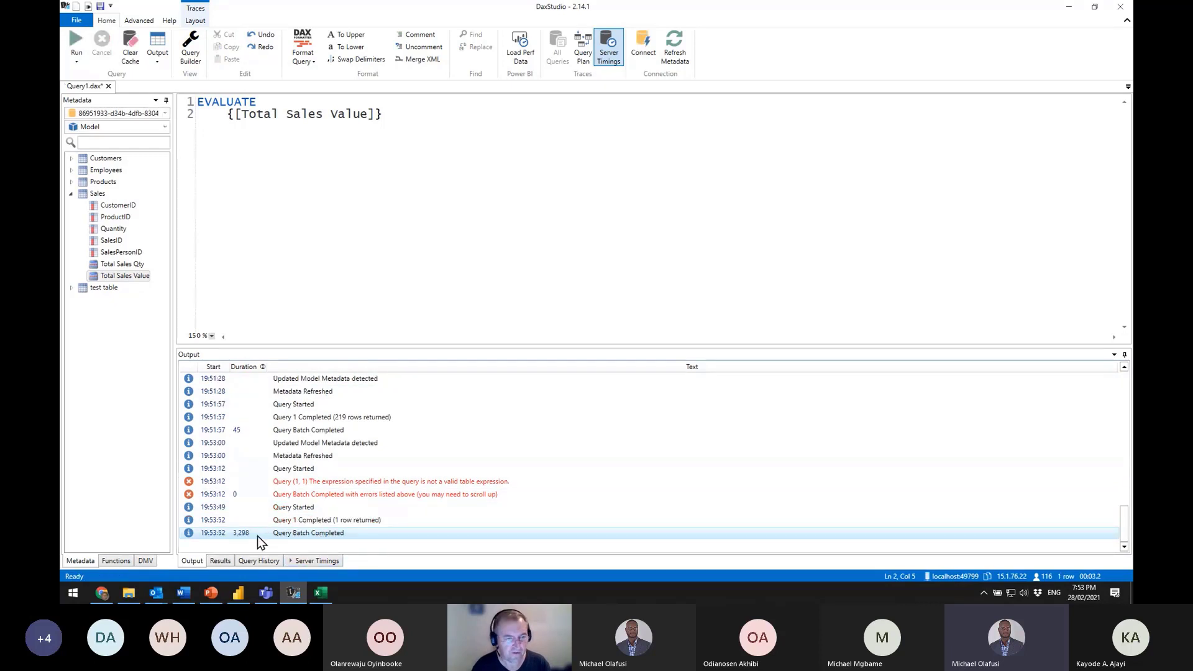
Examine the query's server timings, focusing on the formula engine time, the storage engine scans and their row counts
left_click(307, 561)
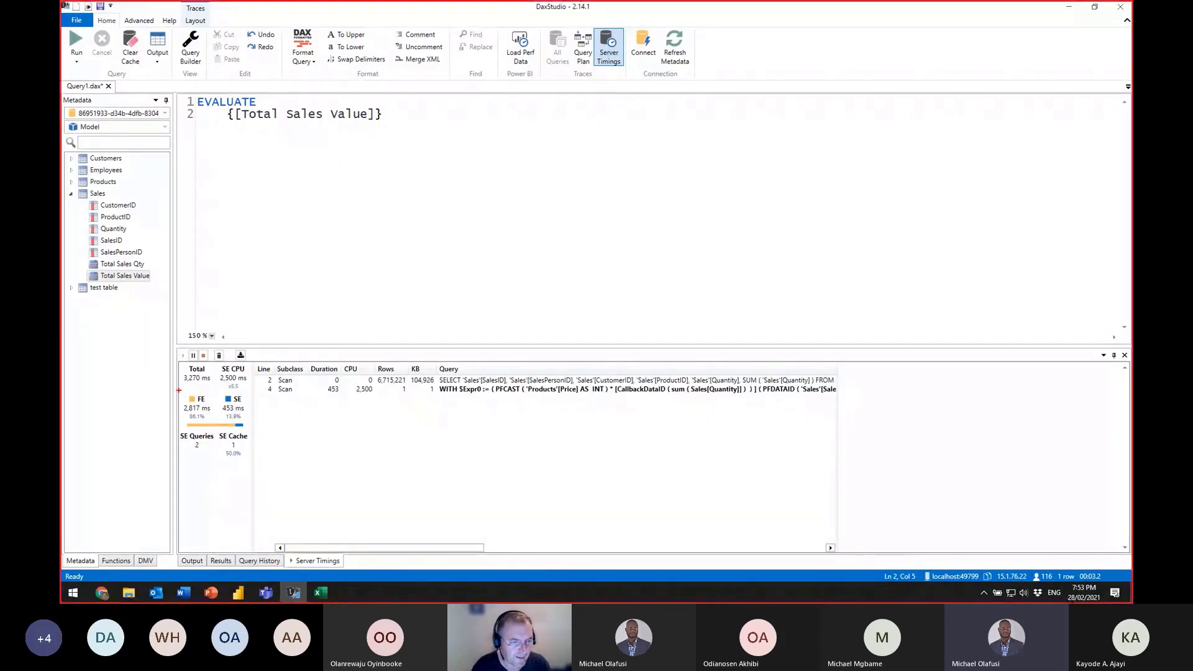
left_click_drag(178, 390, 216, 420)
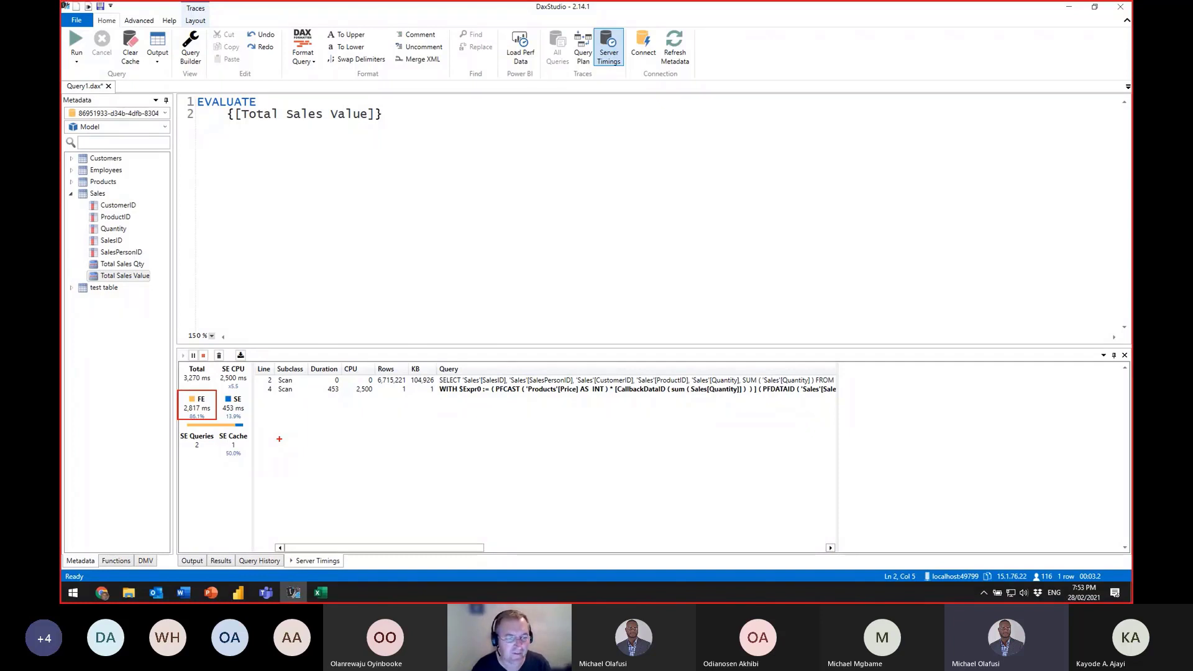
left_click_drag(172, 403, 119, 420)
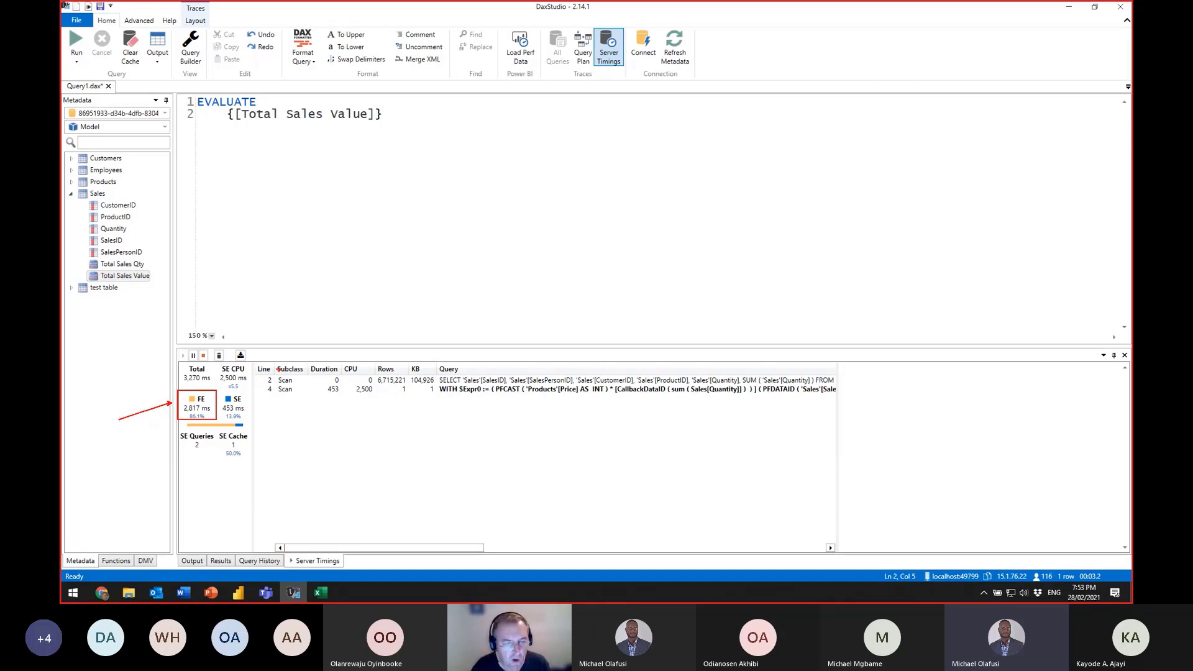
mouse_move(257, 359)
left_mouse_down()
mouse_move(740, 422)
mouse_move(841, 418)
left_mouse_up()
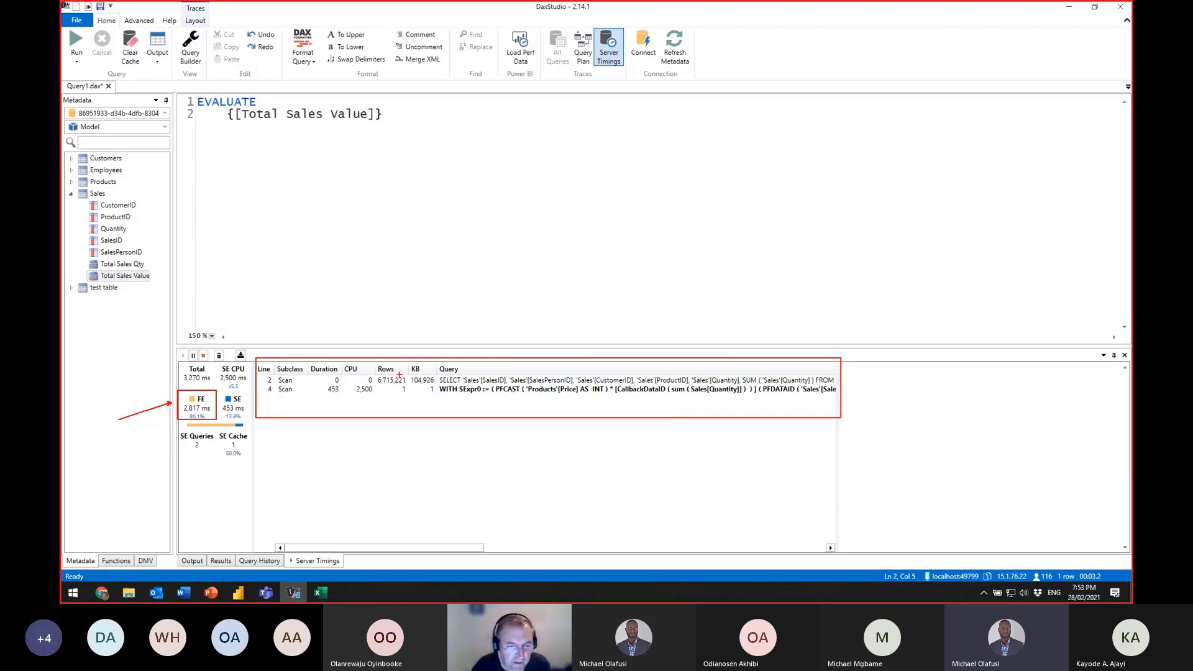
left_click_drag(400, 374, 400, 335)
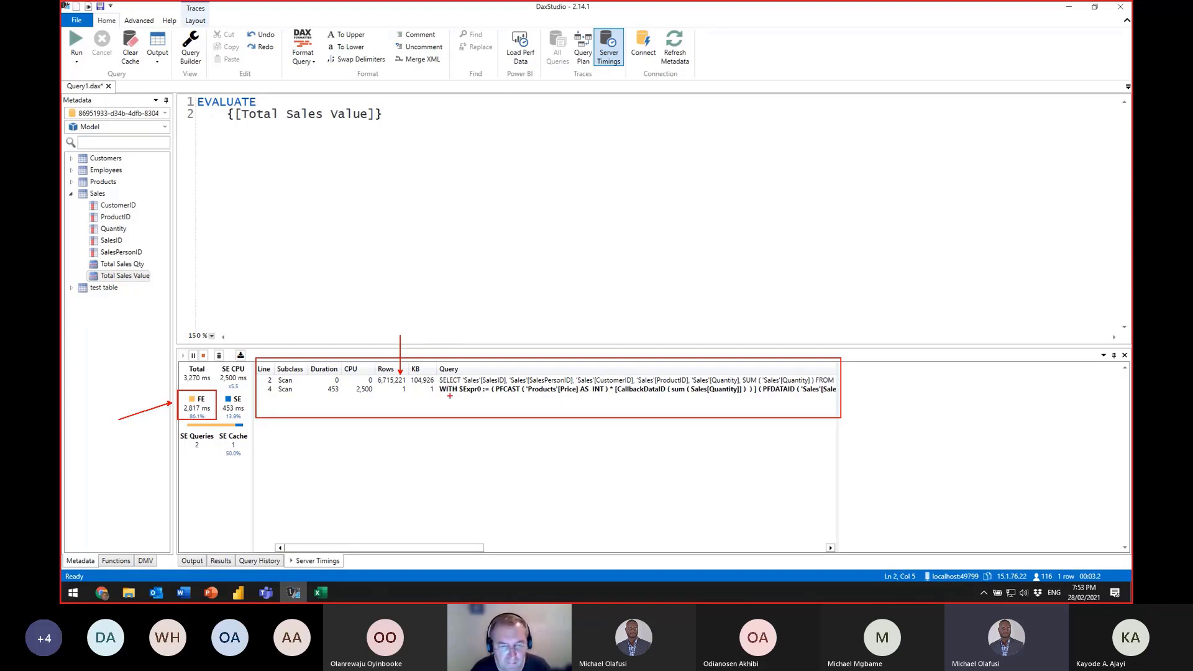
key("Escape")
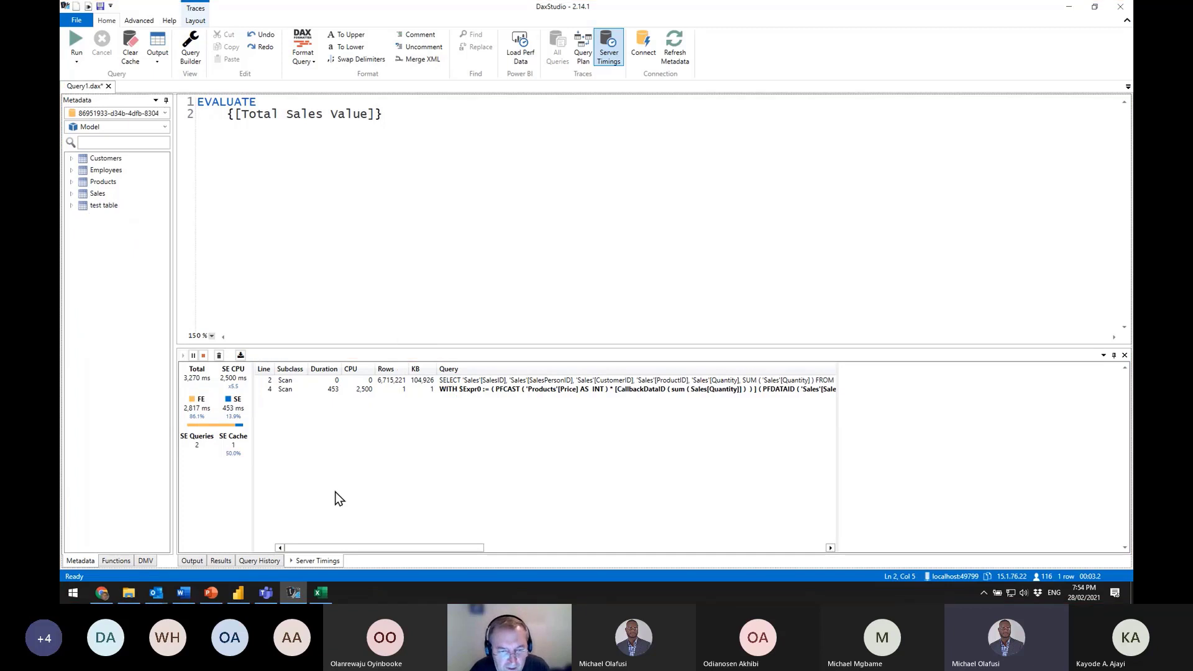
Examine the full storage engine query text of the line 2 scan
left_click(483, 381)
left_click_drag(1057, 444, 839, 372)
left_click(719, 381)
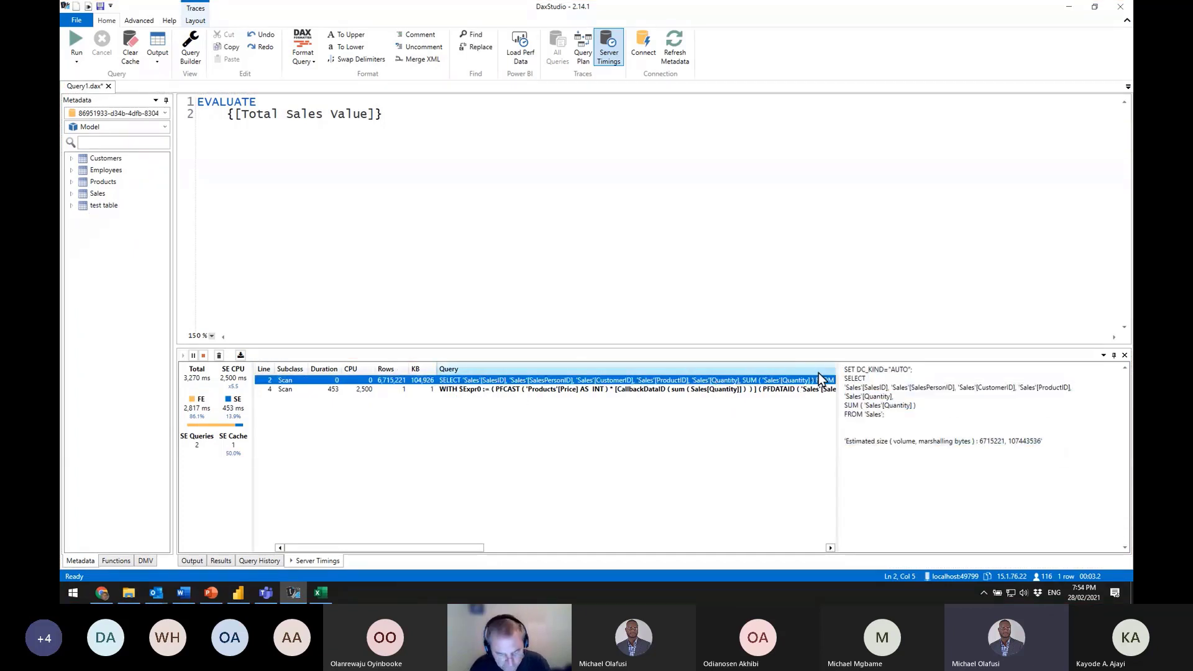
key("ctrl+2")
mouse_move(842, 357)
left_mouse_down()
mouse_move(863, 388)
mouse_move(1084, 463)
left_mouse_up()
left_click_drag(963, 354, 962, 317)
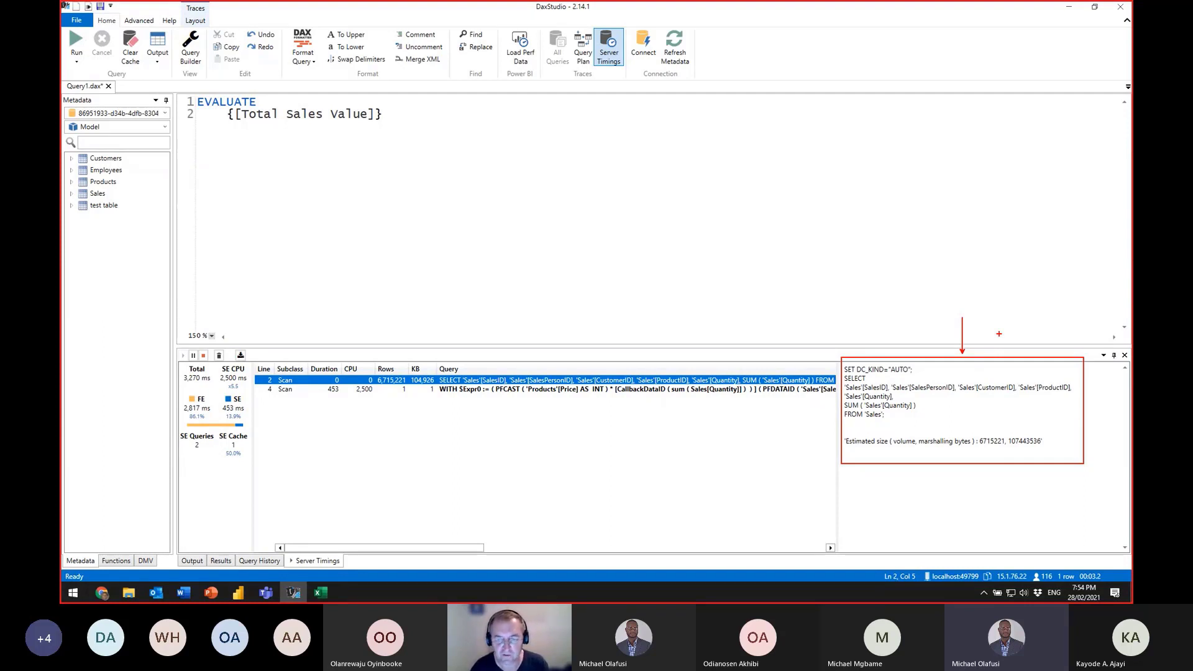
key("Escape")
Examine the line 4 scan's query text, focusing on the CallbackDataID call, and compare the formula and storage engine timings
left_click(573, 398)
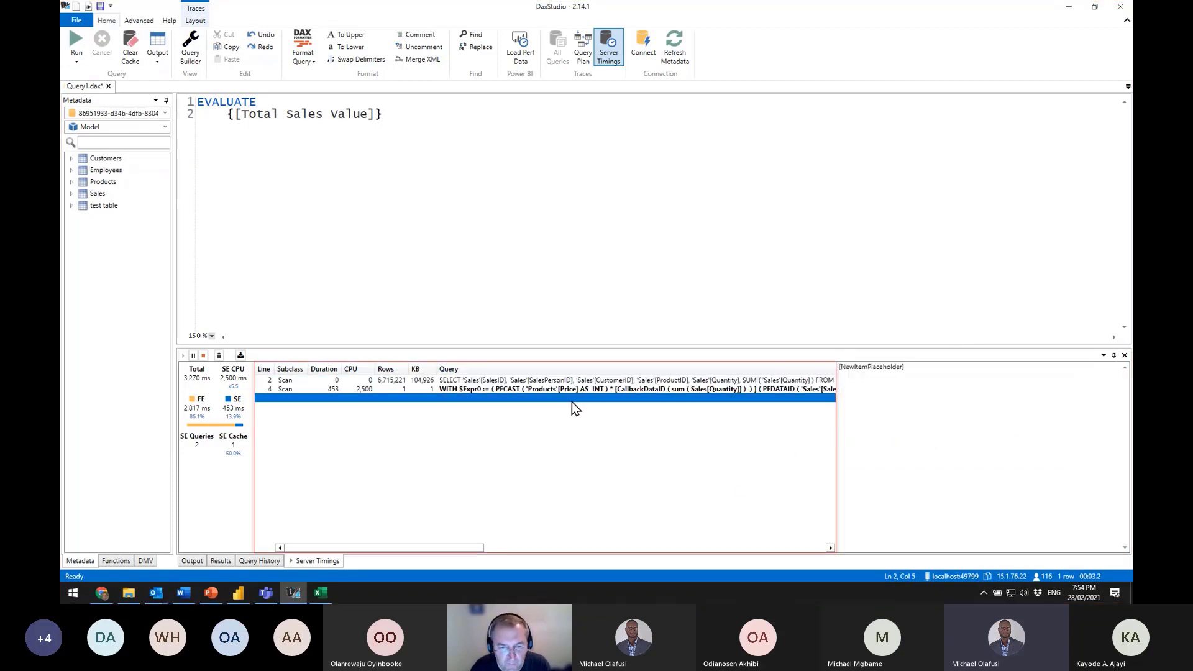
left_click(476, 392)
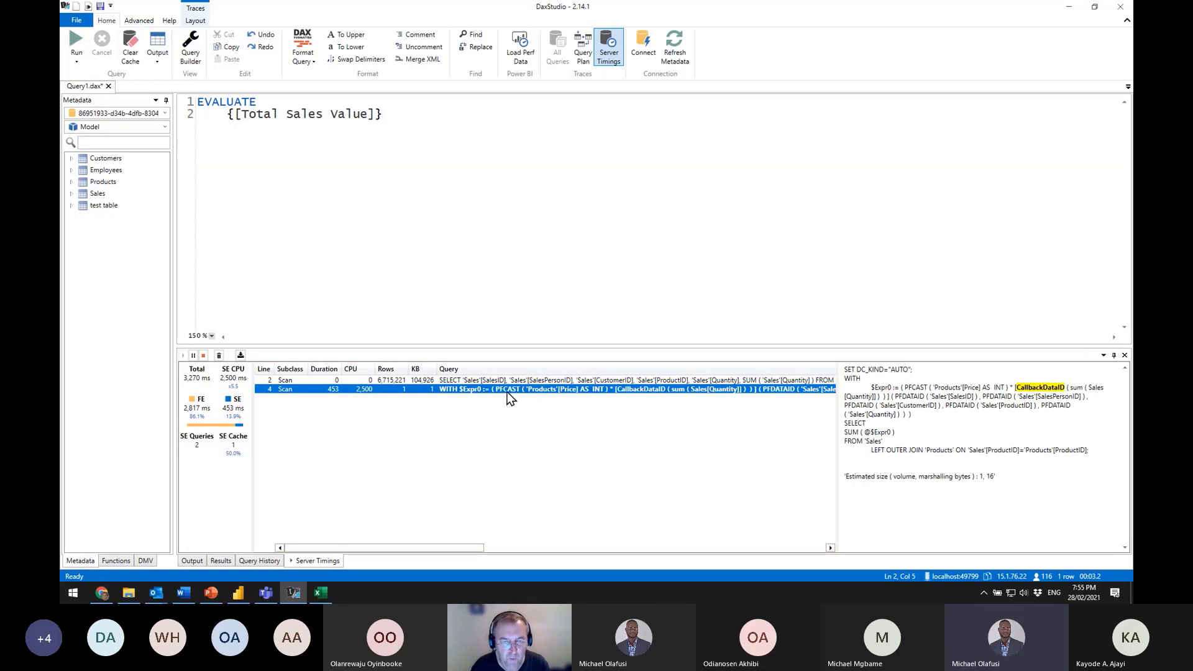
key("ctrl+2")
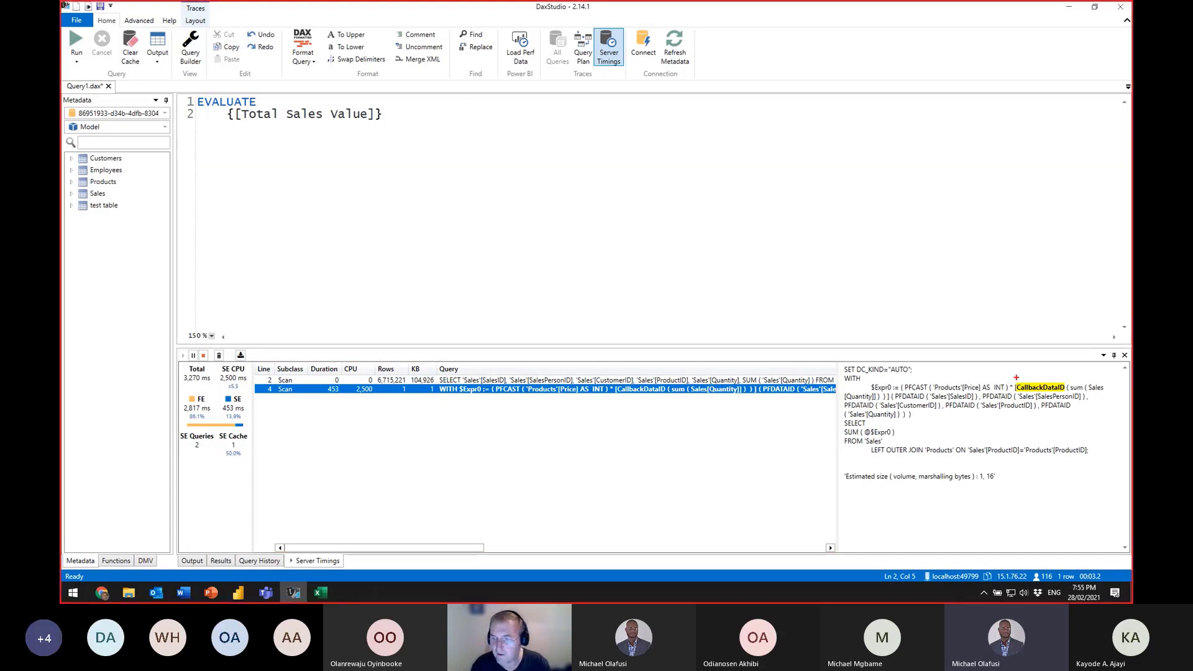
mouse_move(1013, 375)
left_mouse_down()
mouse_move(1075, 396)
mouse_move(1050, 321)
left_mouse_up()
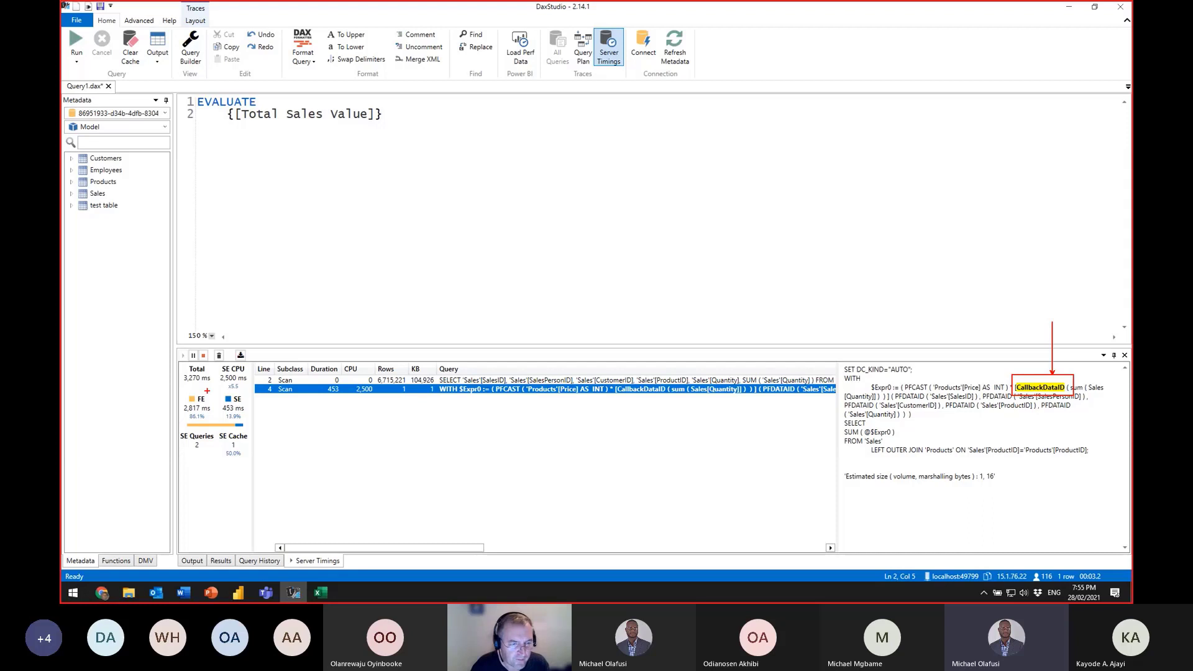
left_click_drag(197, 386, 242, 368)
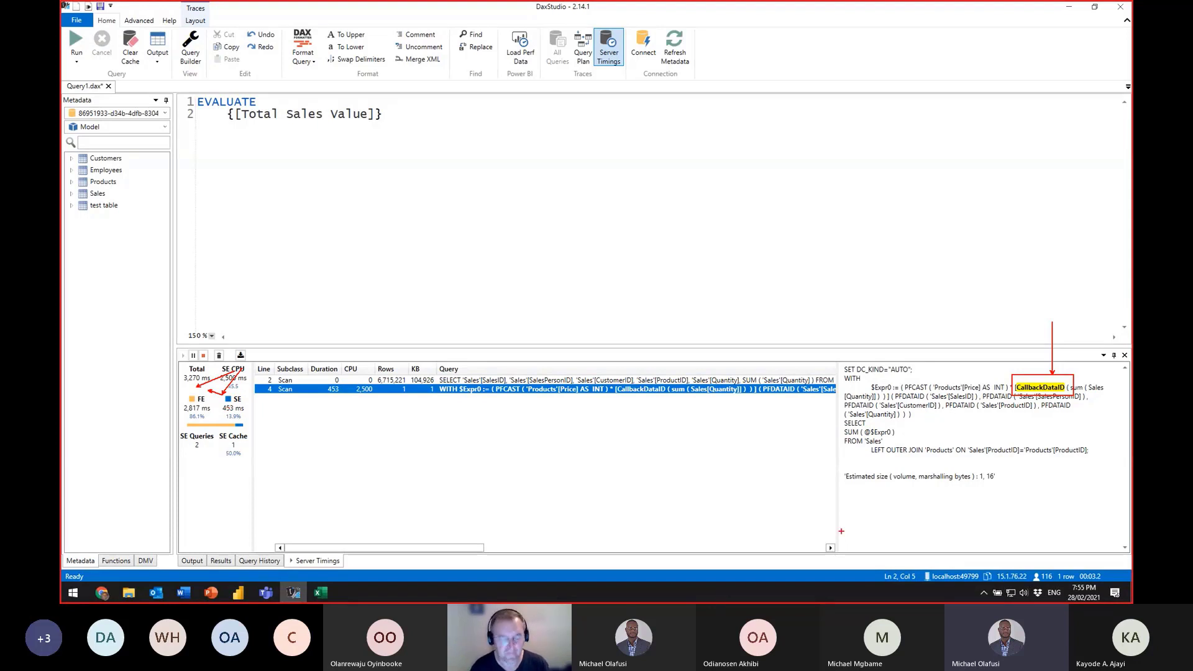
key("Escape")
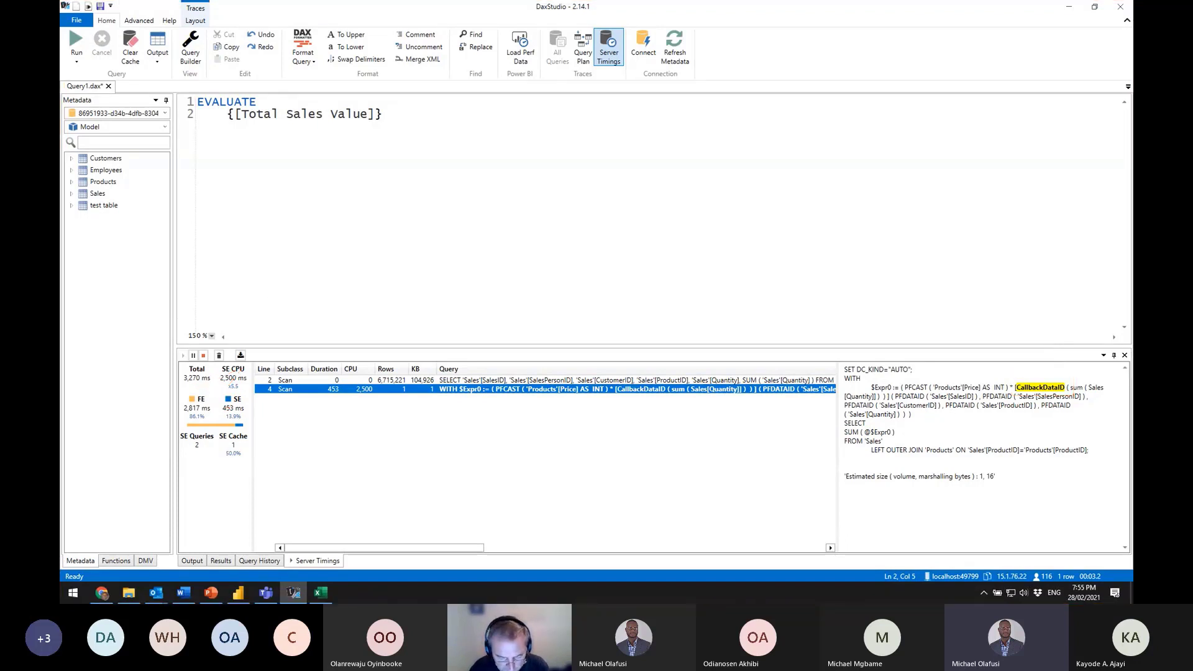
Insert two blank lines above EVALUATE and add a DEFINE MEASURE definition for Total Sales Value to the query
left_click(199, 103)
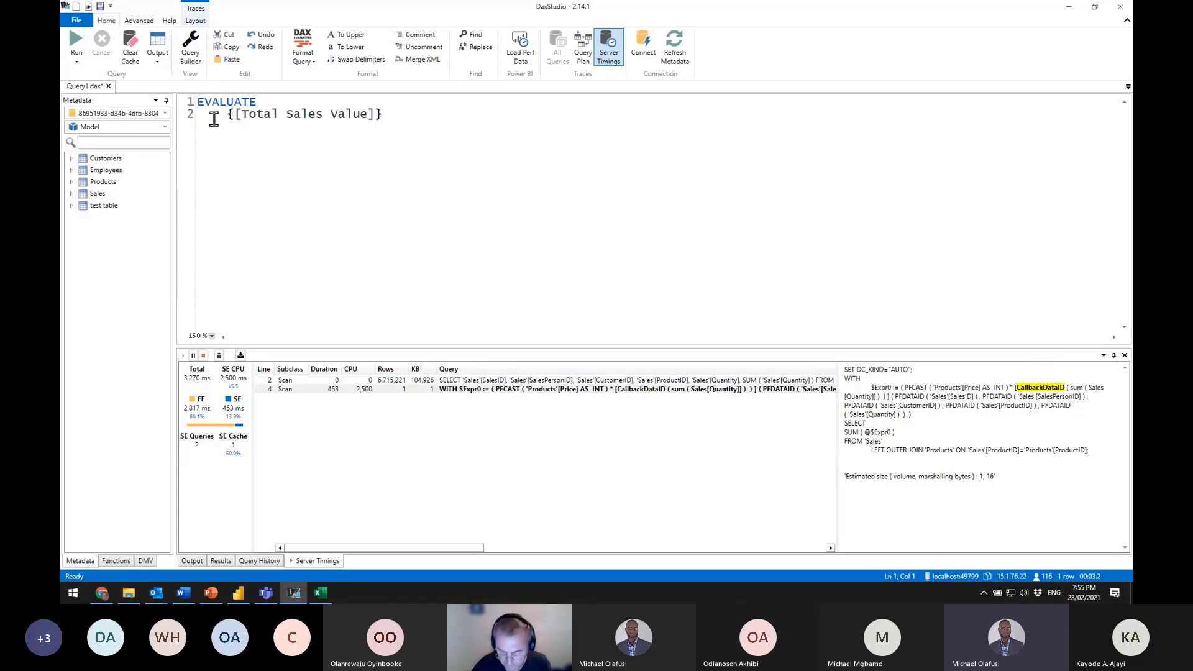
key("Return")
key("Return")
left_click(70, 194)
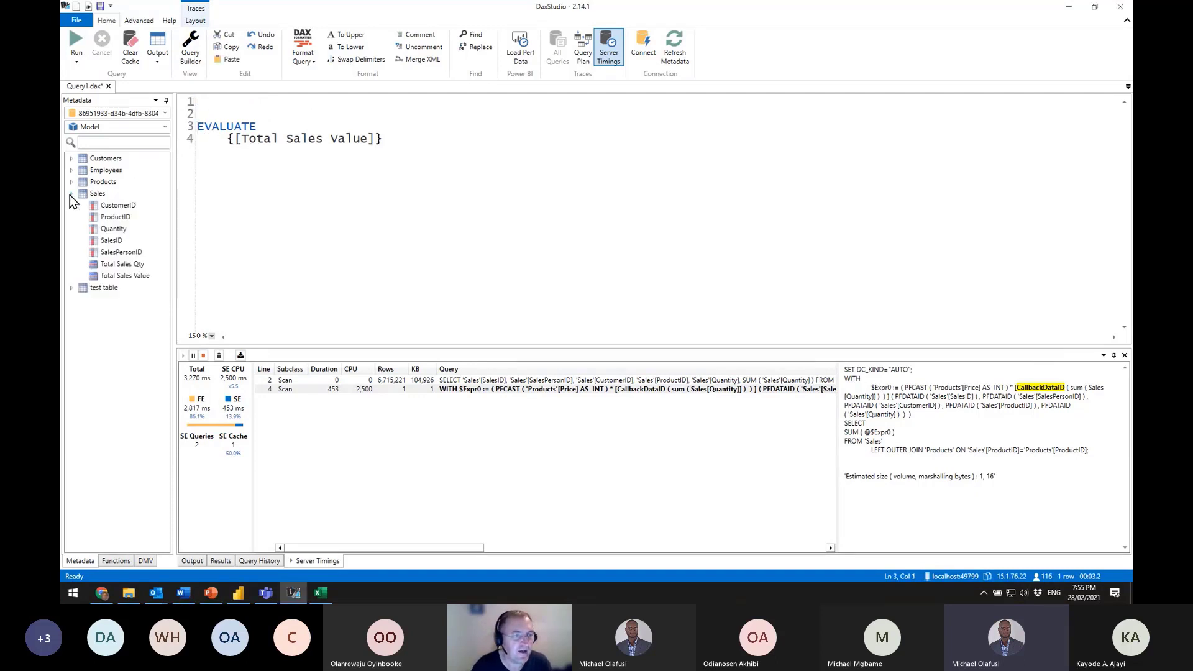
left_click(128, 276)
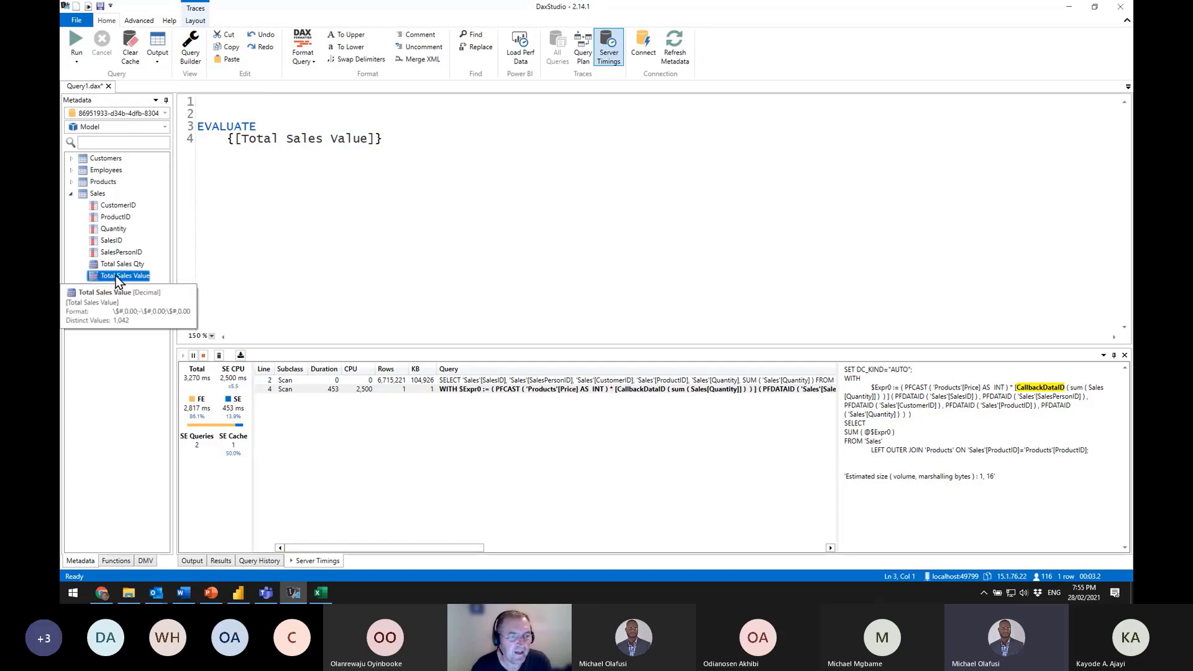
right_click(116, 276)
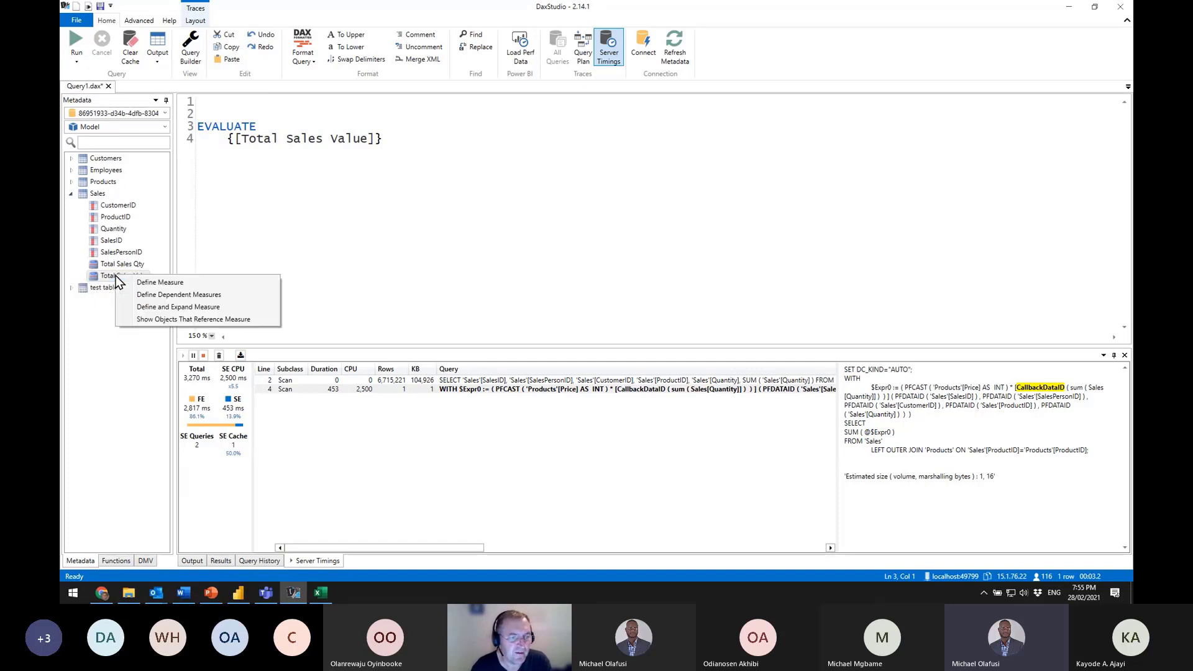
left_click(160, 282)
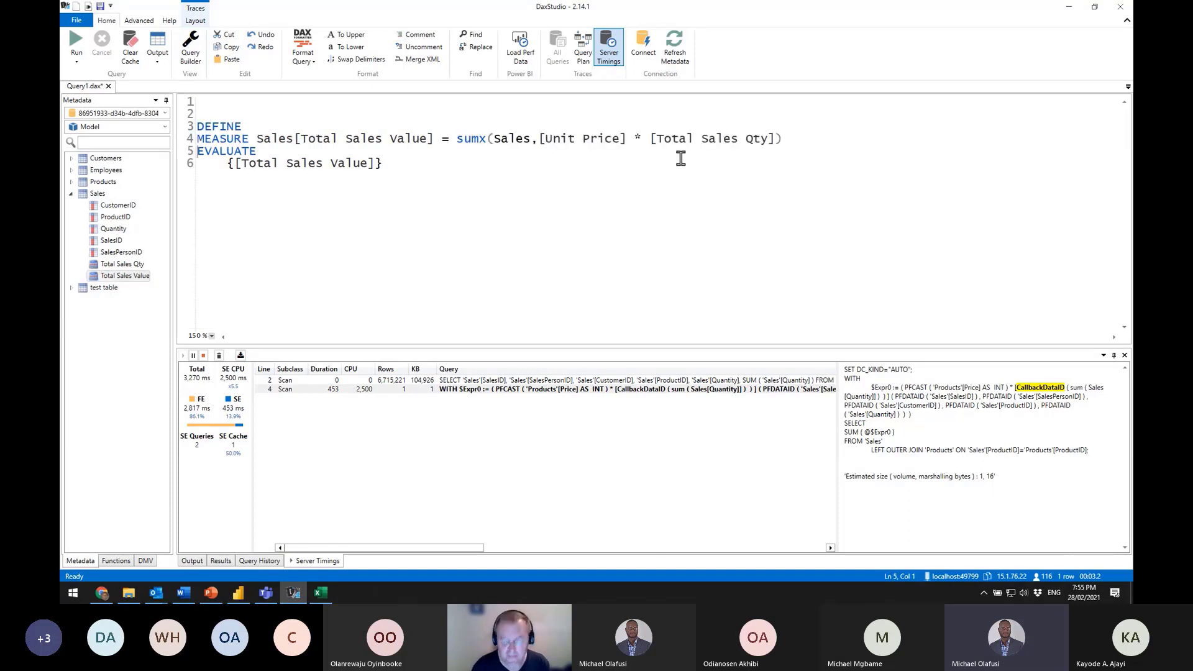
Add a blank line between the measure definition and EVALUATE, and review the measure's name and SUMX expression
key("Return")
left_click_drag(827, 138, 178, 126)
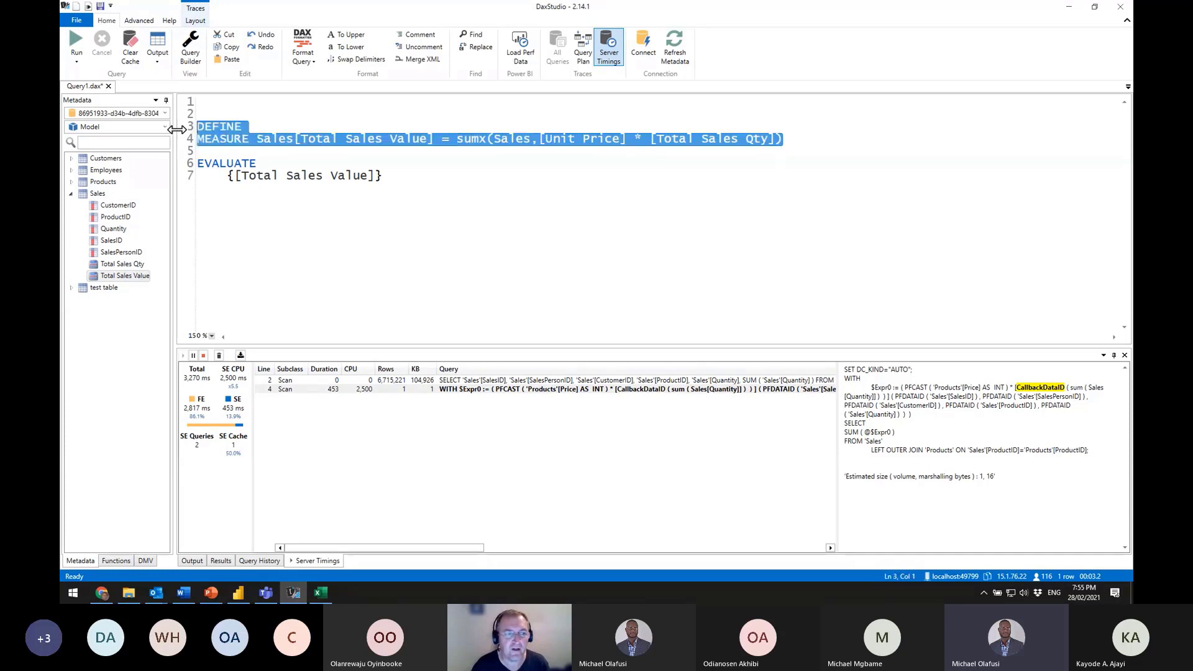
left_click(501, 218)
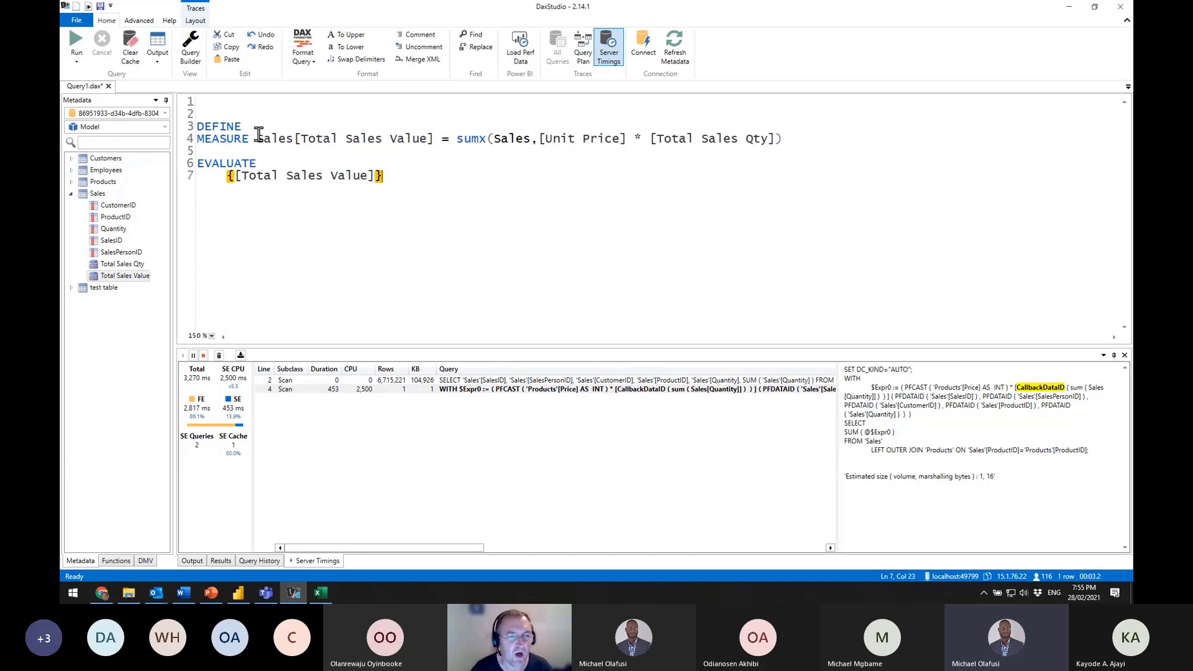
left_click_drag(256, 137, 443, 135)
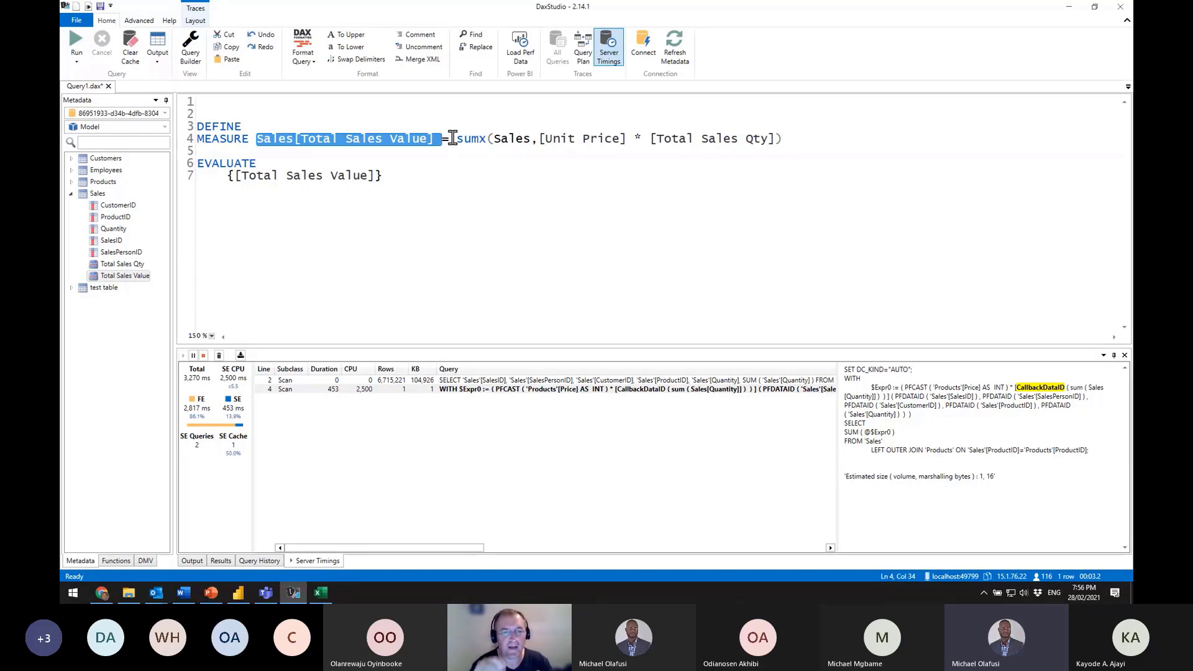
left_click_drag(441, 138, 782, 136)
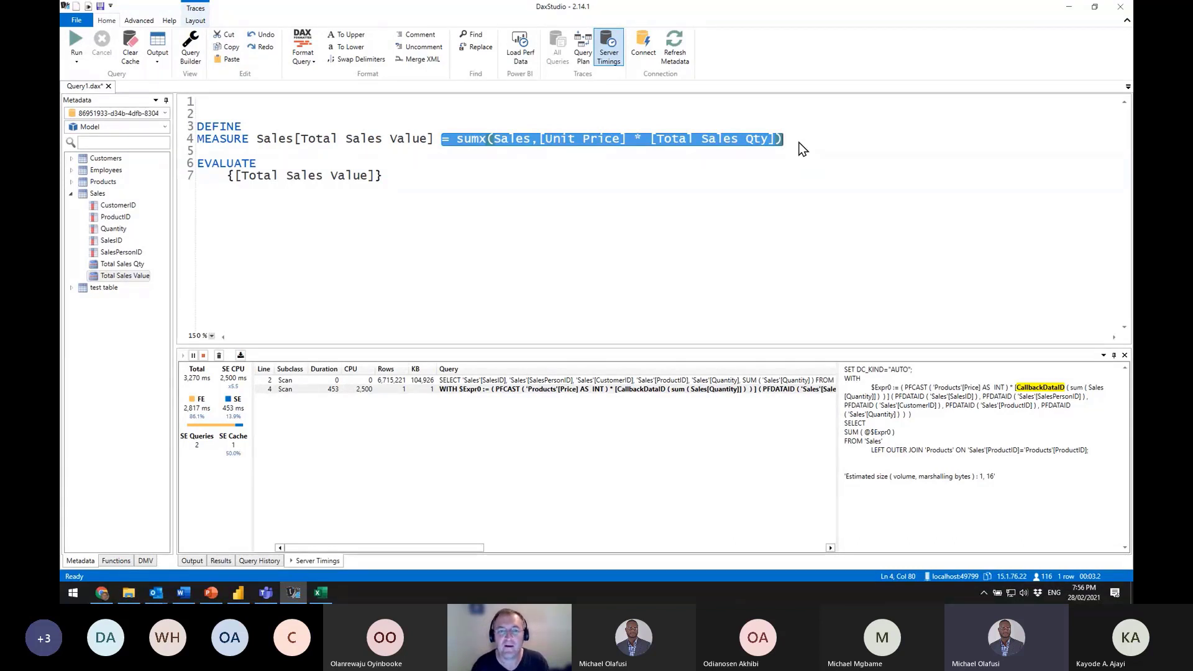
left_click(765, 216)
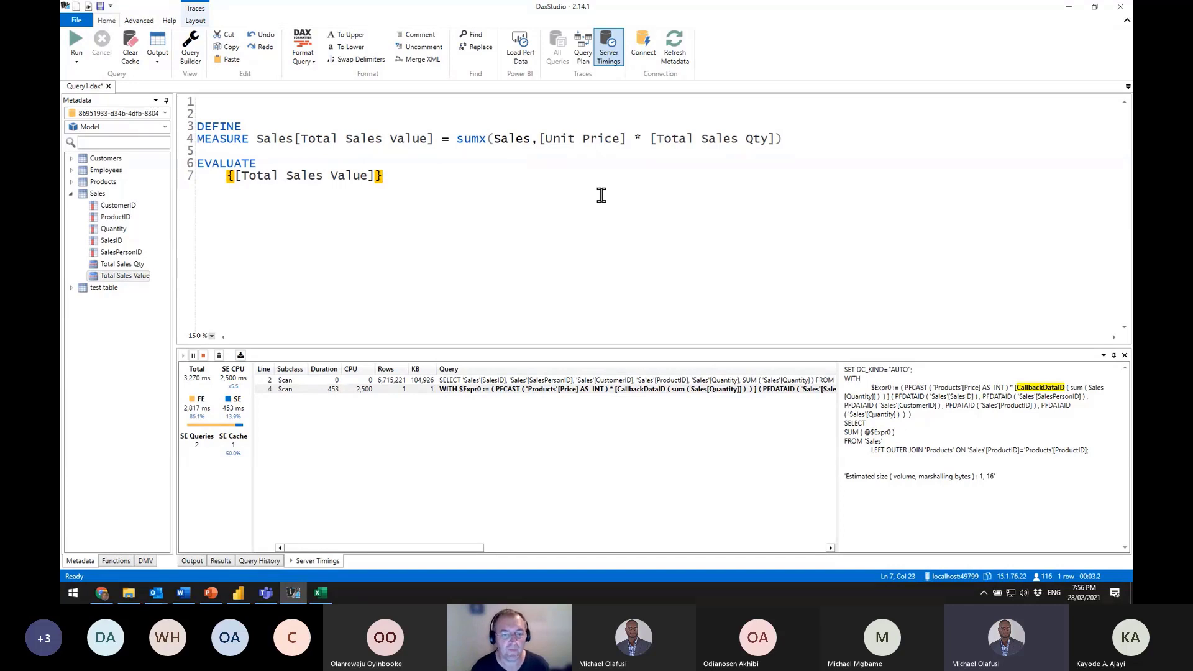
Replace the Sales table with Products as the first argument of SUMX in the Total Sales Value definition
double_click(514, 142)
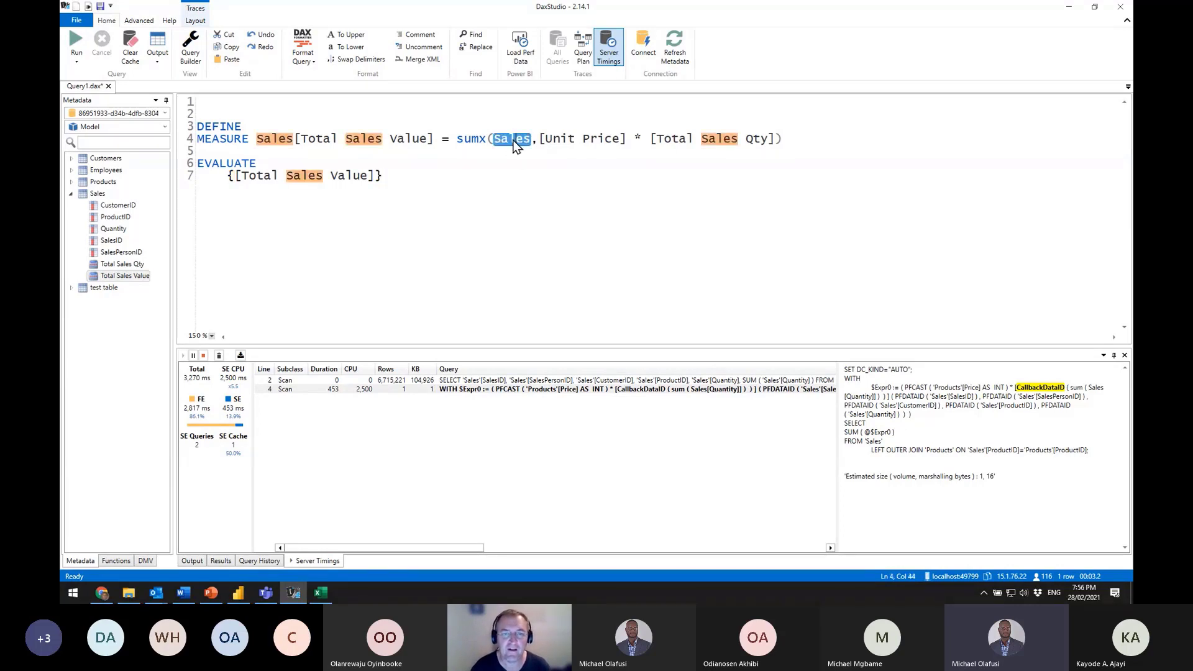
left_click(529, 180)
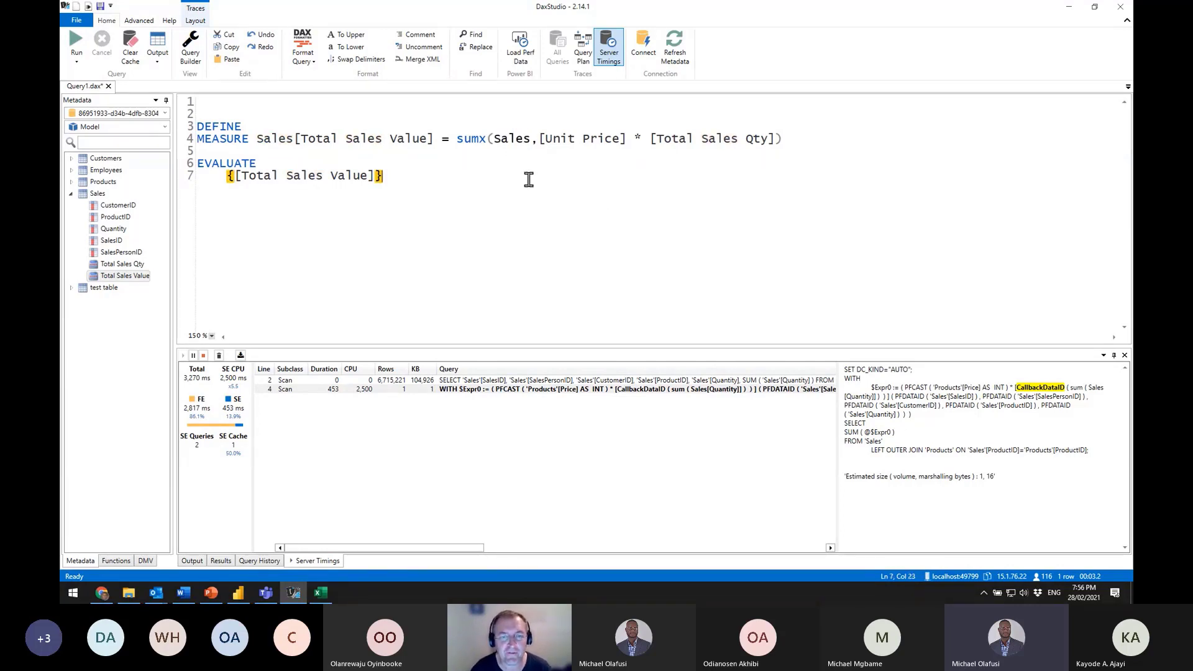
left_click_drag(495, 141, 532, 142)
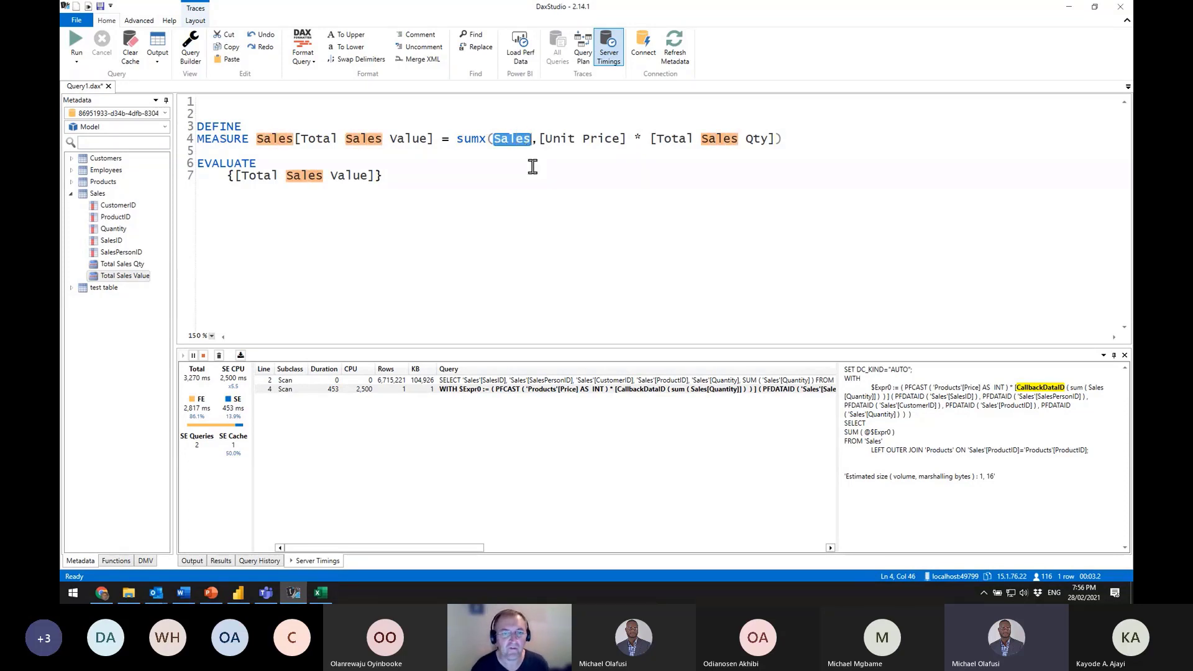
left_click(533, 166)
double_click(513, 140)
type("Products")
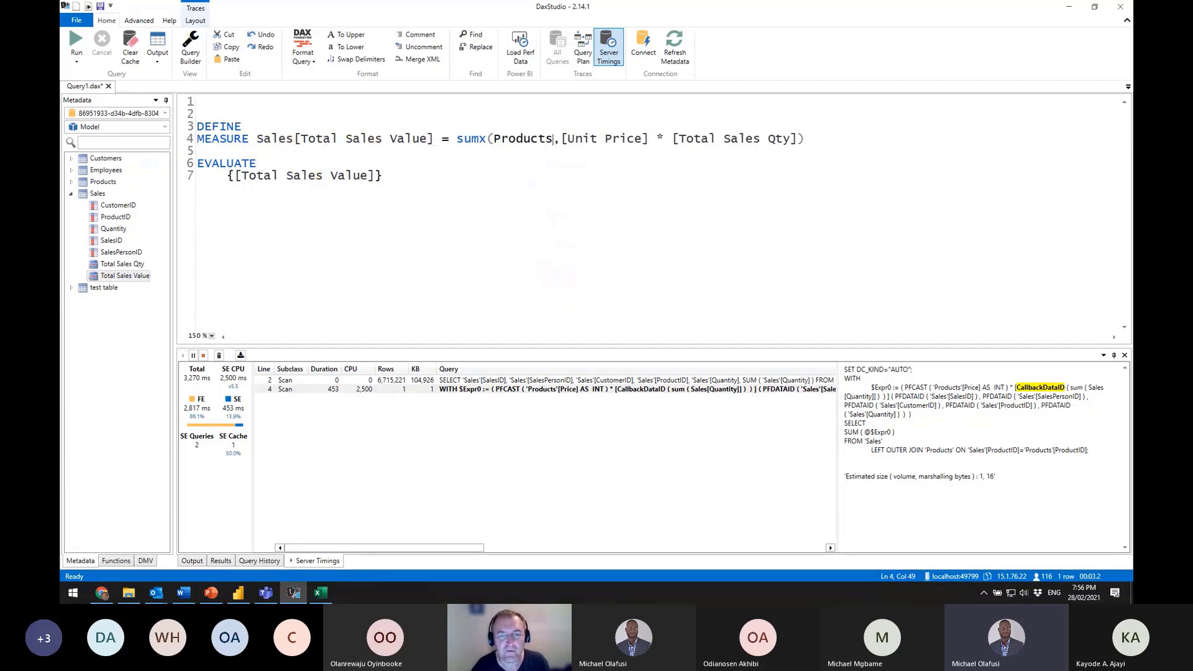
left_click_drag(494, 138, 555, 138)
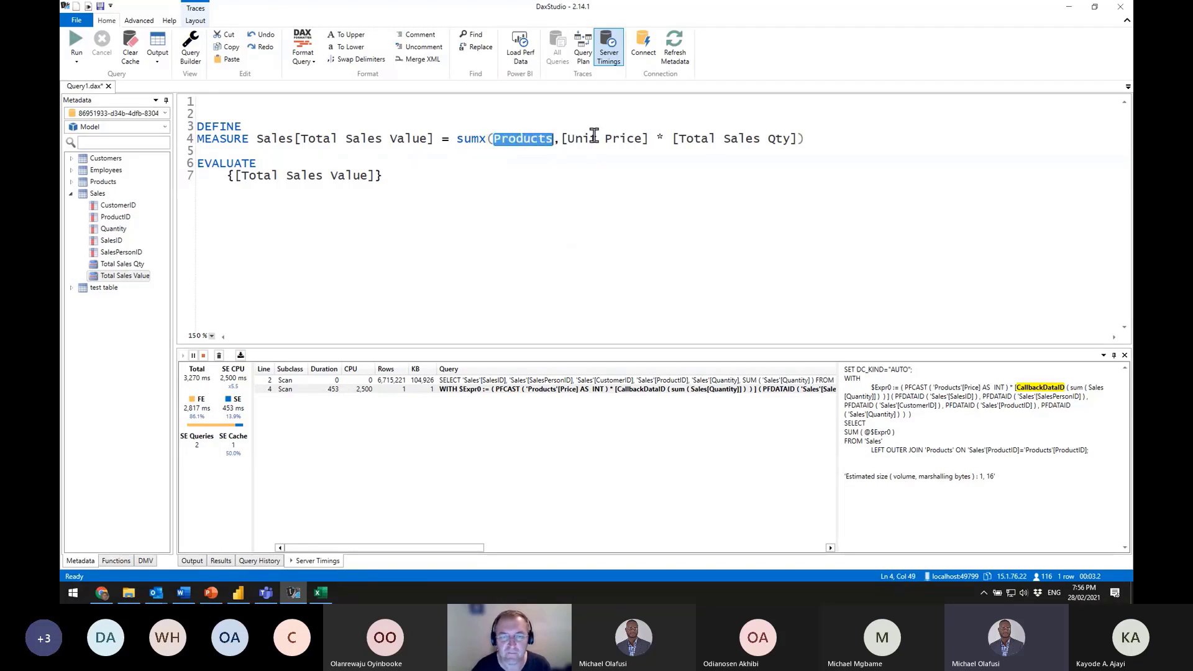
left_click(606, 189)
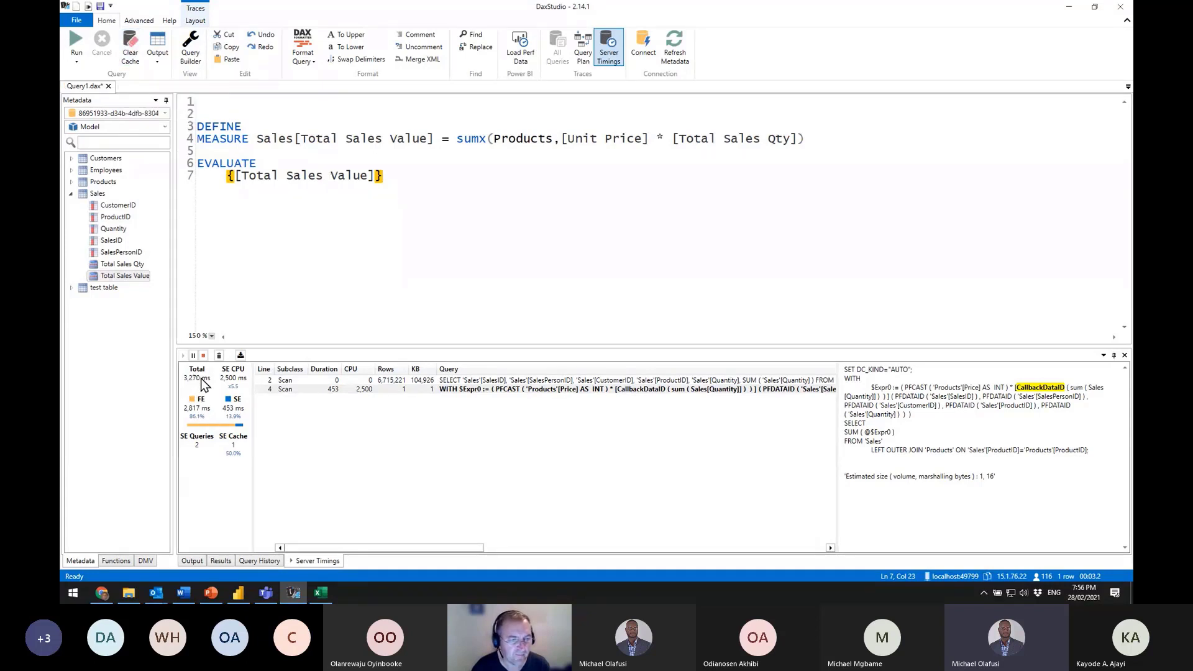
Clear the cache and rerun the query, checking the row counts of its storage engine scans
left_click(133, 42)
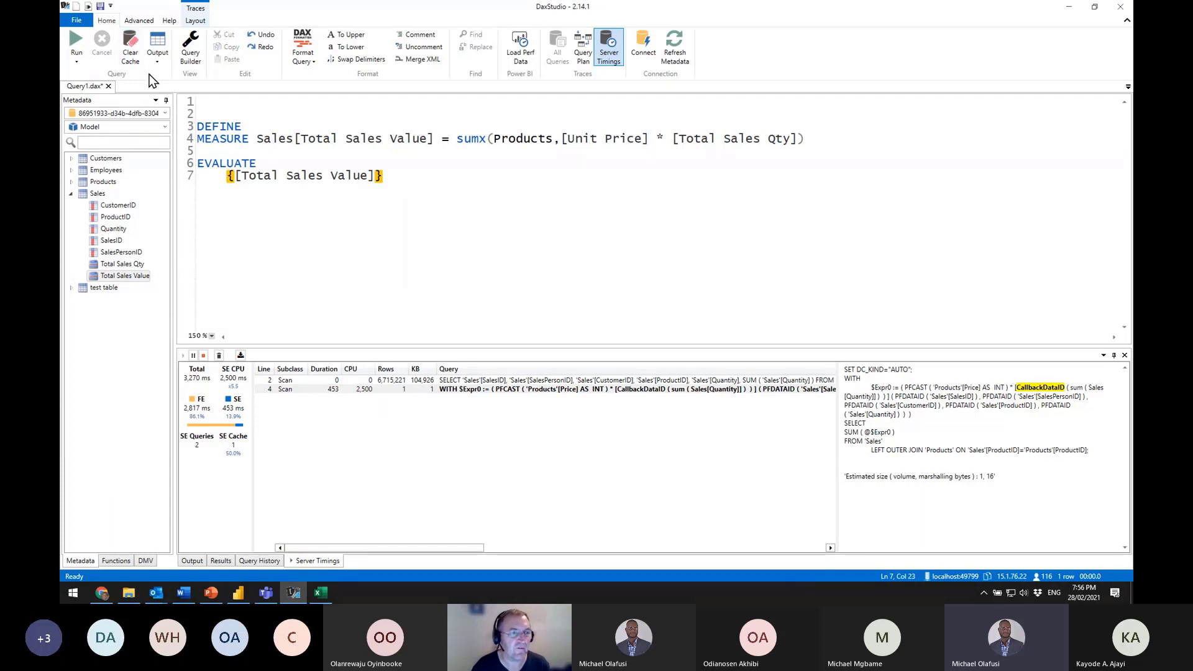
left_click(79, 46)
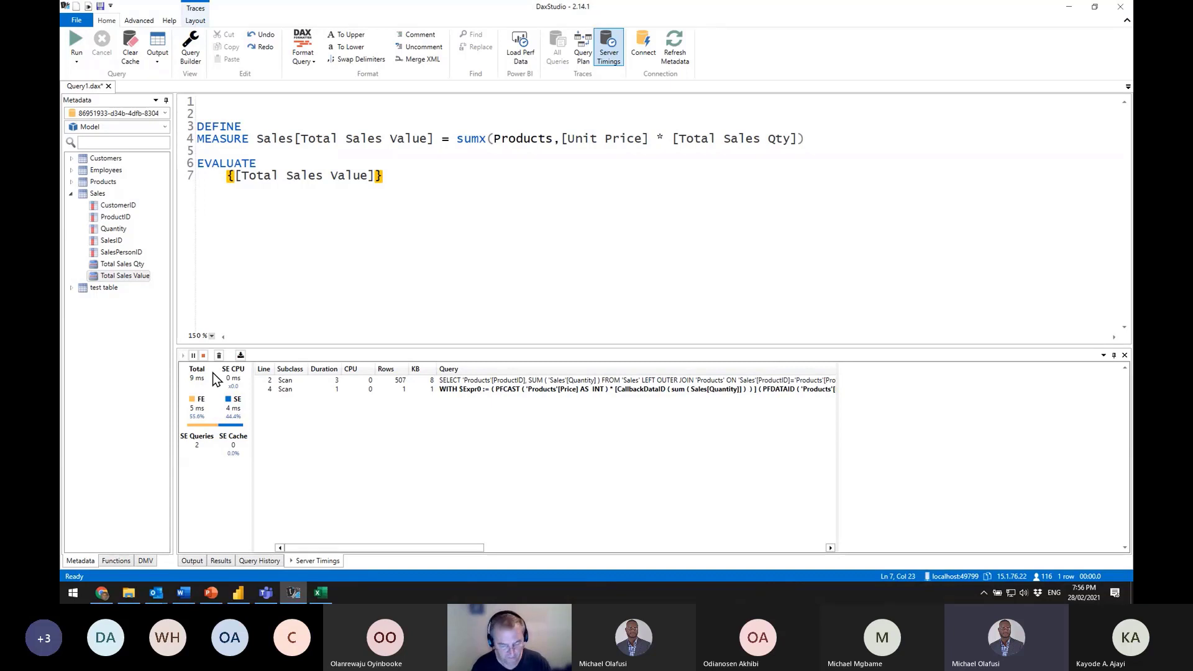
left_click_drag(382, 373, 410, 386)
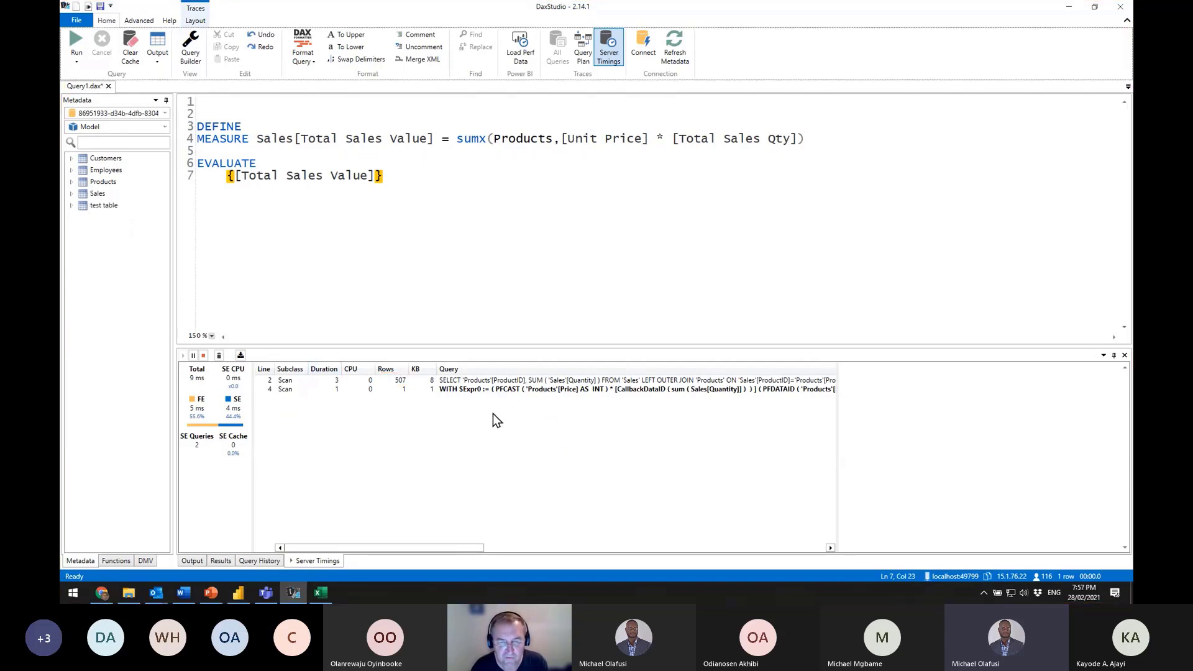
Examine the line 4 scan's query text for the rerun query, focusing on the CallbackDataID call
left_click(498, 389)
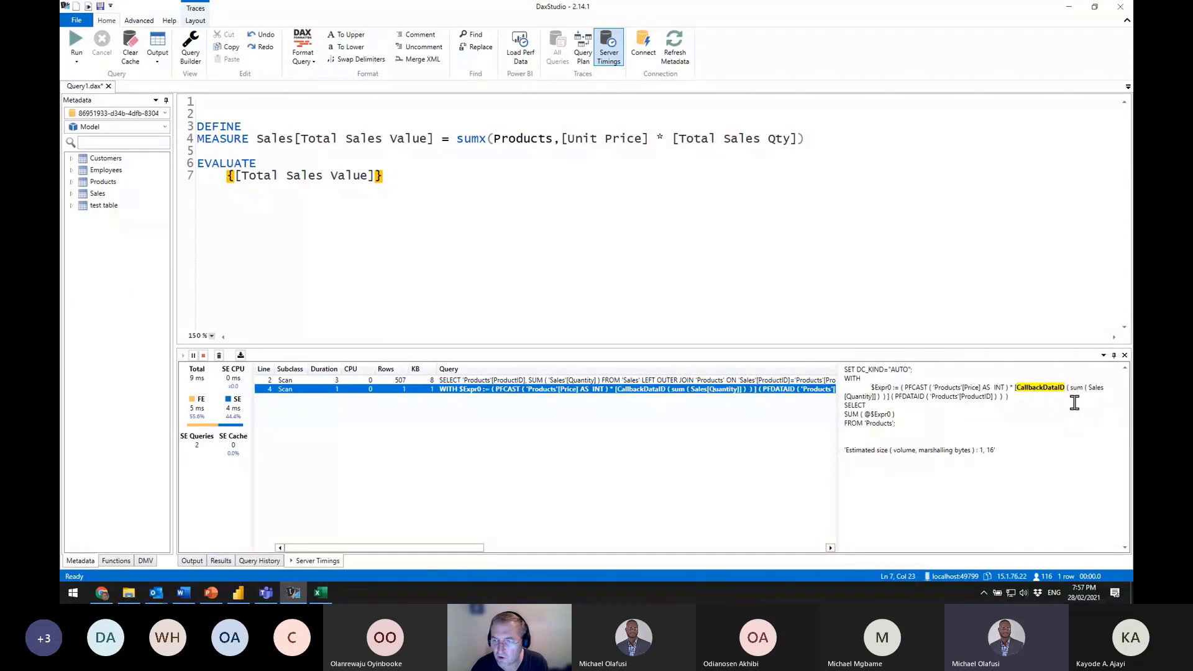
double_click(1032, 388)
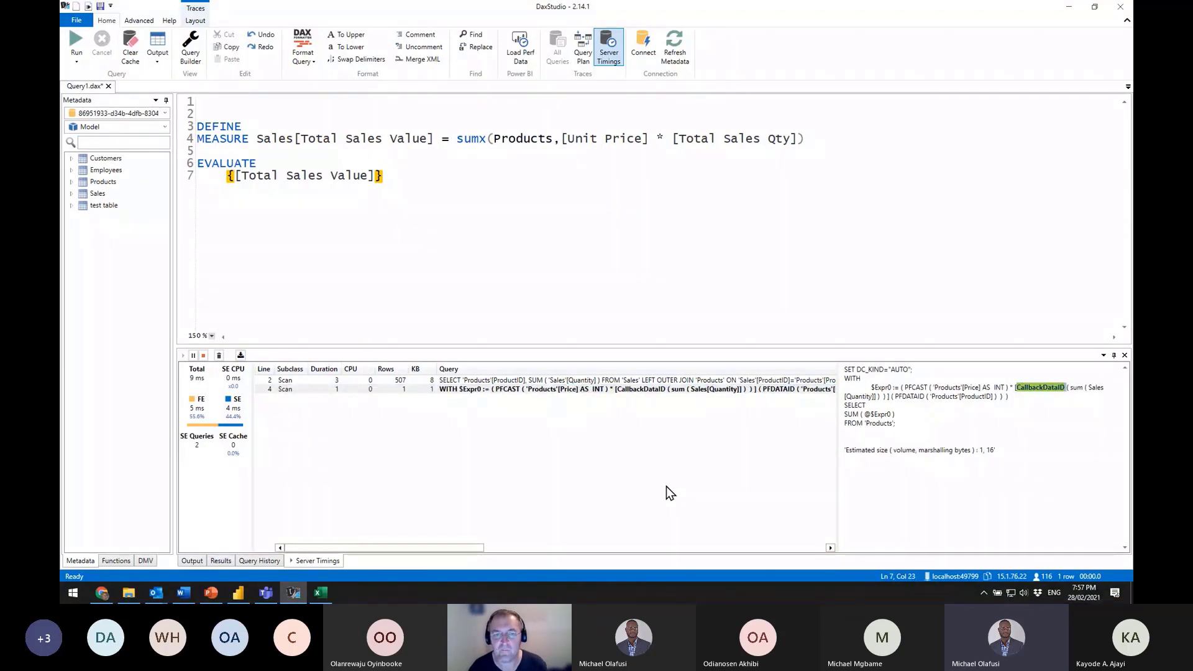
left_click(538, 202)
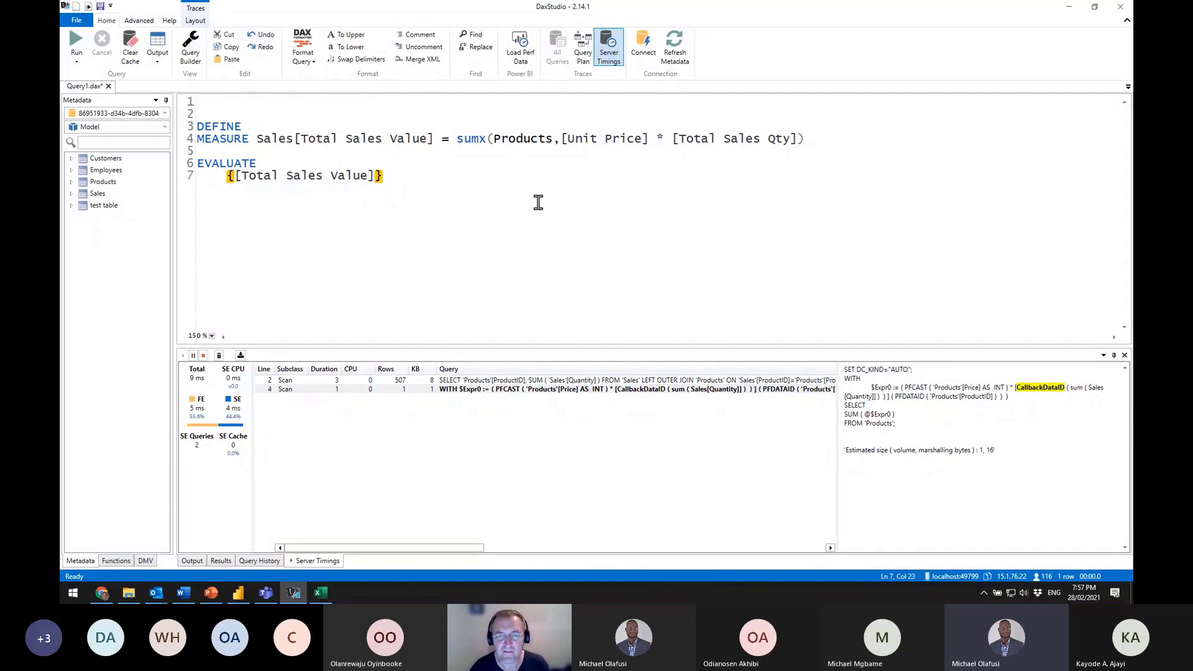
Replace [Unit Price] in the SUMX expression with the Products[Price] column and add a space before the multiplication sign
left_click(74, 183)
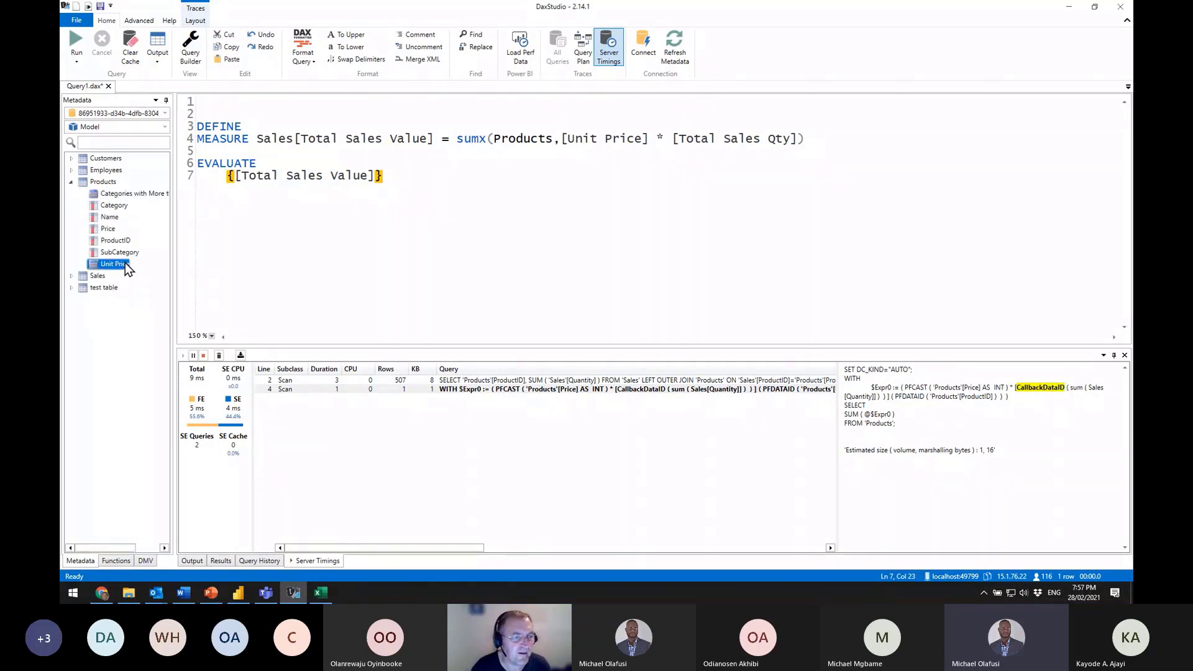
left_click(538, 201)
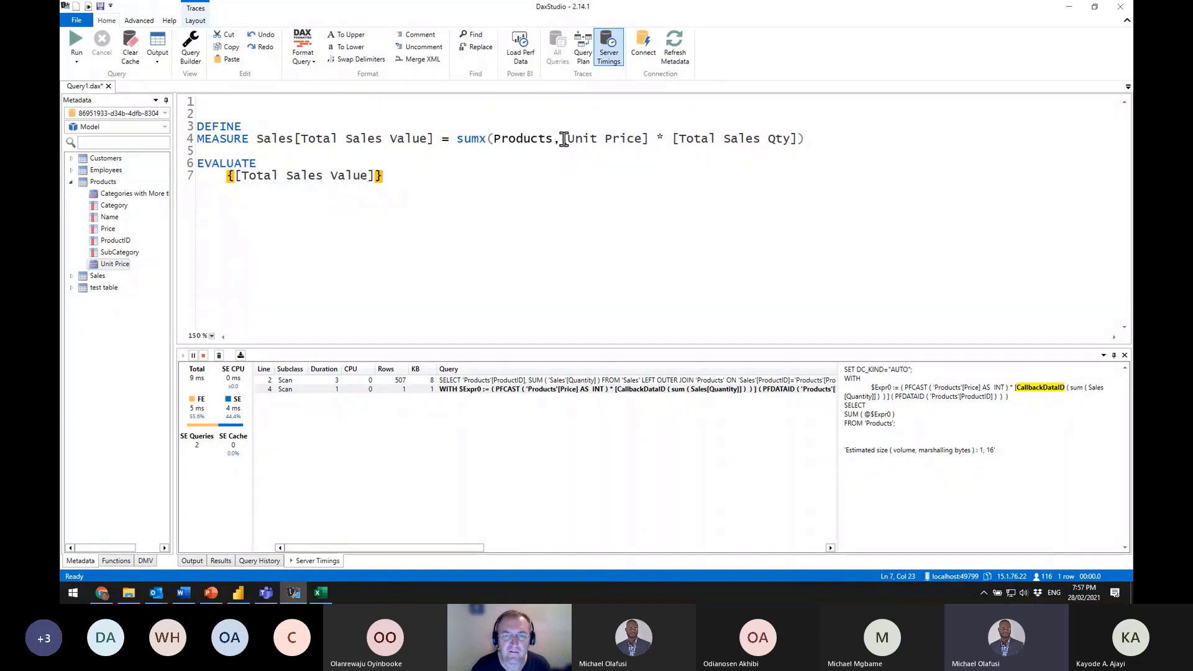
left_click_drag(494, 140, 650, 141)
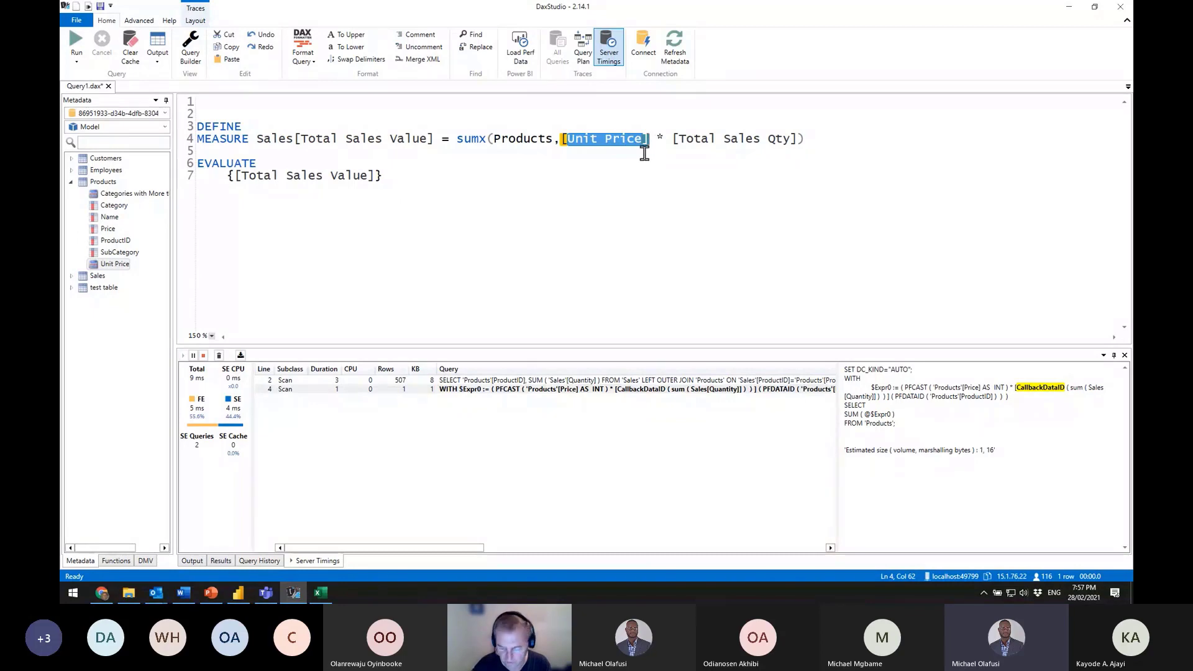
key("BackSpace")
key("BackSpace")
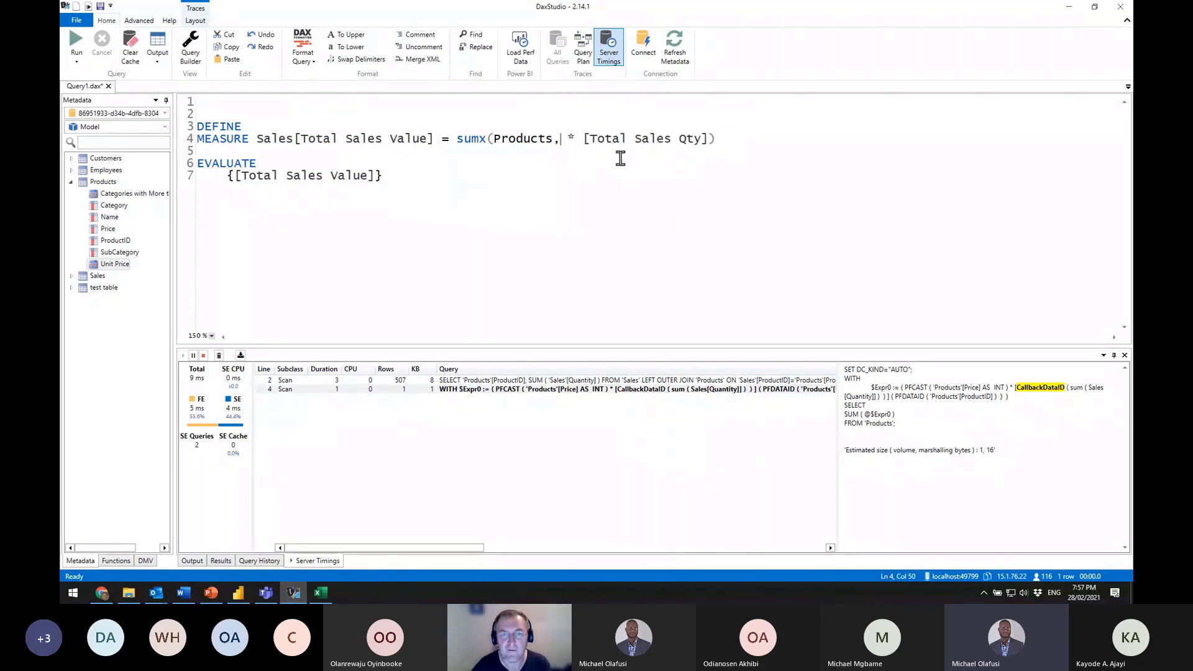
left_click(115, 239)
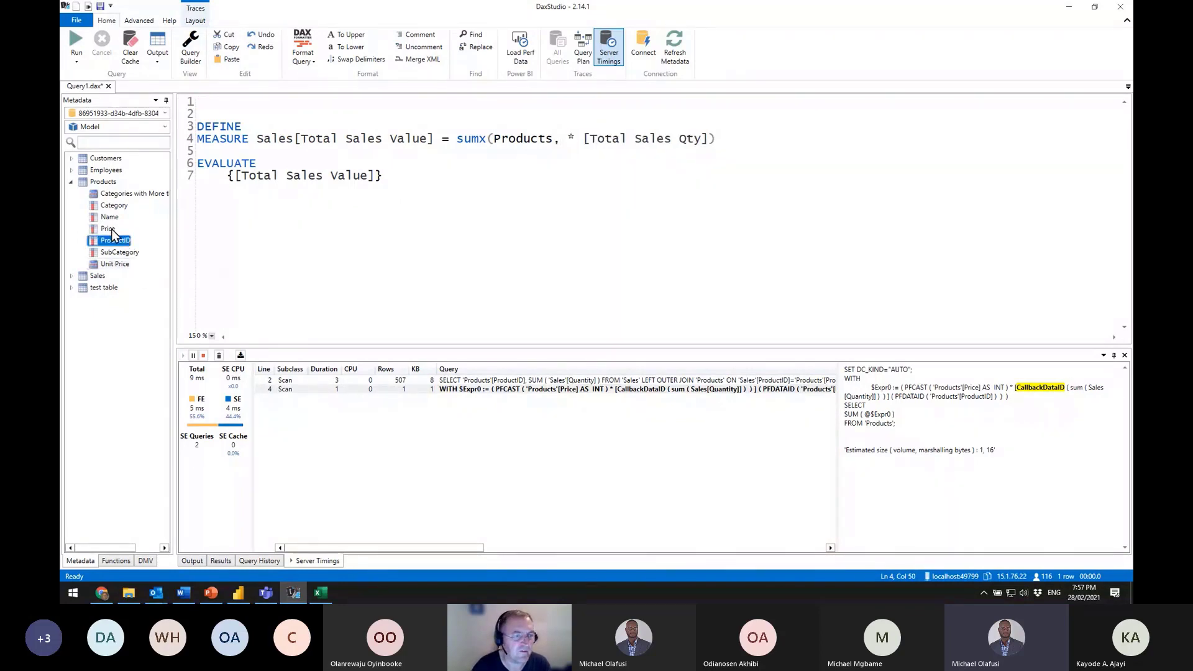
left_click_drag(111, 229, 569, 144)
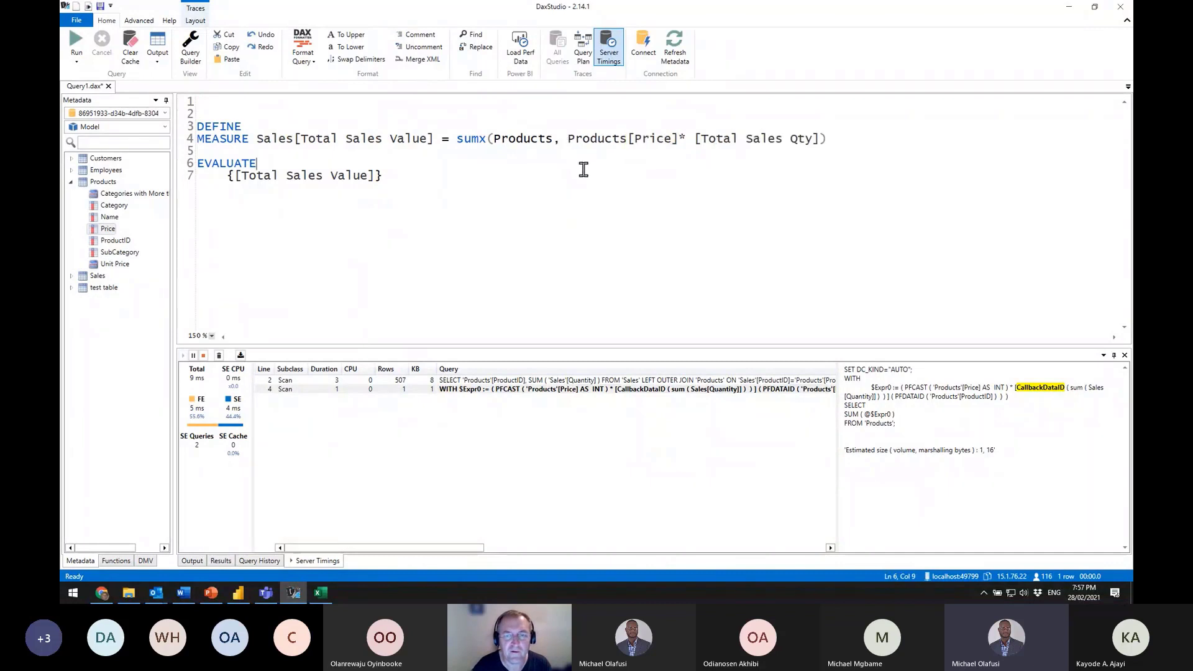
left_click_drag(494, 138, 555, 138)
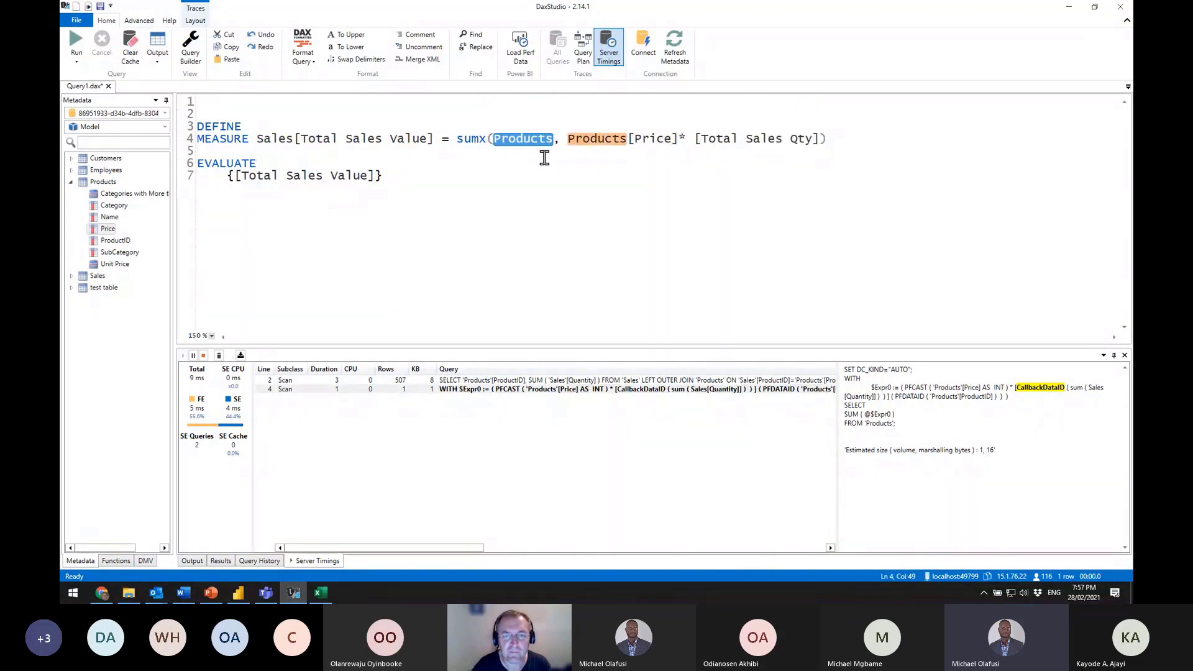
left_click(503, 138)
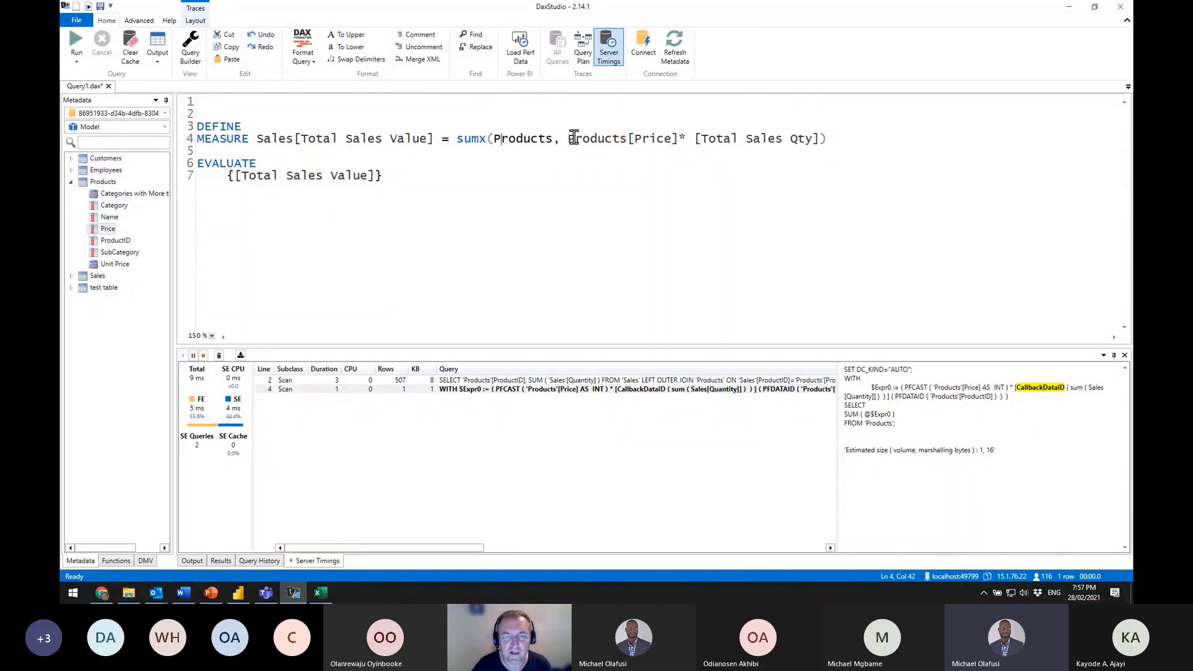
left_click_drag(568, 138, 680, 138)
left_click(686, 140)
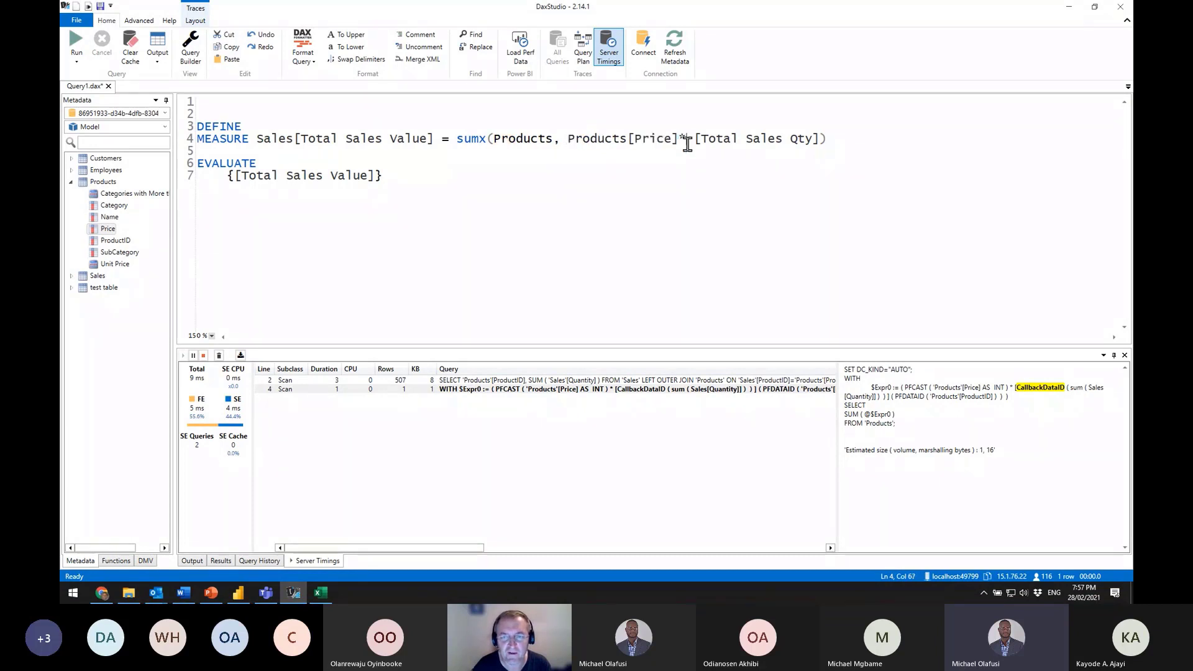
left_click(679, 138)
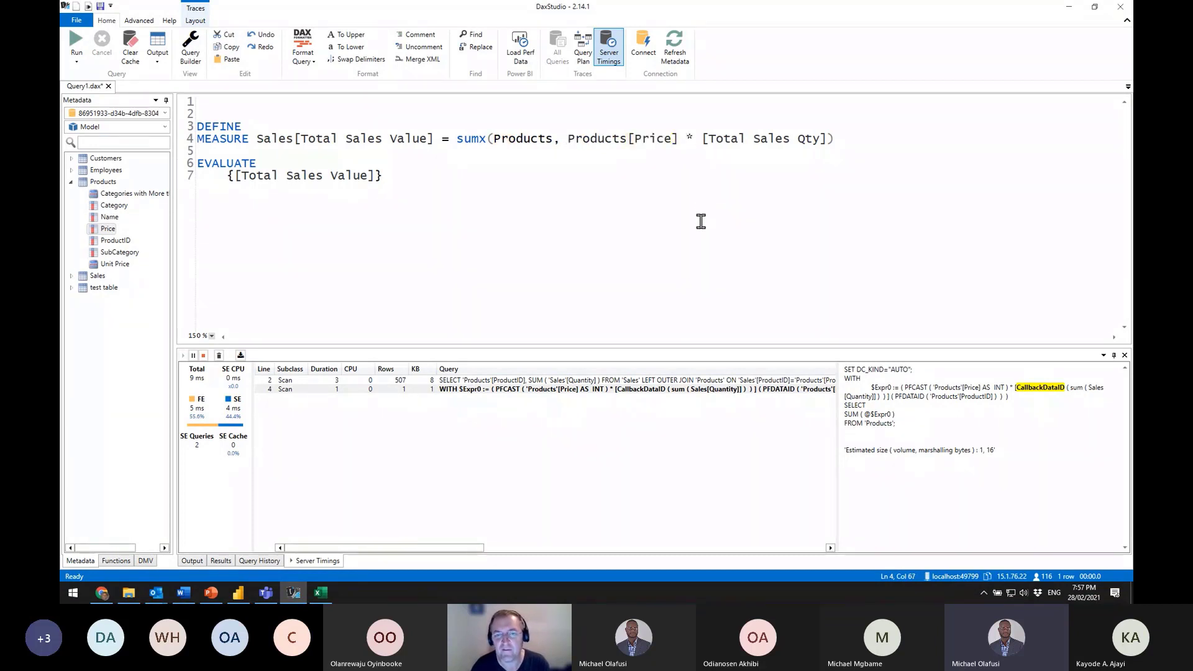
left_click(568, 138)
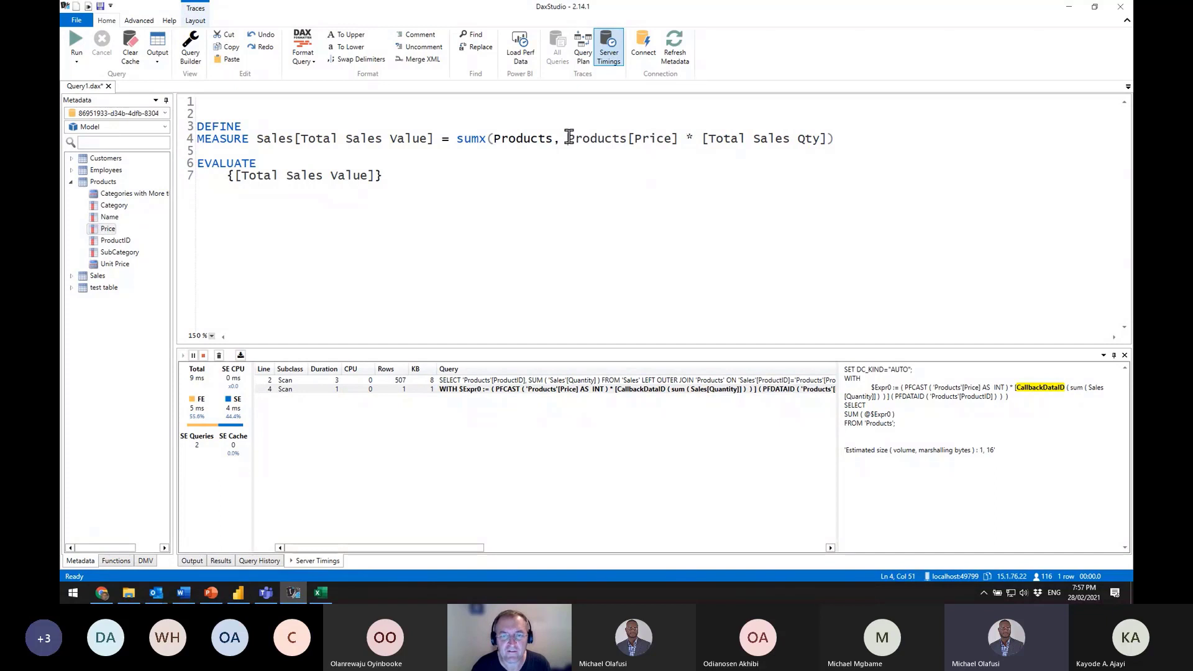
type("all(")
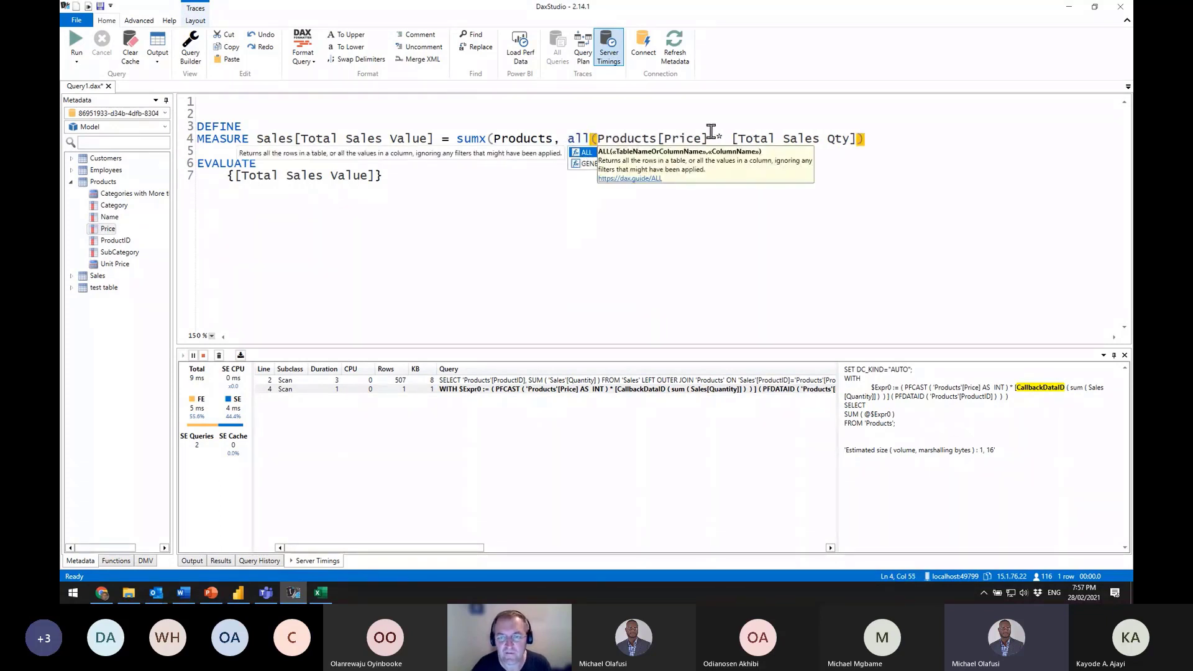
left_click(710, 135)
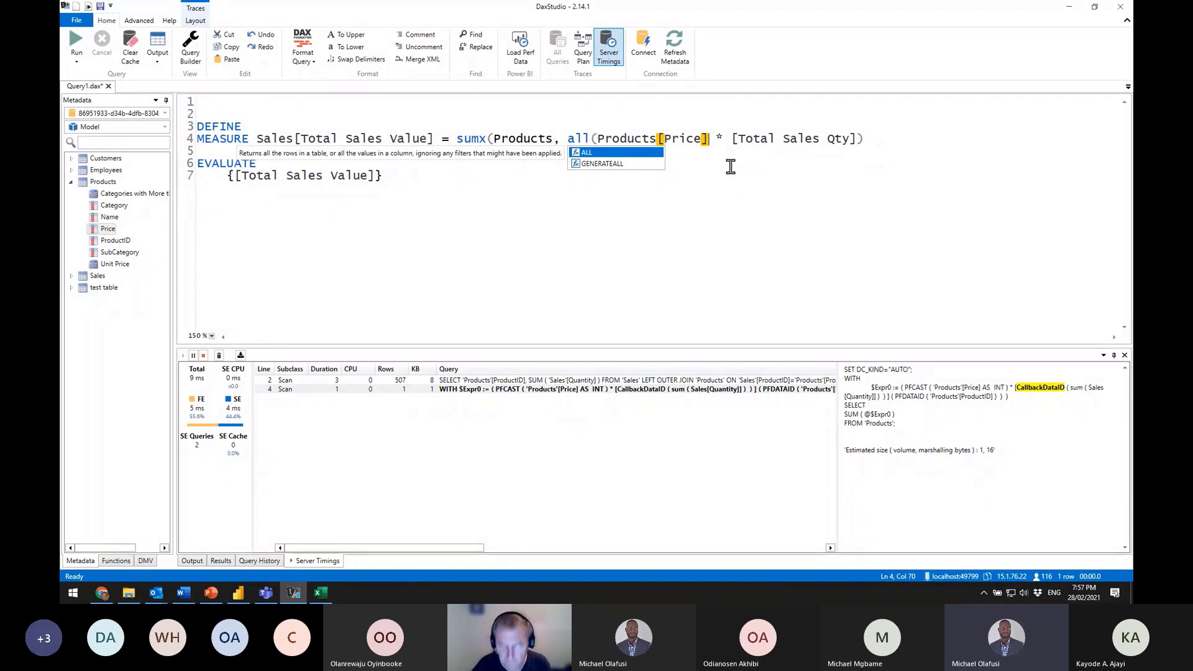
key("BackSpace")
key("BackSpace")
key("BackSpace")
key("BackSpace")
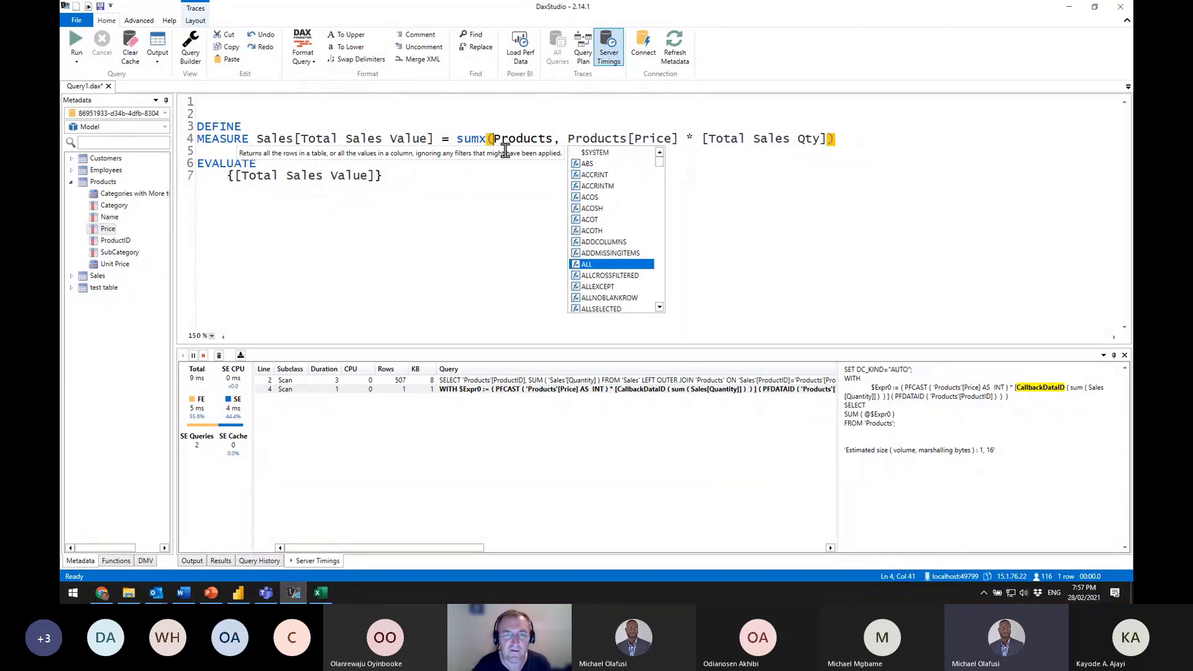
Change the first argument of SUMX from the Products table to all(Products[Price])
type("all(Products")
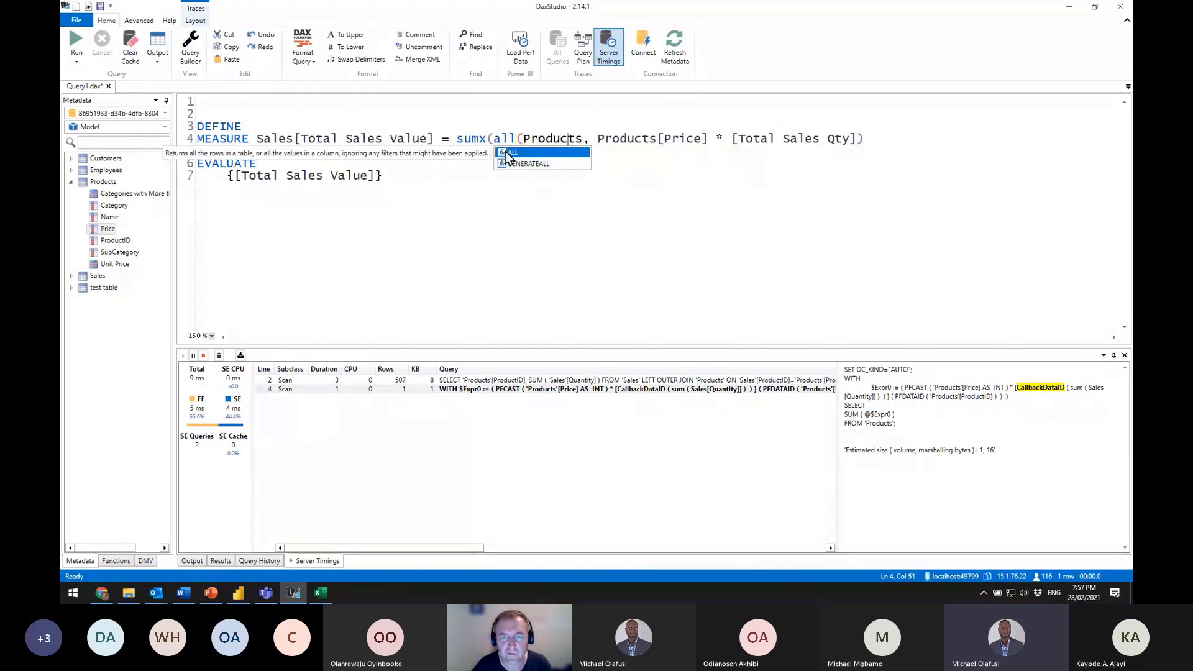
type("[Produc")
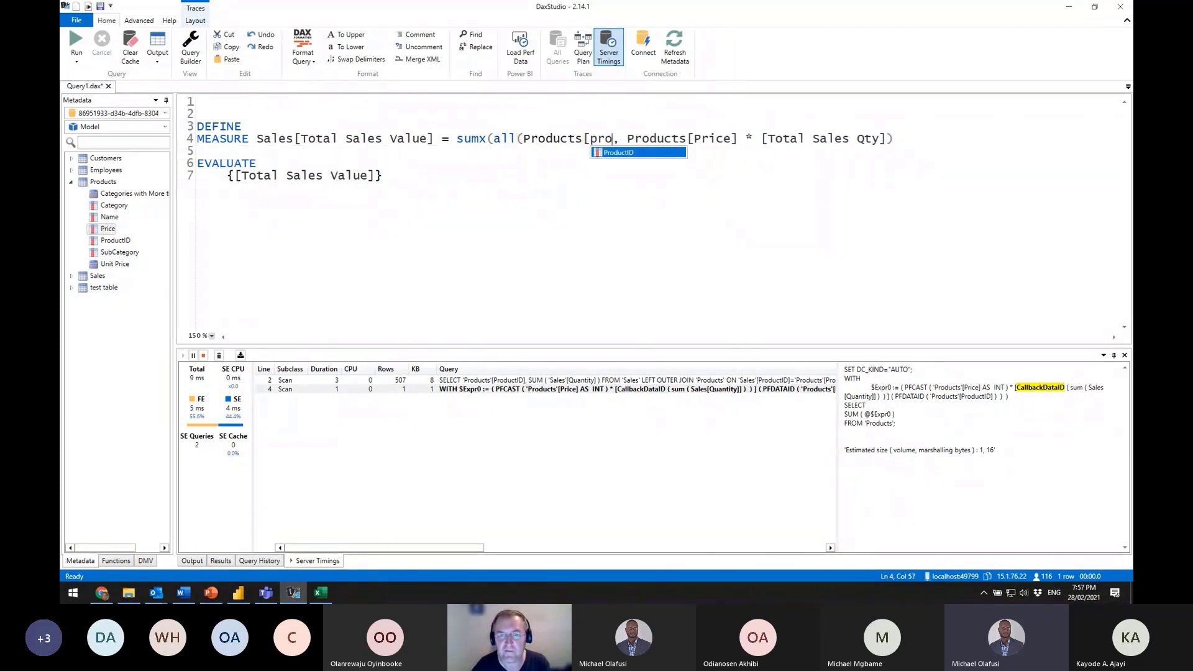
key("BackSpace")
key("BackSpace")
key("BackSpace")
key("BackSpace")
key("BackSpace")
key("BackSpace")
type("Price]")
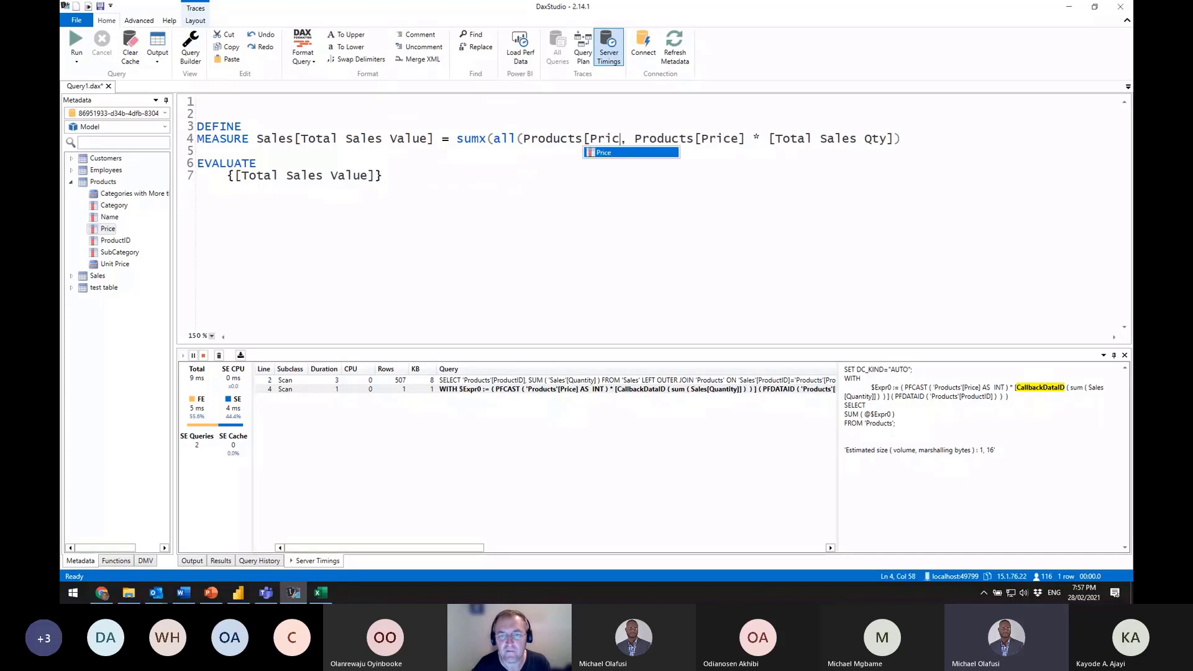
type(")")
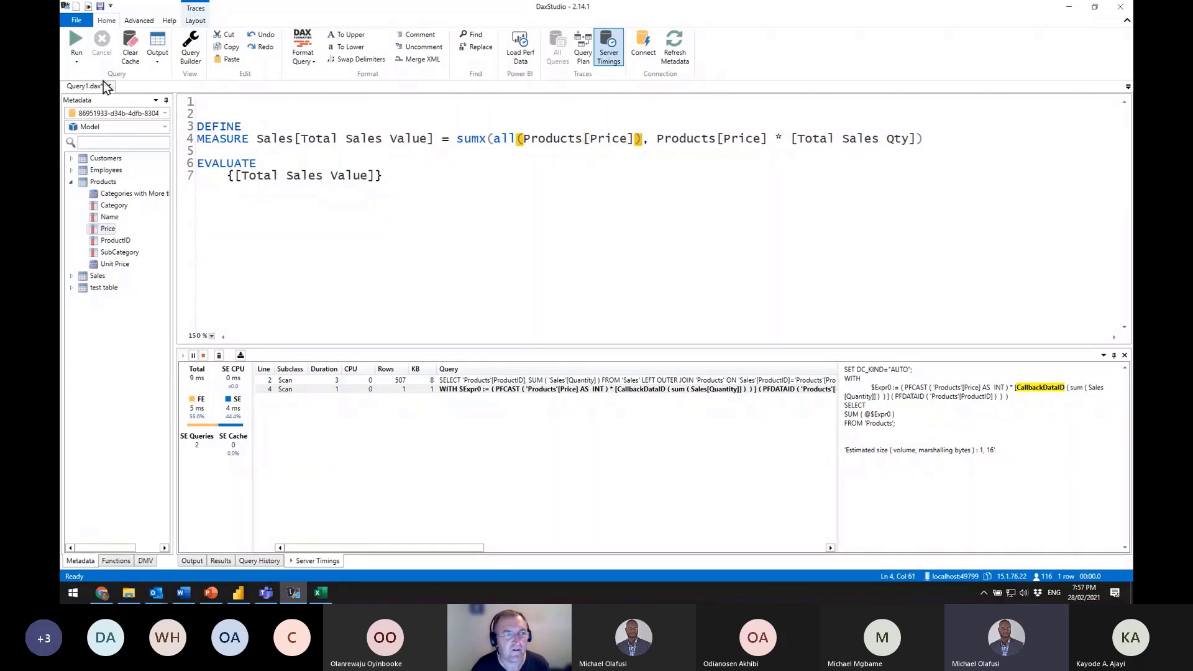
Clear the cache and rerun the query with the all(Products[Price]) version, checking the server timings and the scan's query text
left_click(132, 47)
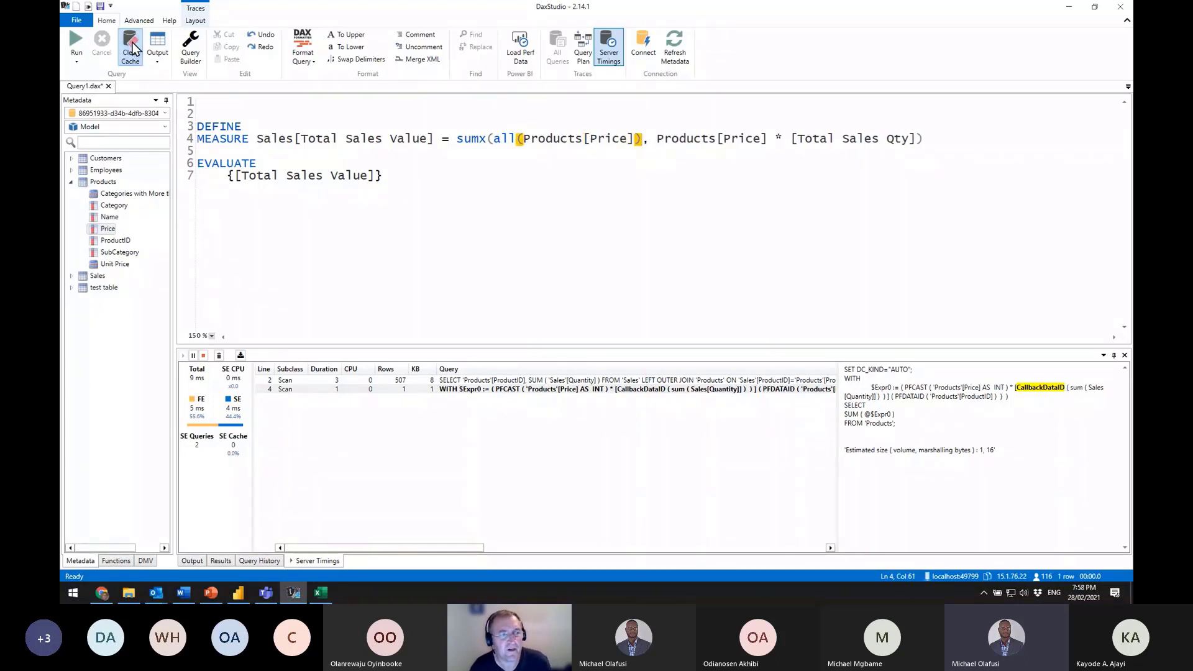
left_click(77, 38)
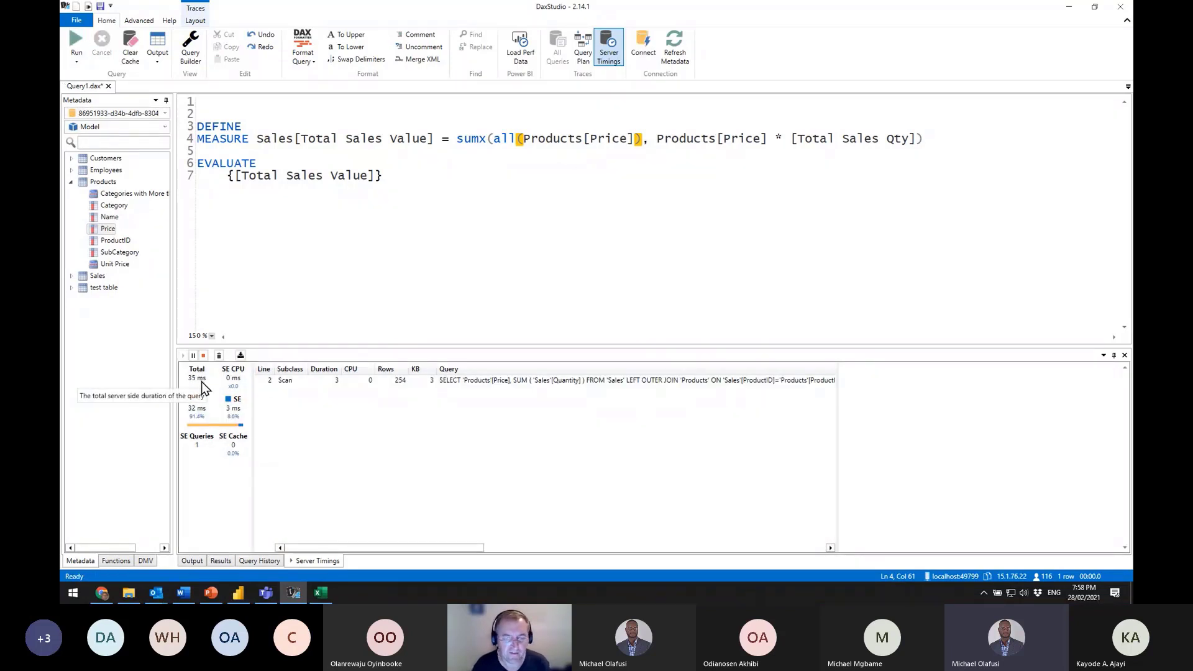
left_click(413, 382)
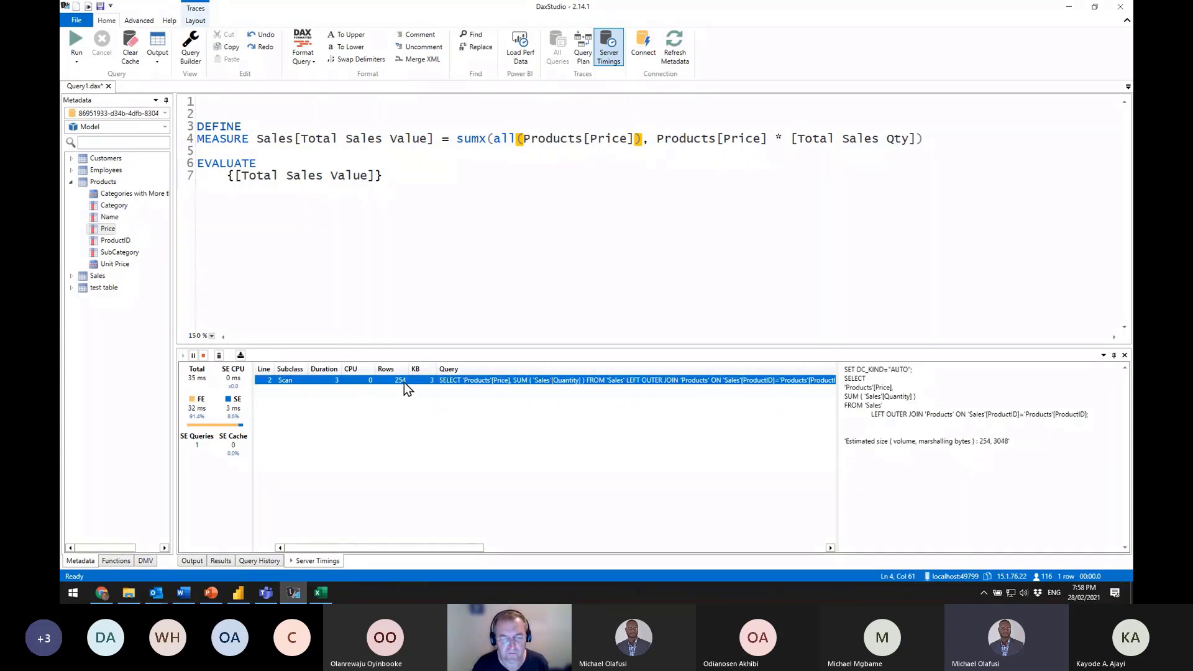
Copy the optimised SUMX expression and, in Power BI Desktop, commit it as the Total Sales Value formula in place of the existing expression
left_click(832, 279)
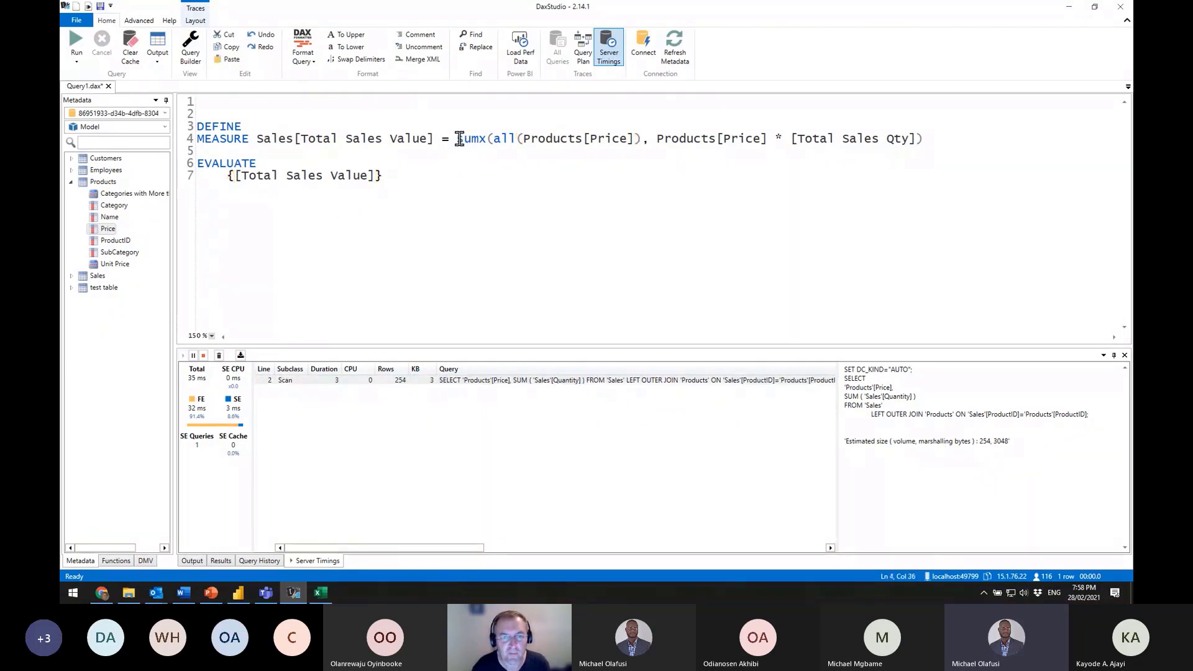
left_click_drag(459, 139, 921, 144)
key("ctrl+c")
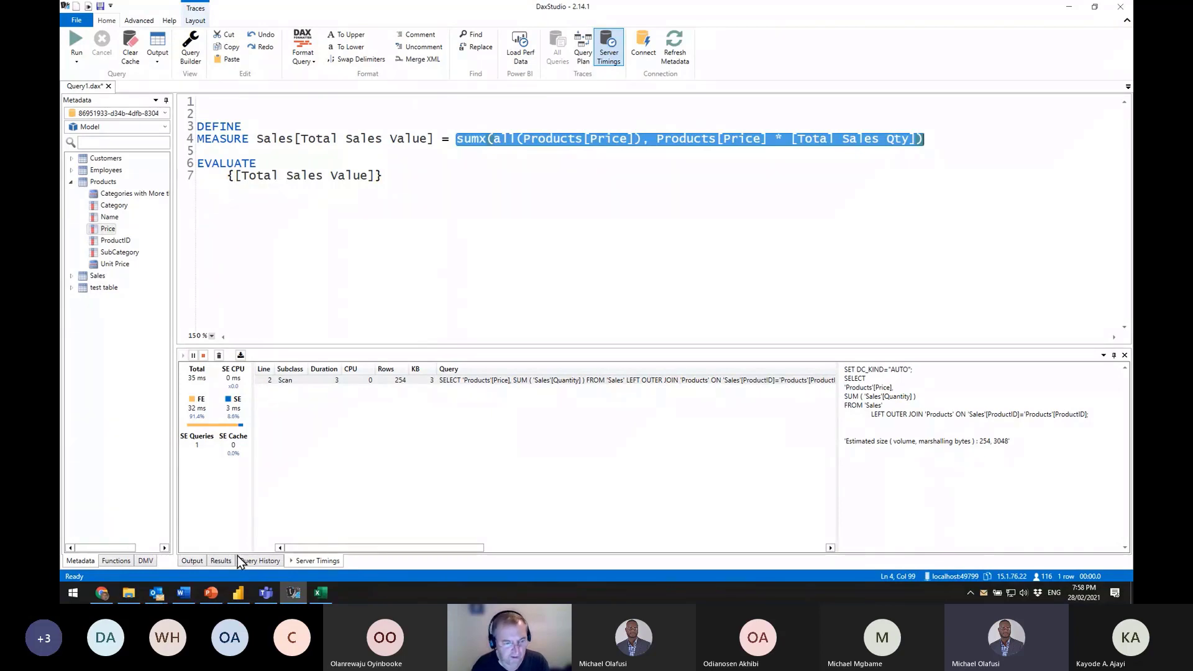
left_click(240, 592)
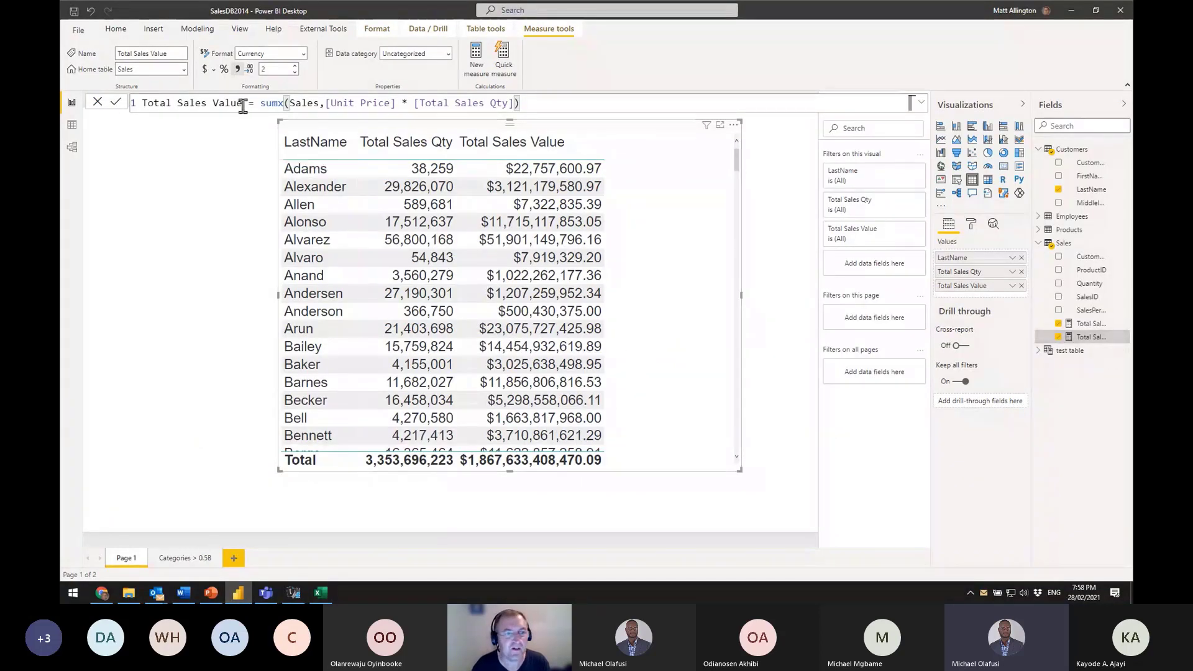
left_click_drag(260, 103, 567, 105)
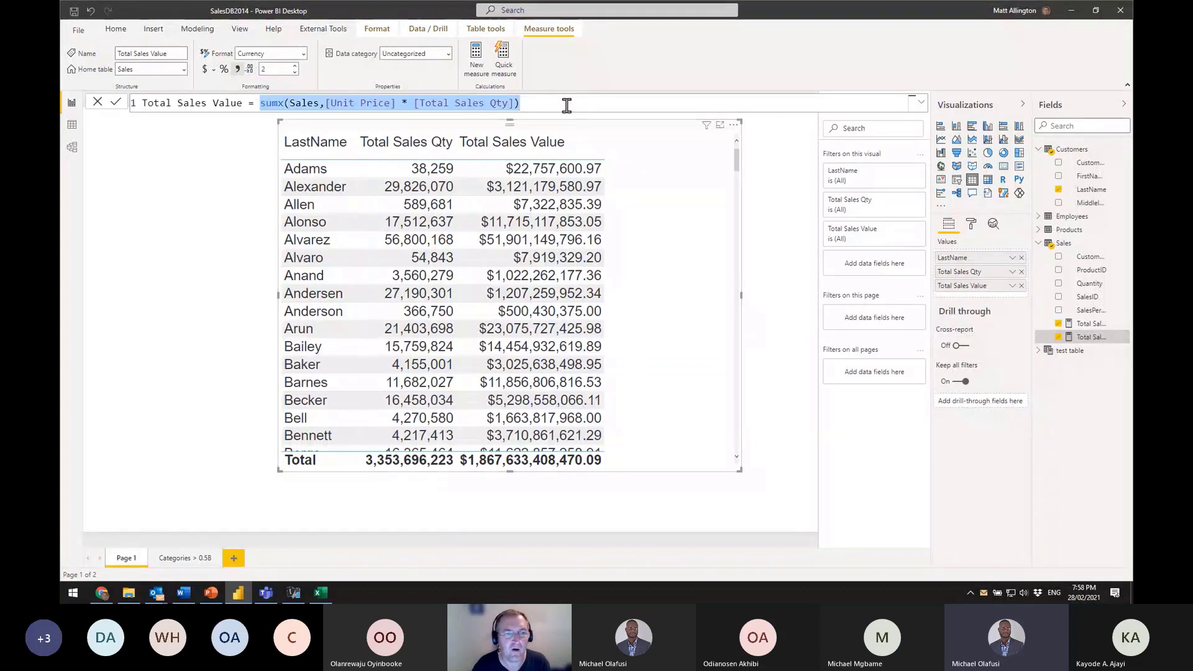
key("ctrl+v")
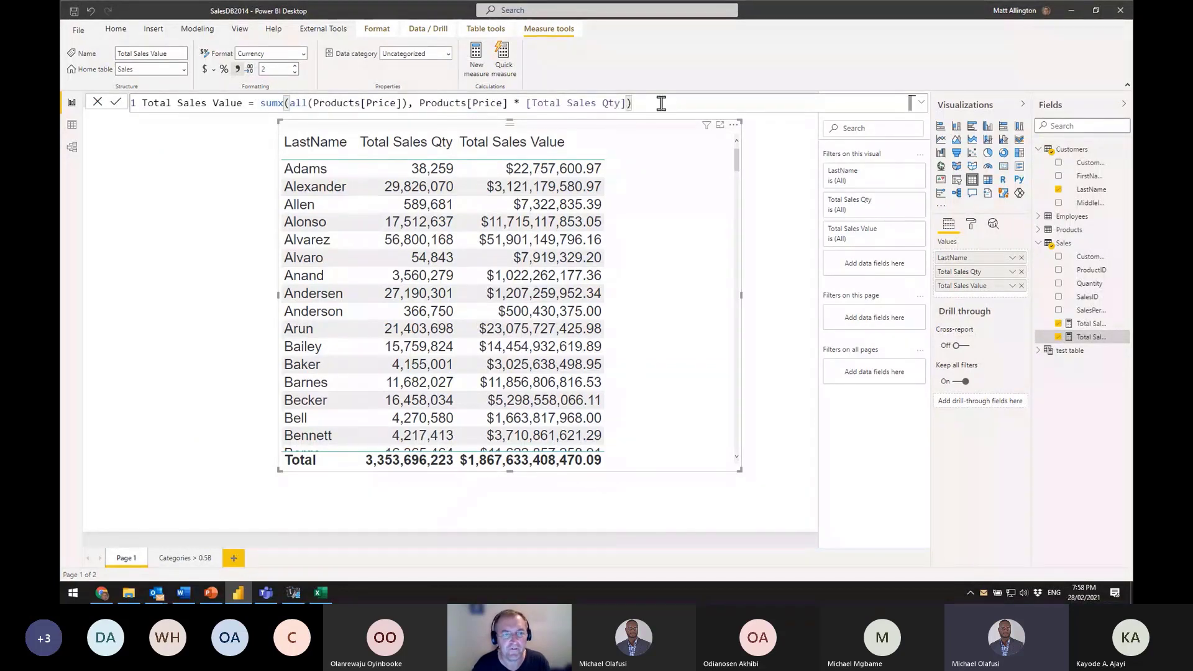
left_click(116, 103)
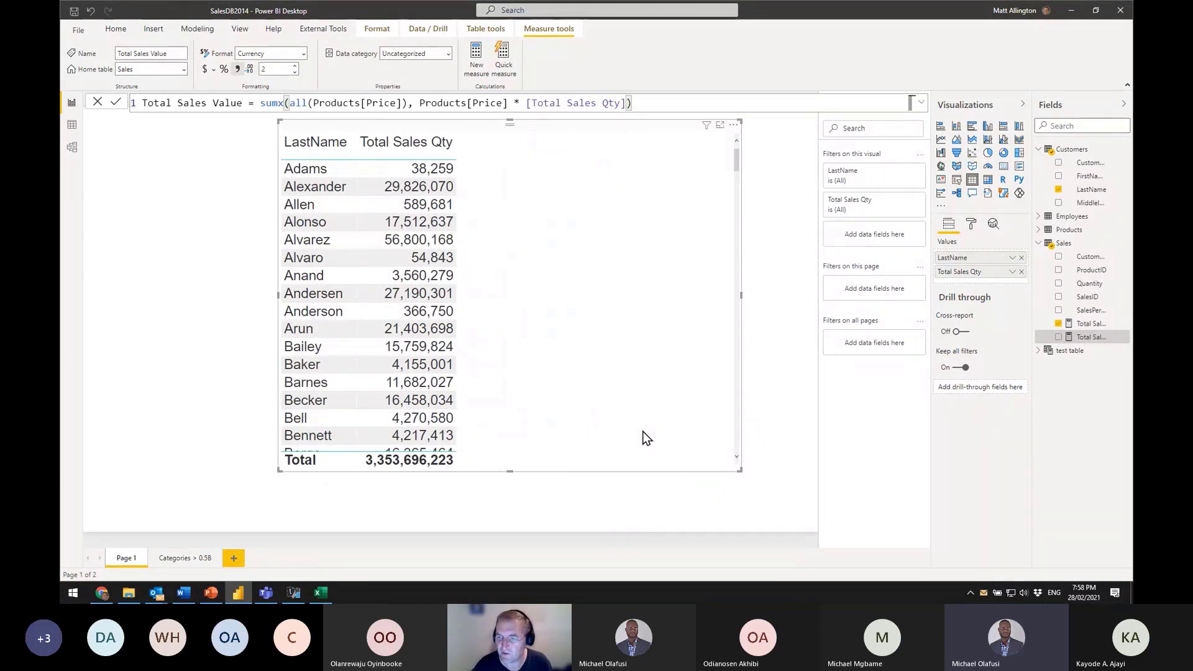
Add Total Sales Value back to the table visual and switch to the PowerPoint presentation
left_click(1059, 337)
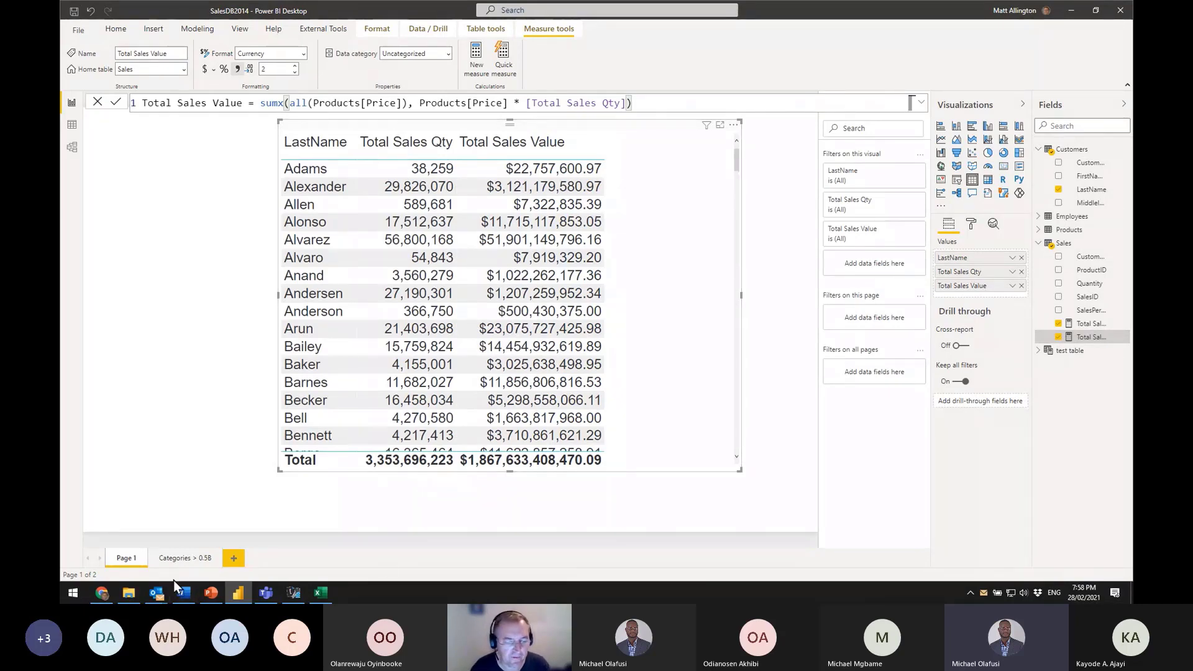
left_click(212, 593)
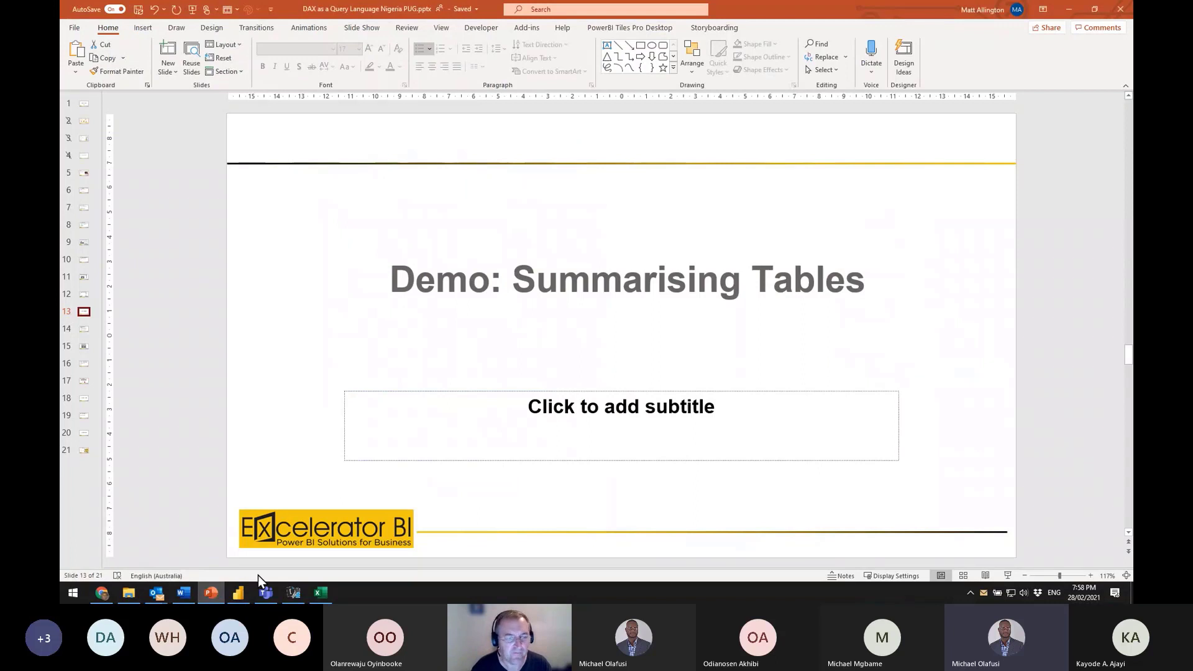
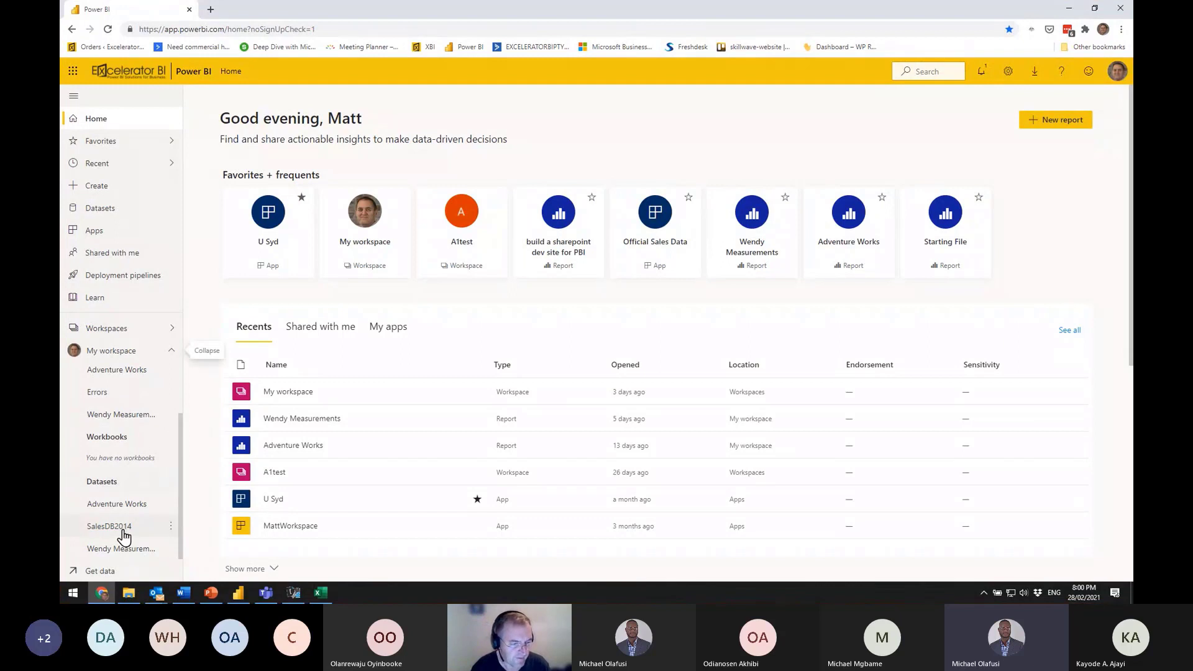
Download an Analyze in Excel workbook for the SalesDB2014 dataset in My workspace
left_click(168, 530)
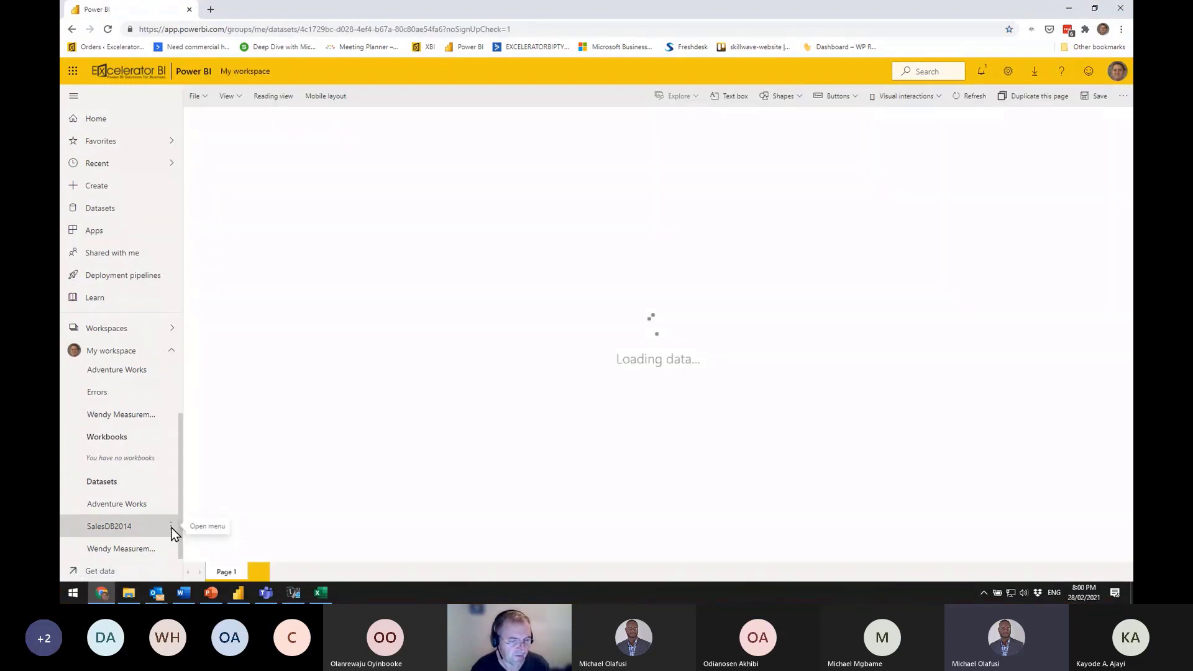
left_click(170, 526)
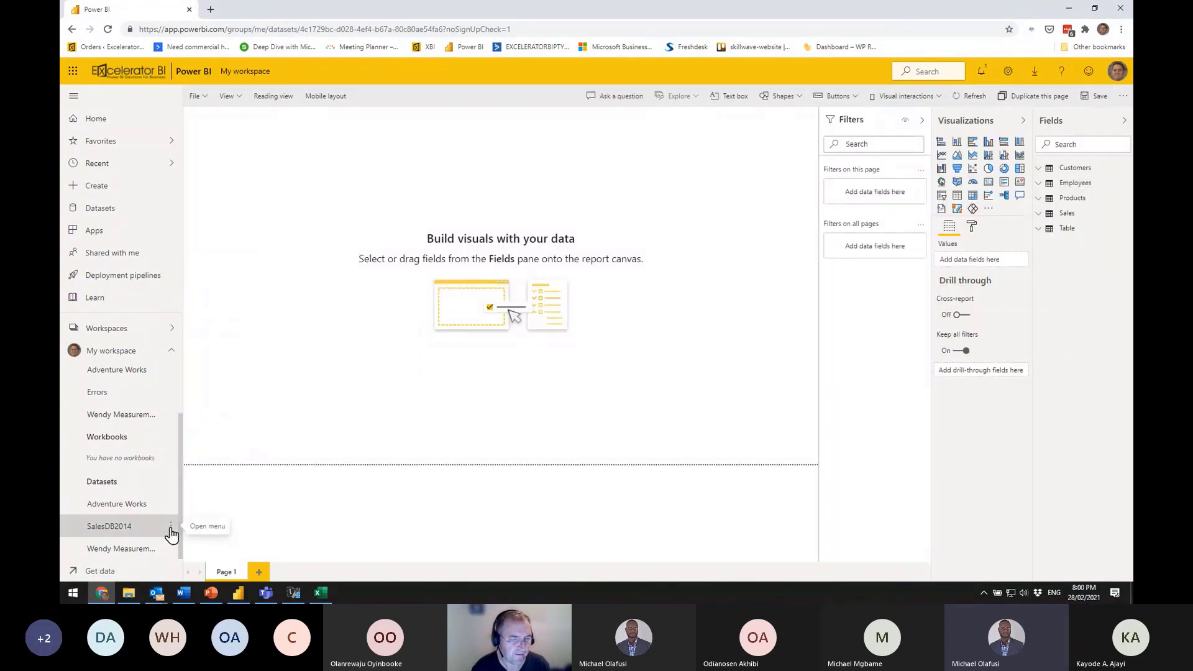
left_click(171, 526)
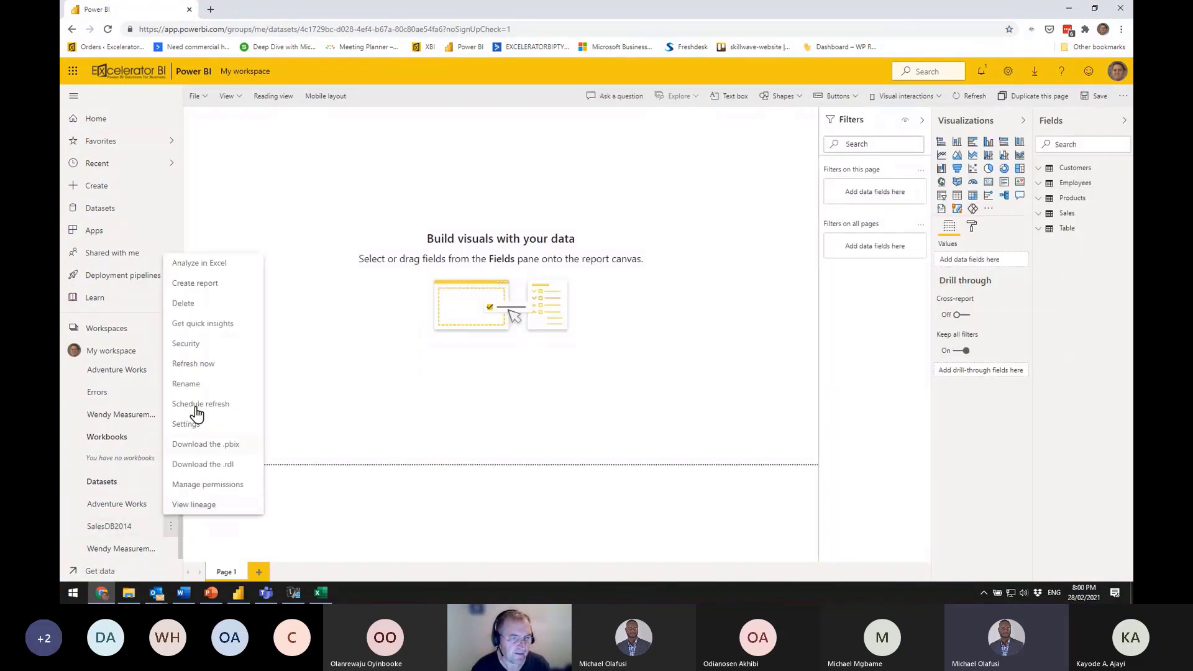
left_click(207, 271)
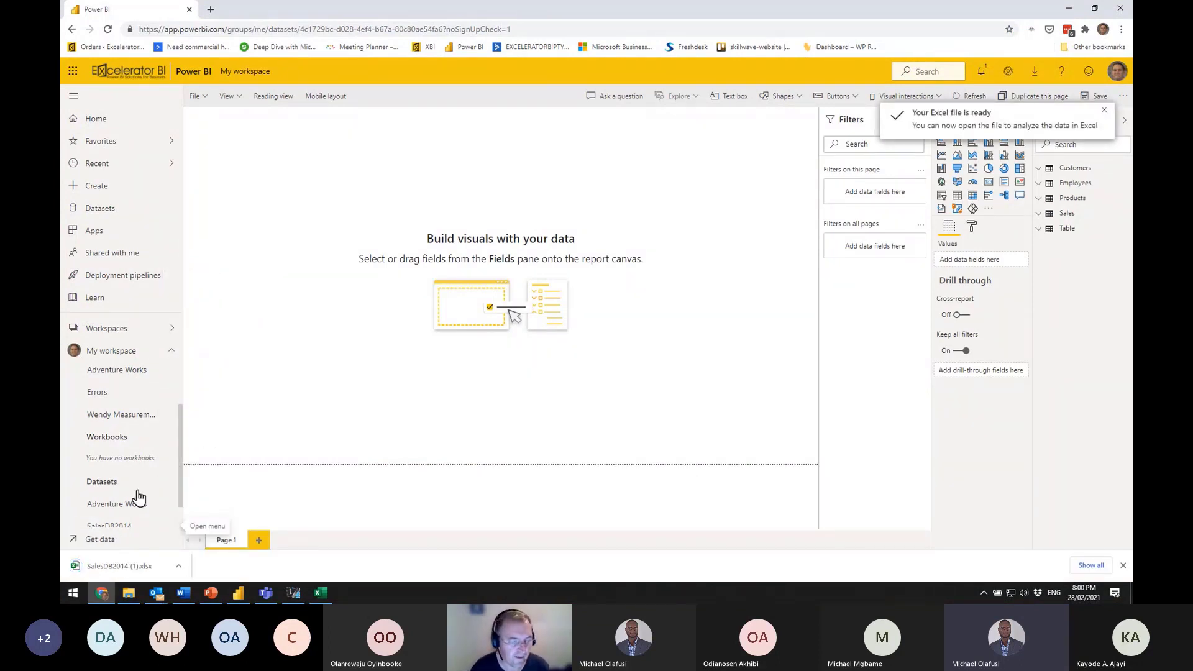
Open the downloaded SalesDB2014 (1).xlsx in Excel, allowing editing and external data connections
left_click(113, 566)
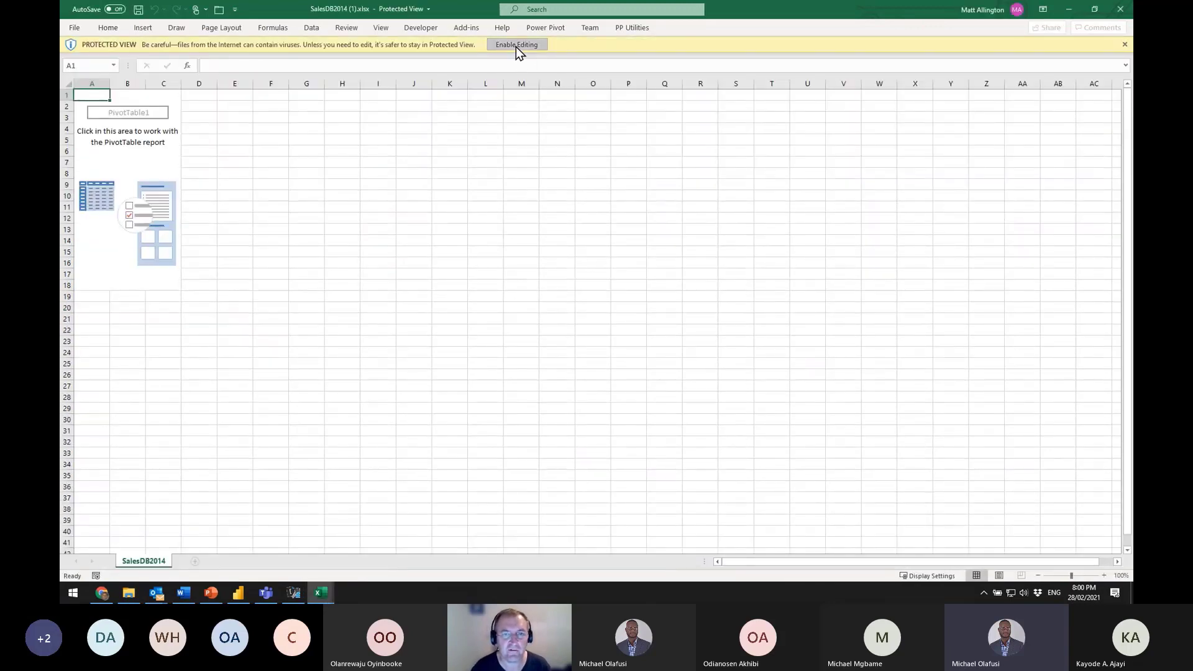
left_click(516, 44)
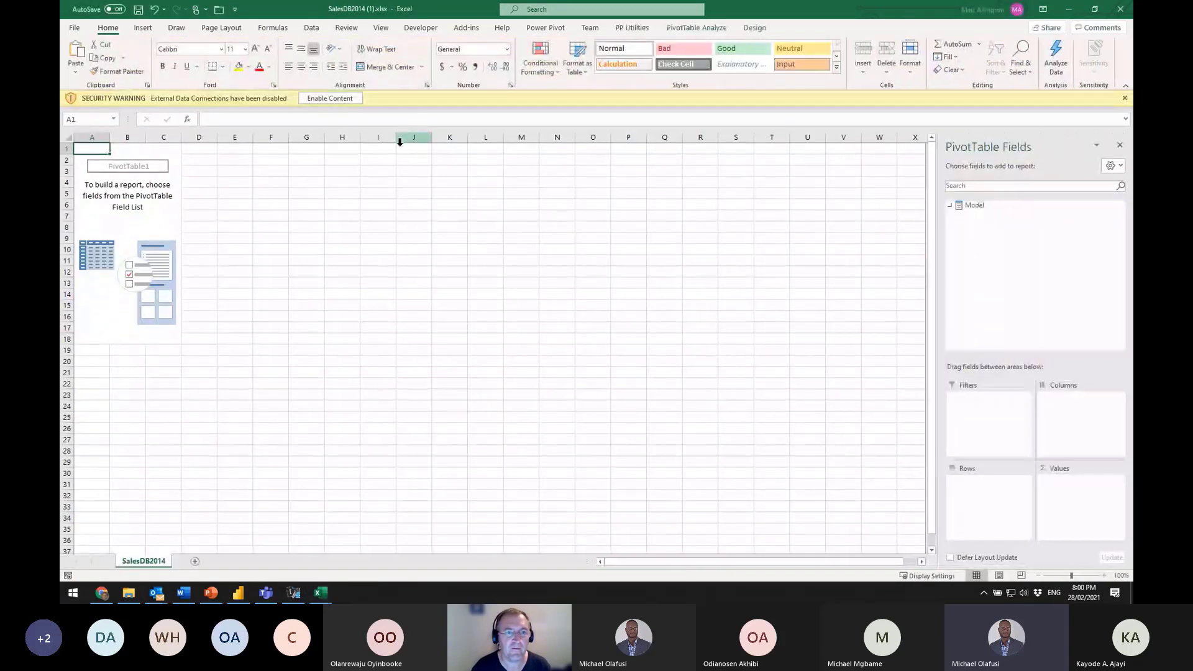
left_click(350, 98)
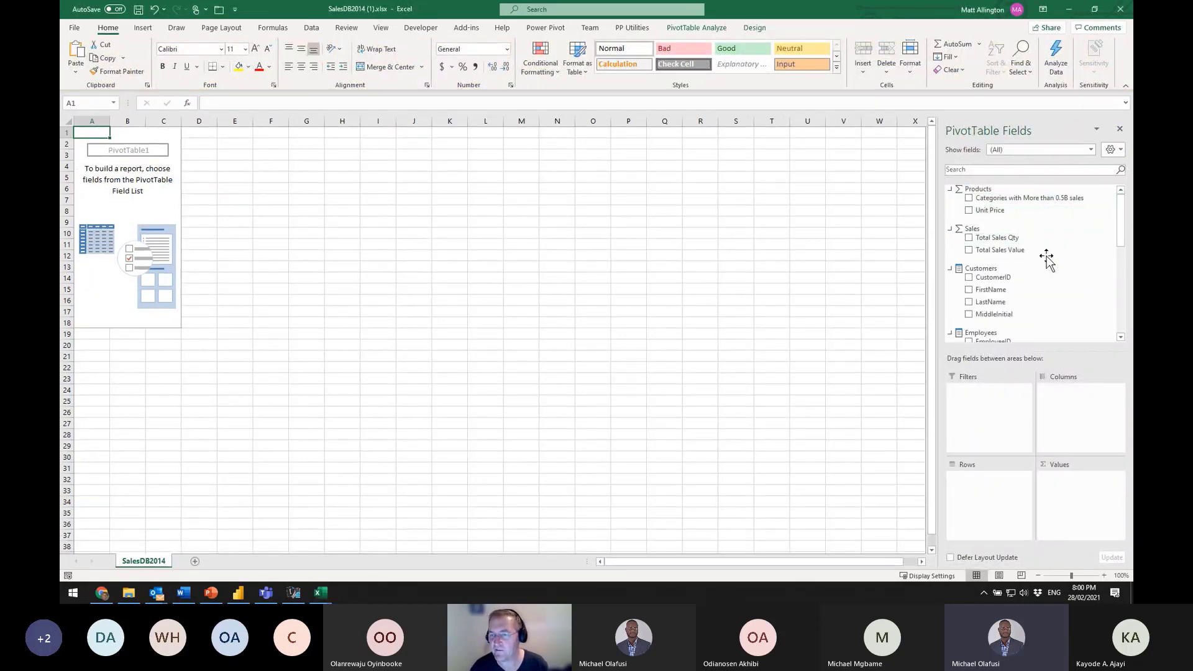
Build the PivotTable with the Customers table's LastName field in the rows and the Total Sales Qty measure in the values
mouse_move(1118, 227)
left_mouse_down()
mouse_move(1113, 281)
mouse_move(1129, 317)
mouse_move(1128, 198)
mouse_move(1132, 242)
left_mouse_up()
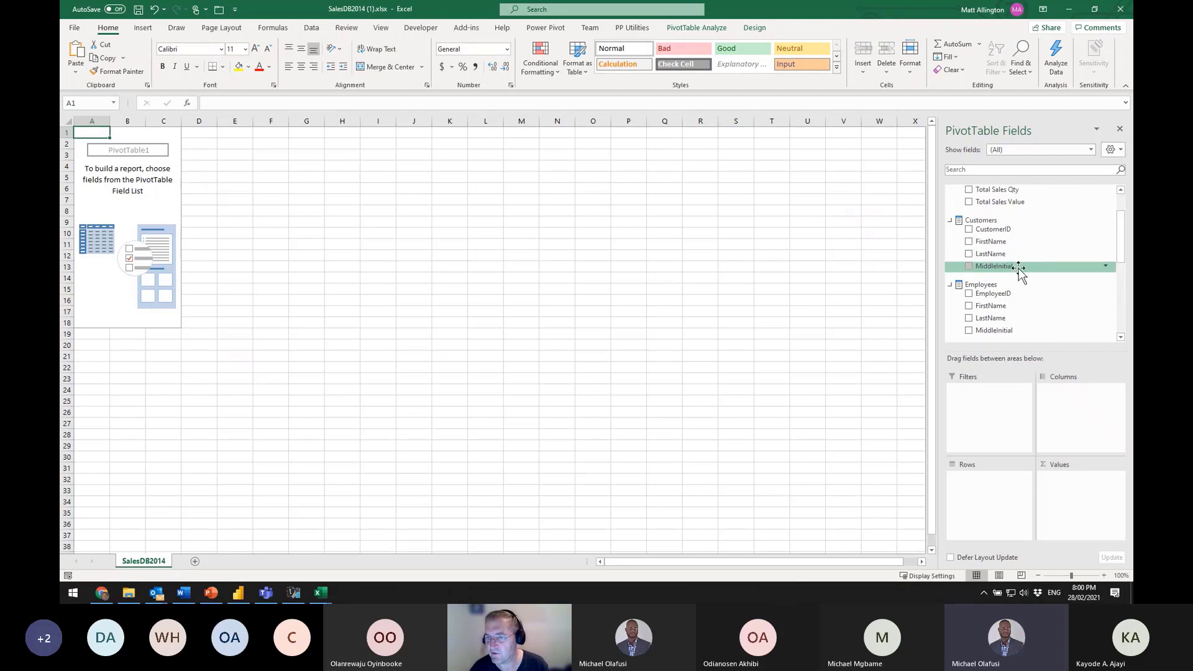
scroll(1015, 281, "up", 1)
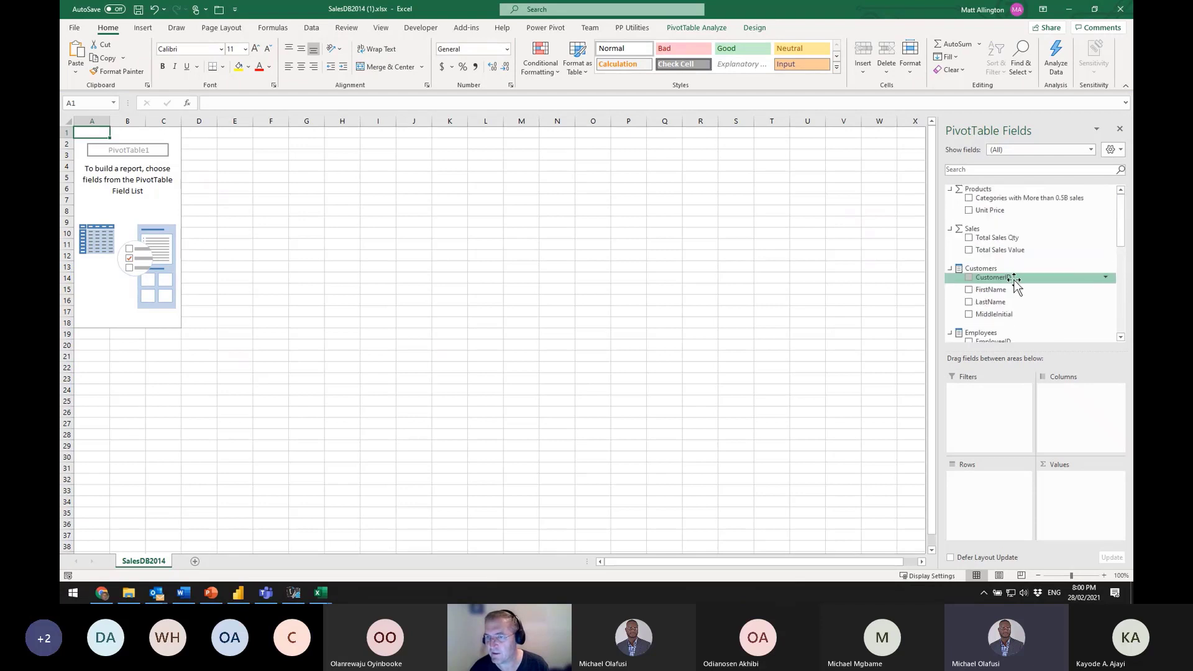
left_click_drag(991, 302, 983, 513)
left_click_drag(994, 238, 1085, 498)
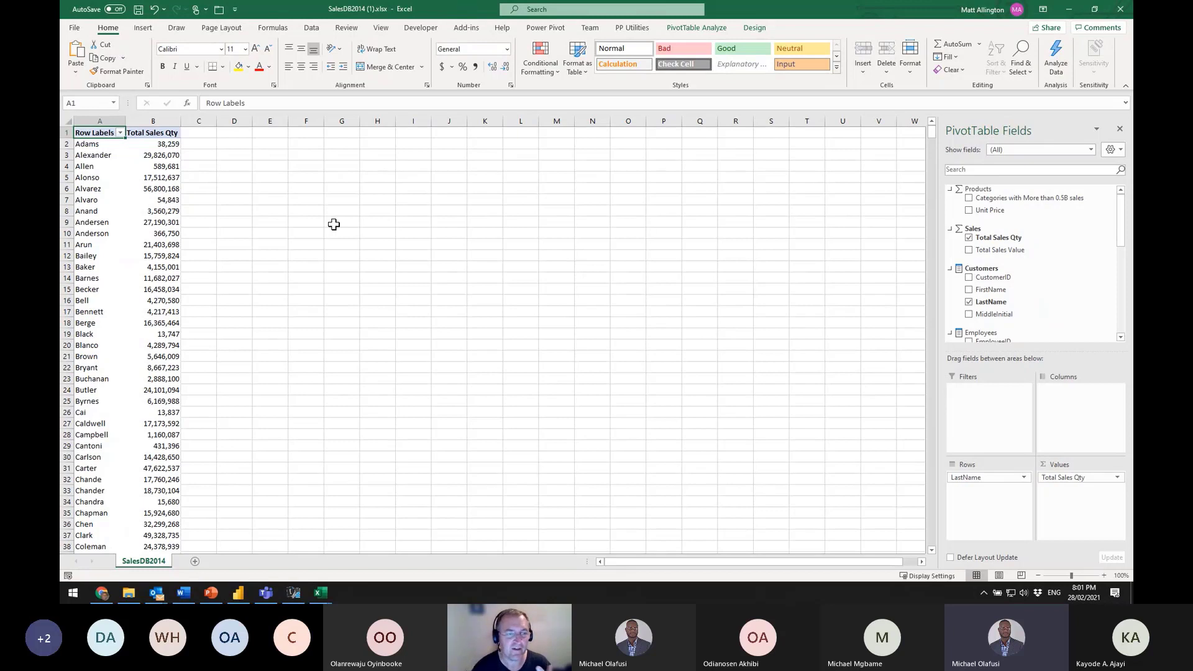
Remove LastName from the PivotTable rows and drill through the Total Sales Qty total to its detail rows on a new sheet
mouse_move(174, 194)
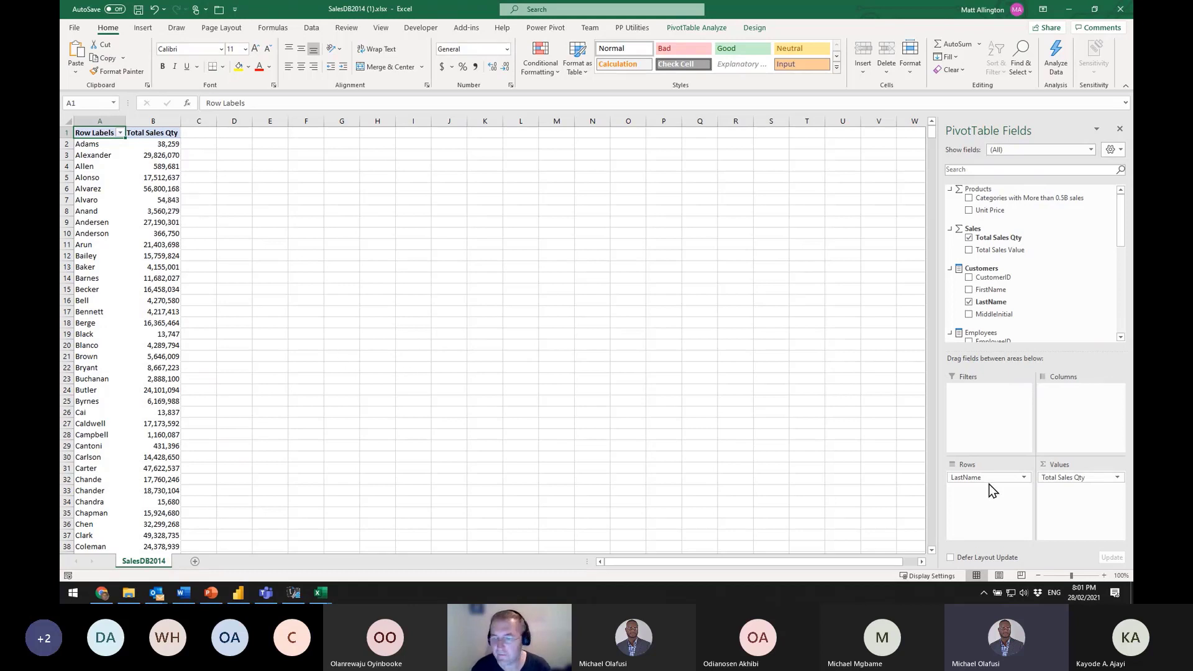
left_click_drag(1005, 478, 627, 334)
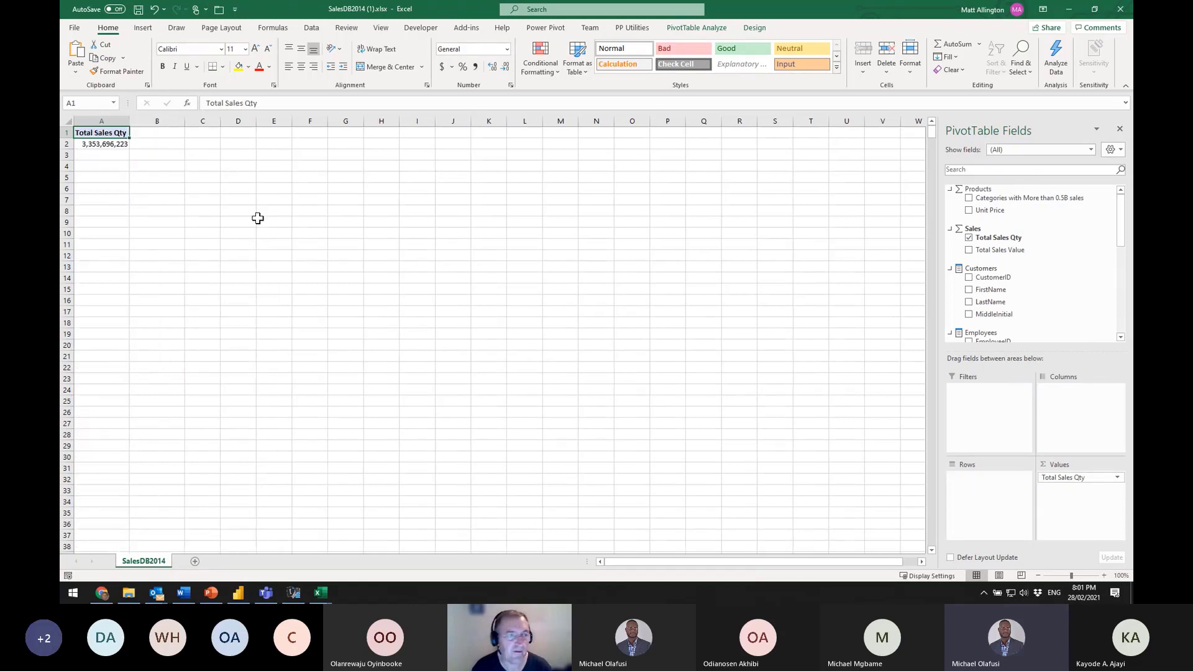
left_click(112, 147)
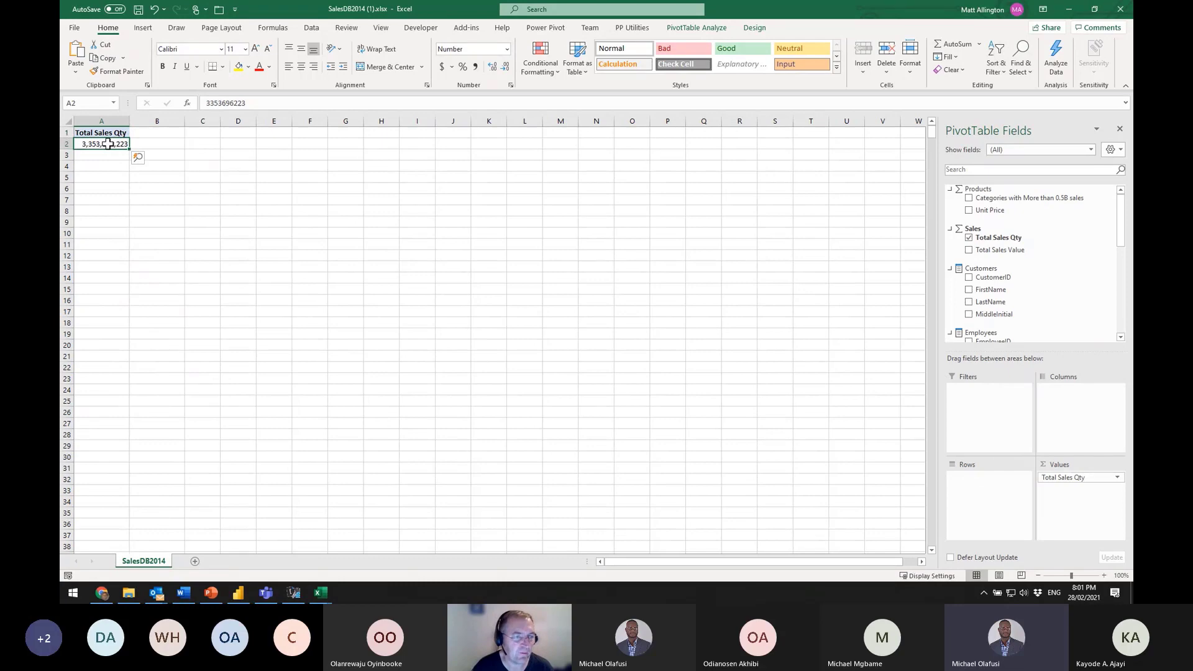
double_click(109, 144)
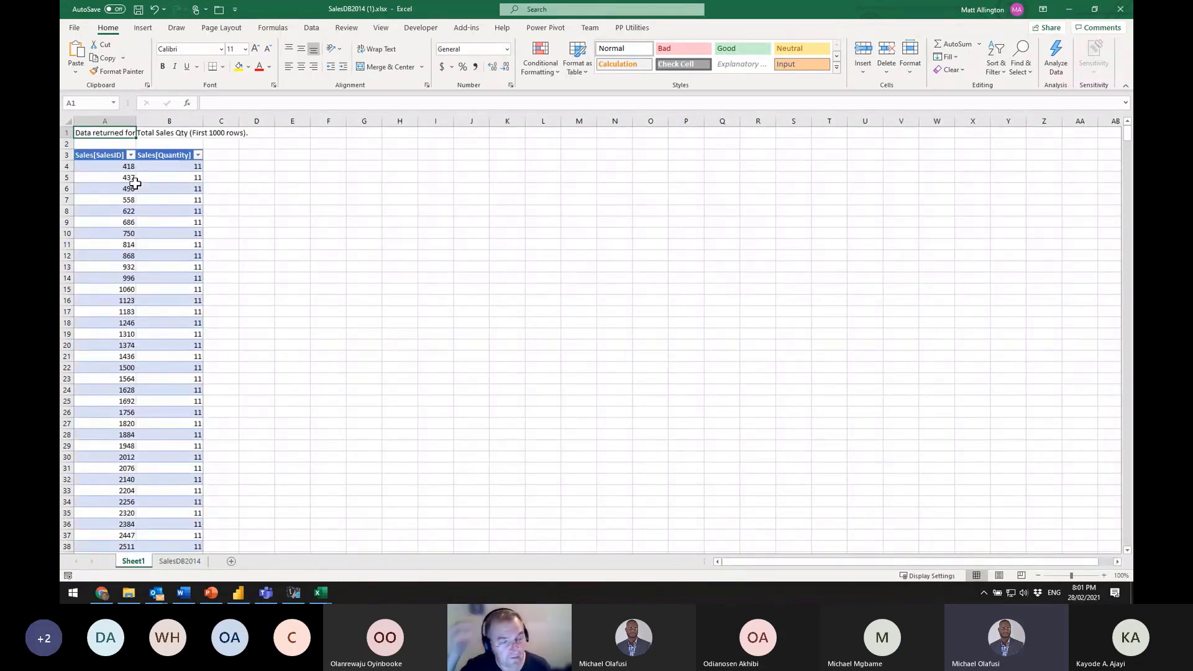
Examine the drill-through table's SalesID and Quantity columns and its heading, and look back at the PivotTable on the SalesDB2014 sheet
left_click(134, 181)
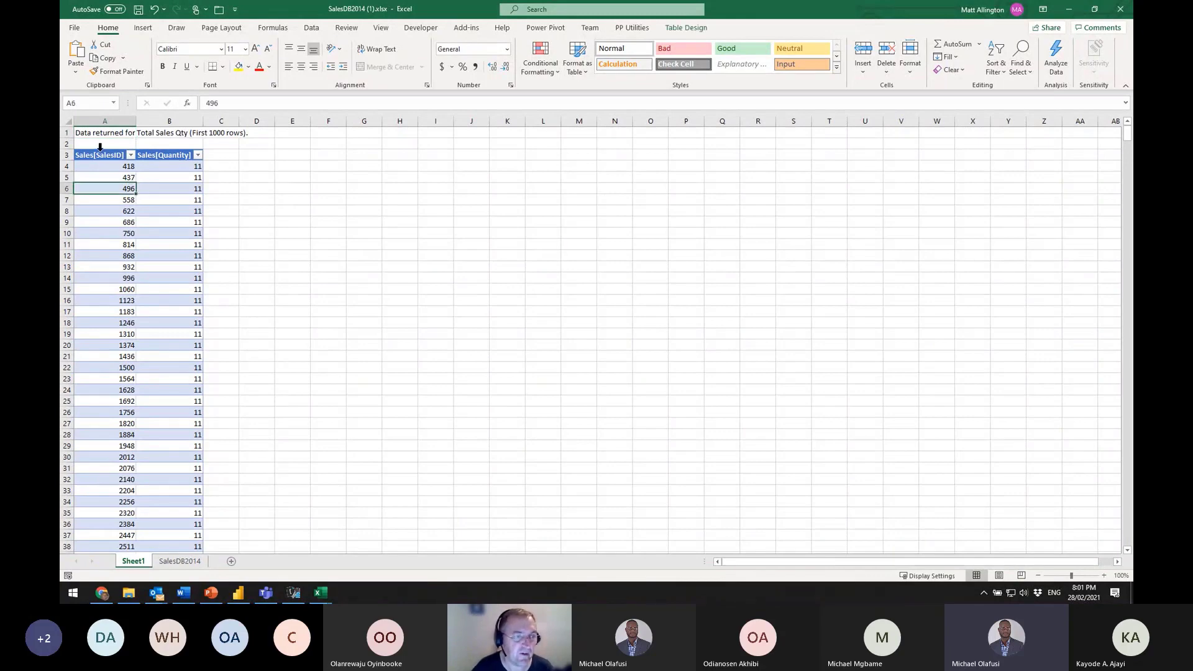
left_click_drag(106, 165, 162, 214)
key("ctrl+q")
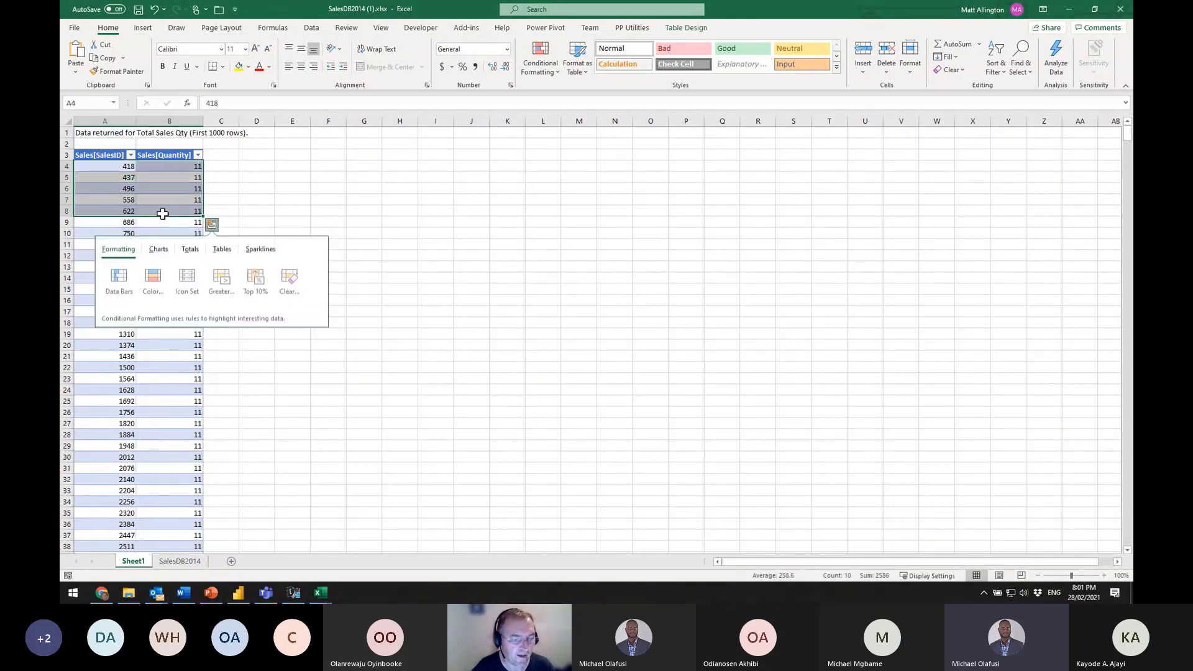
left_click(178, 199)
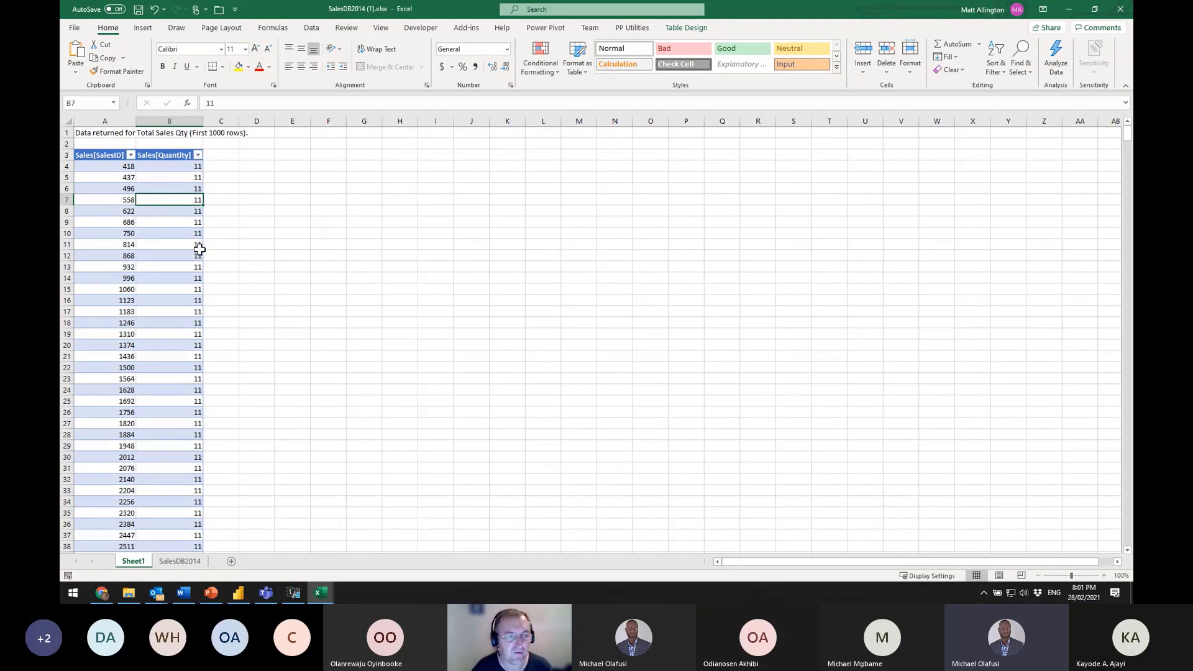
left_click_drag(107, 155, 215, 255)
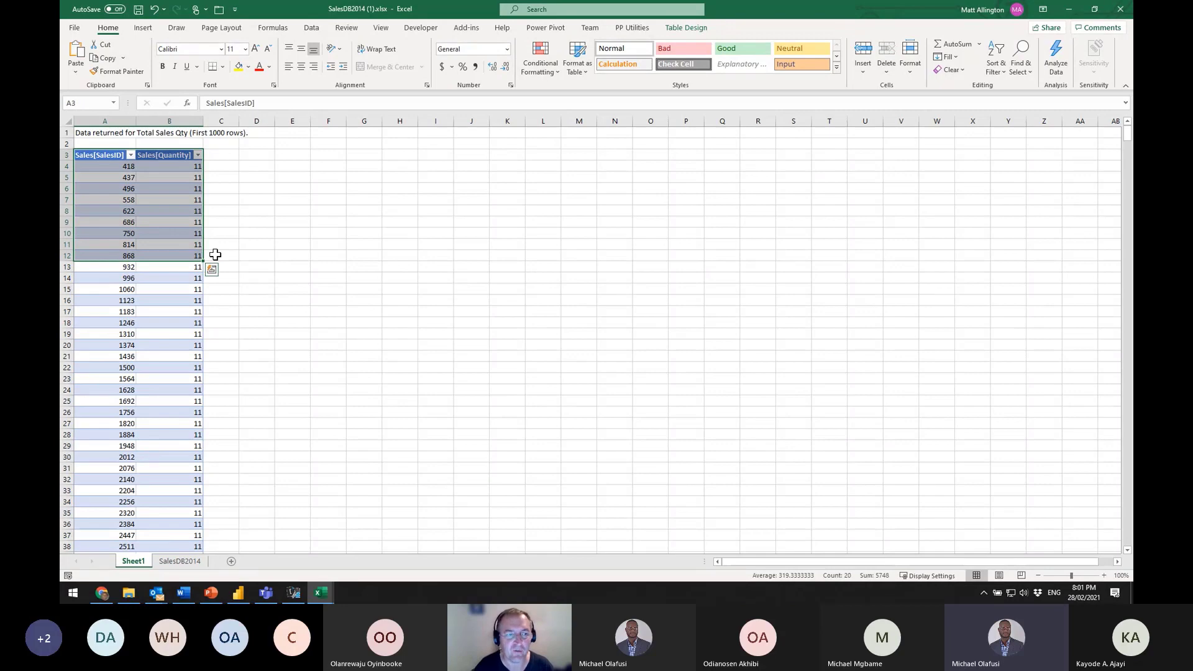
left_click(109, 132)
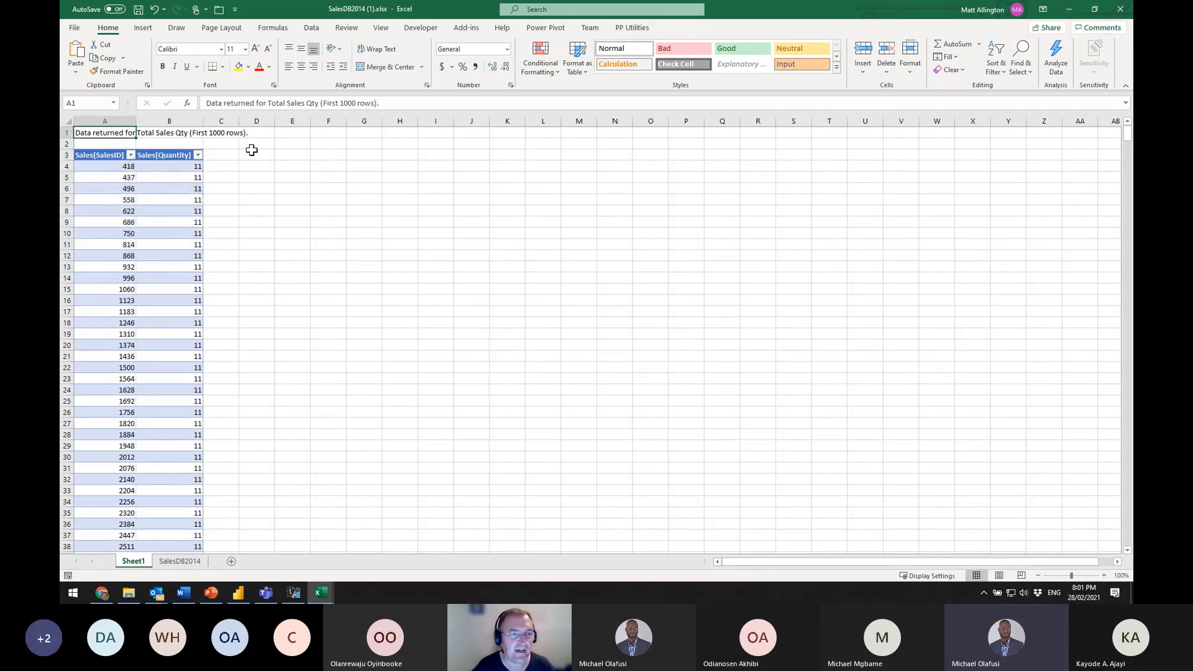
left_click(149, 187)
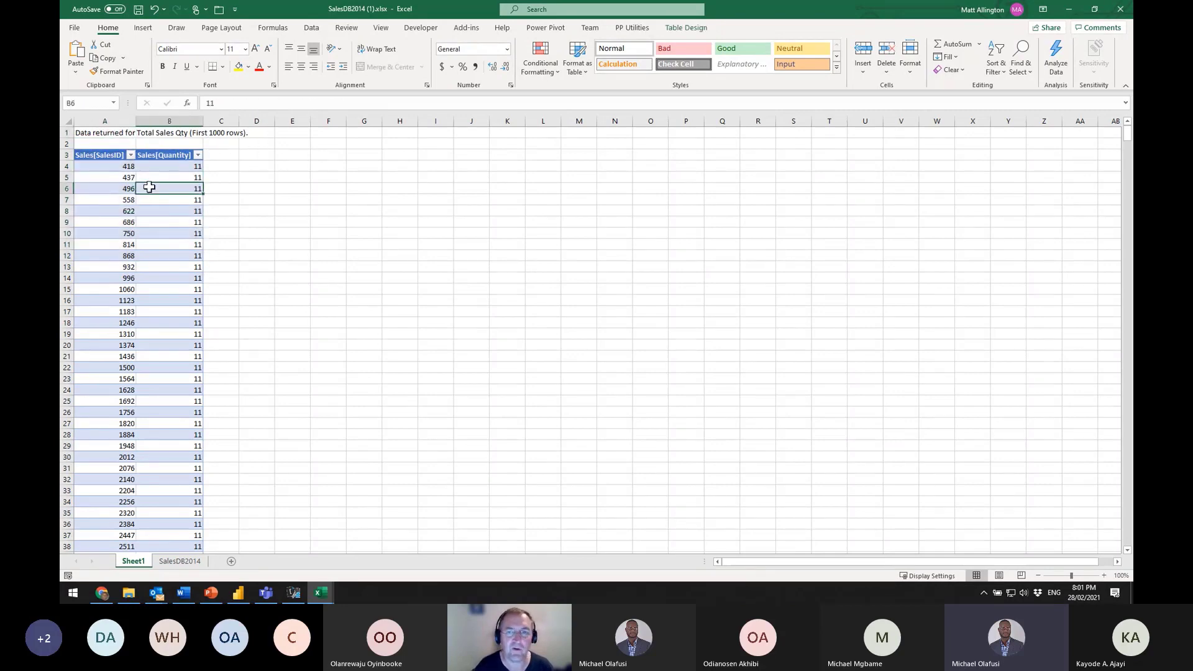
left_click(184, 562)
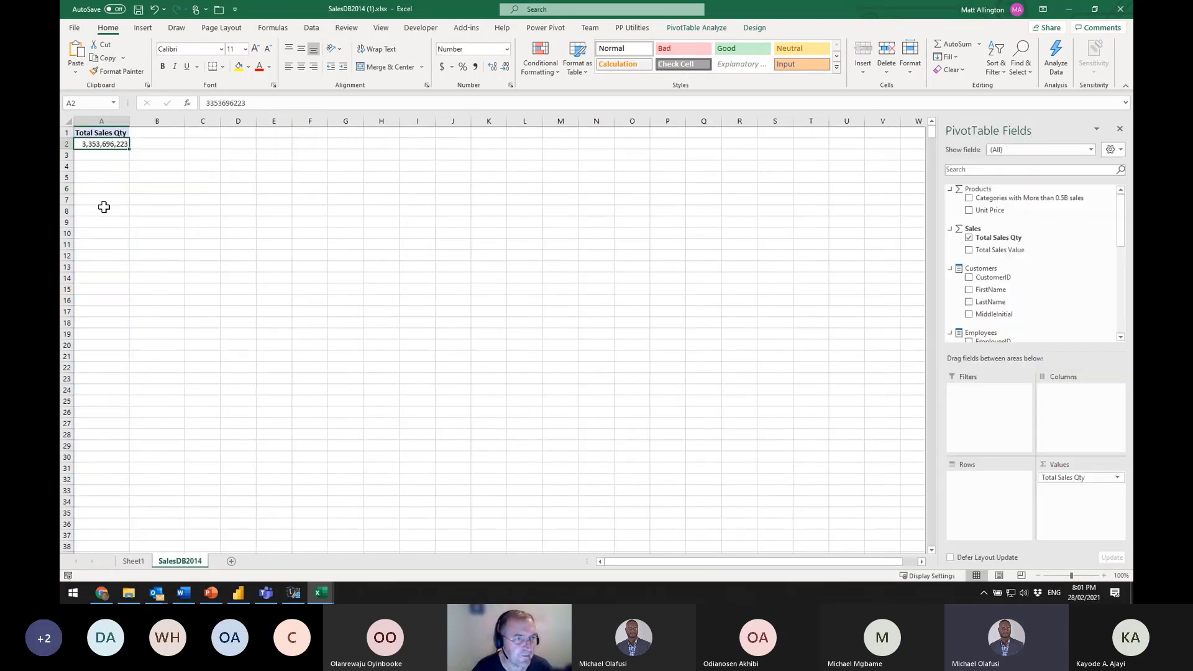
Open the query behind the drill-through table on Sheet1 for editing and select its whole command text
left_click(132, 561)
left_click(196, 200)
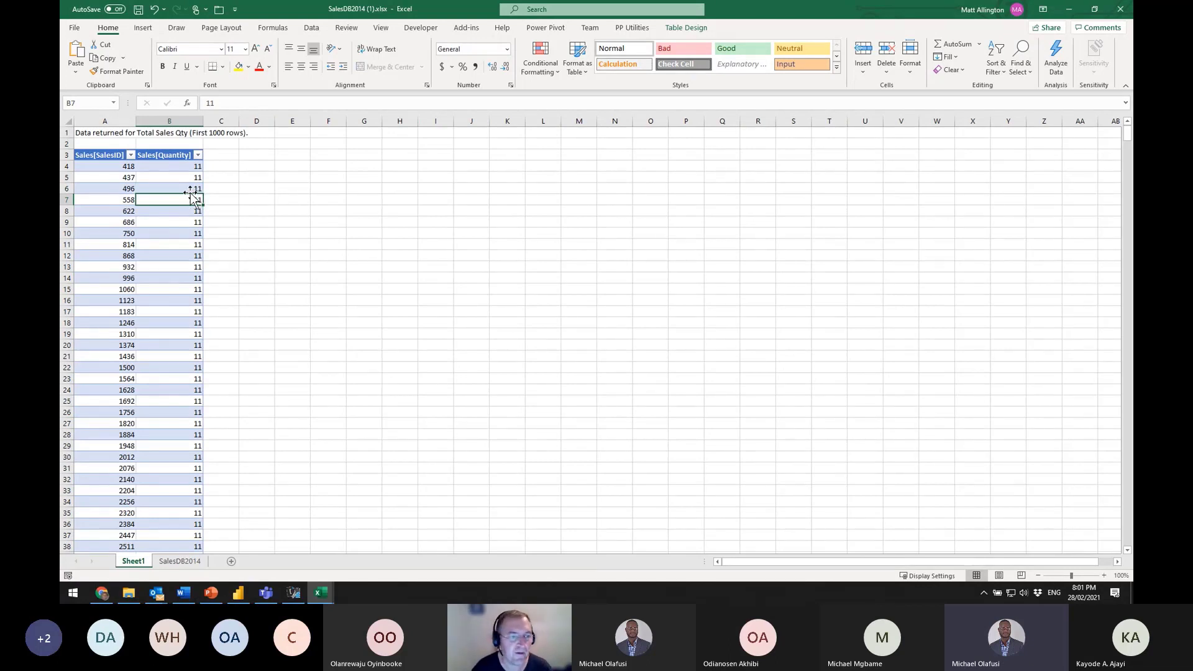
right_click(147, 203)
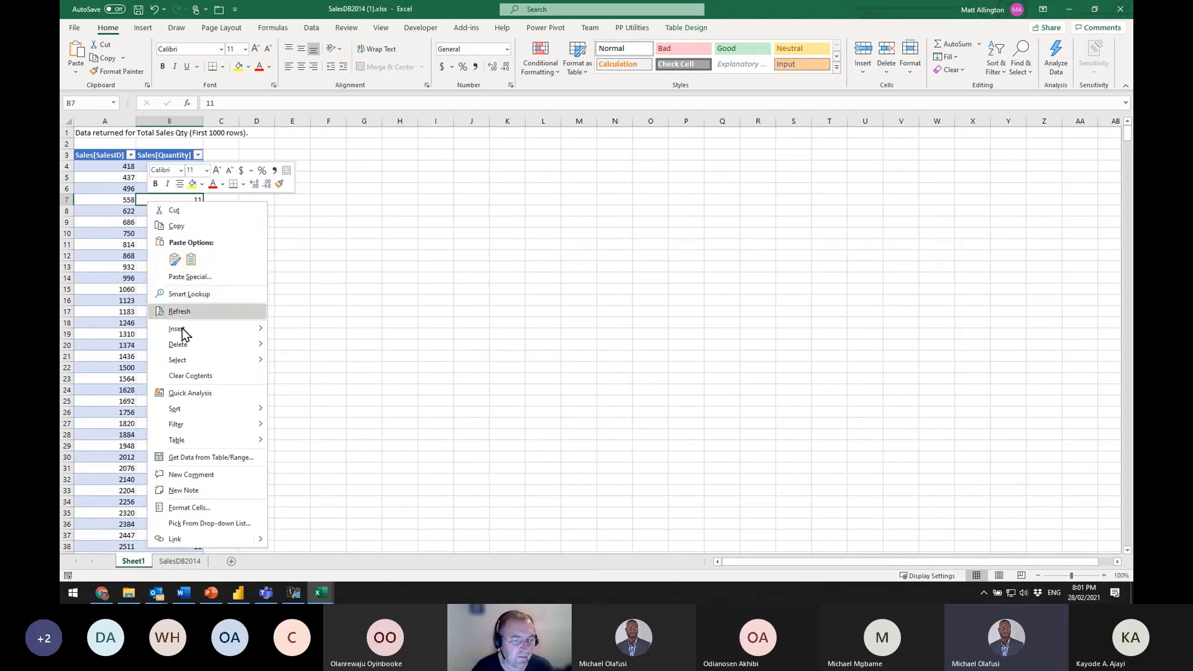
mouse_move(184, 443)
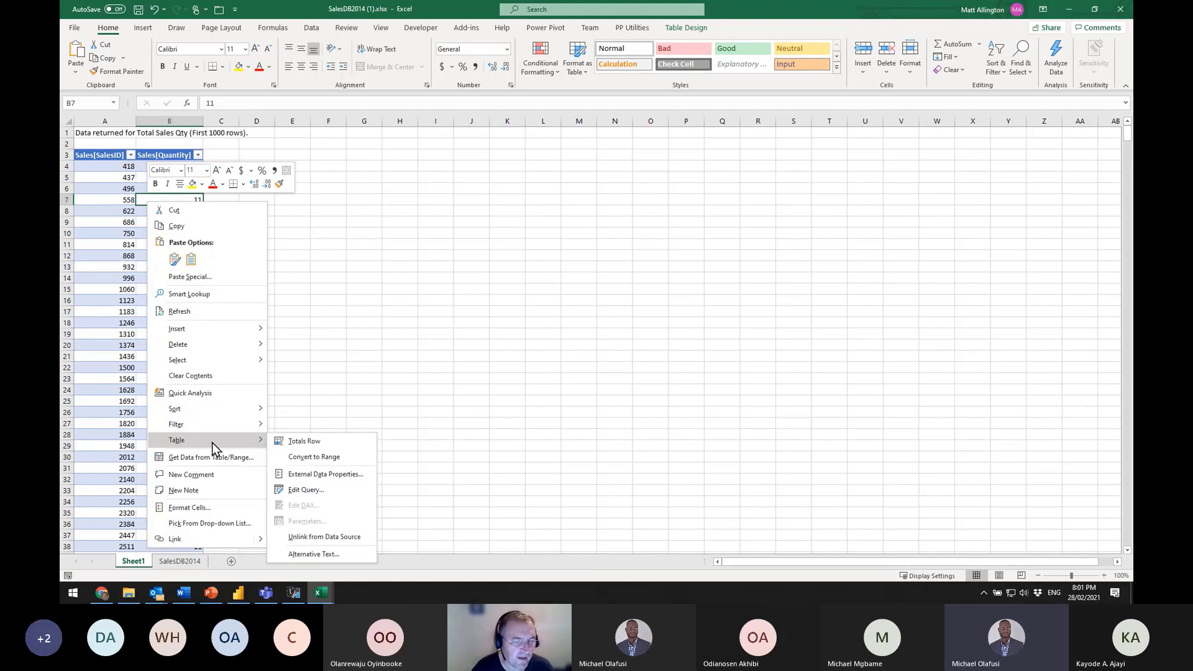
left_click(319, 489)
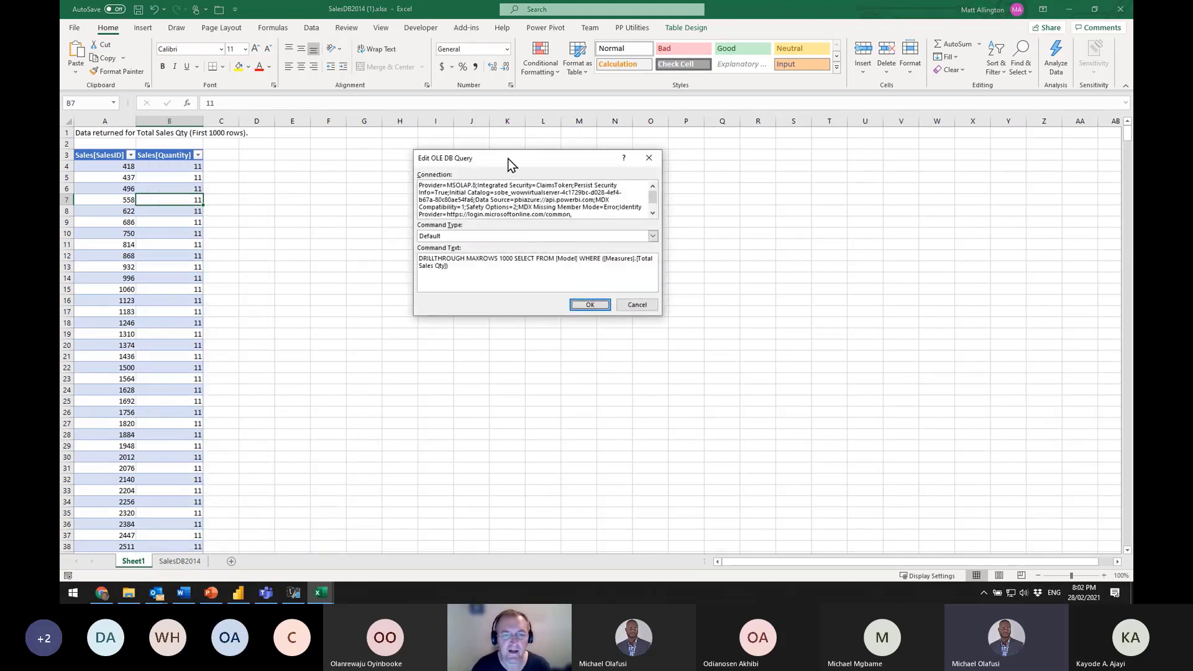
left_click_drag(511, 158, 475, 150)
left_click_drag(455, 272, 372, 233)
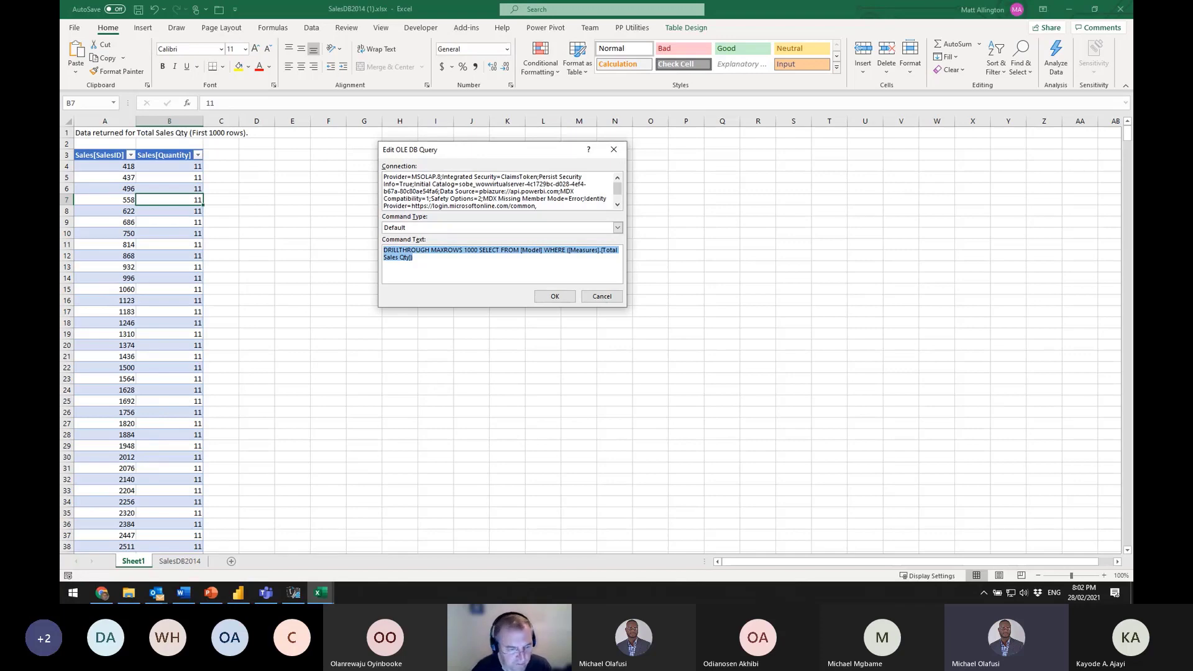
Switch to DAX Studio and delete the DEFINE MEASURE block for Total Sales Value from the query
left_click(293, 594)
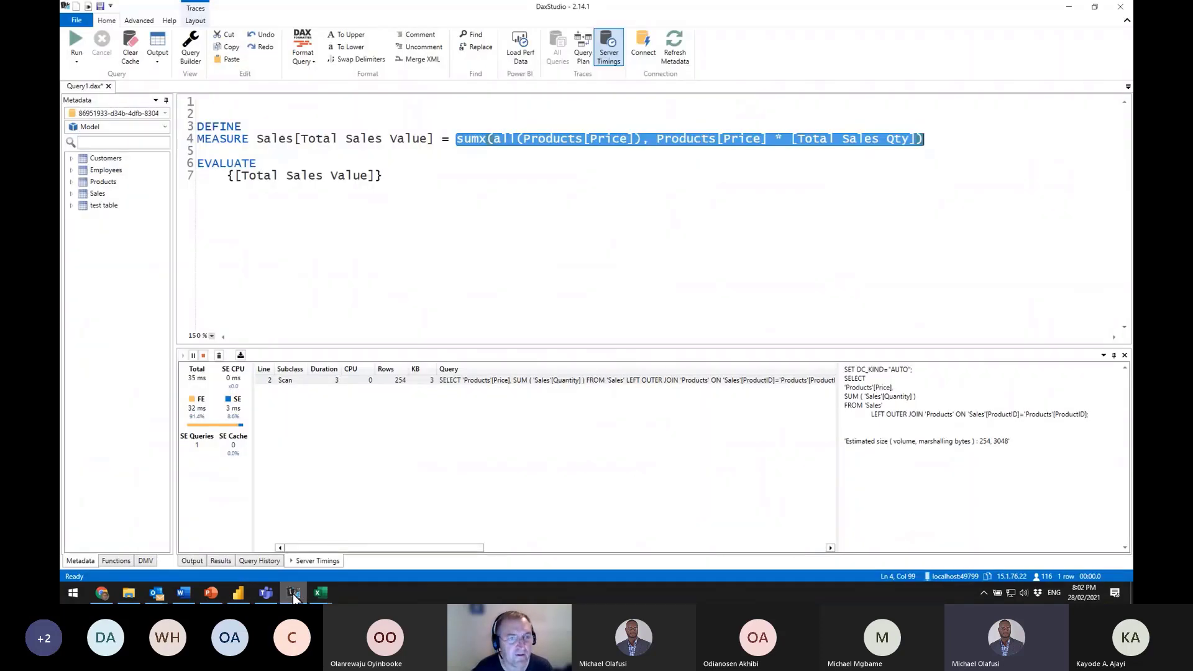
left_click(404, 198)
left_click_drag(429, 197, 197, 163)
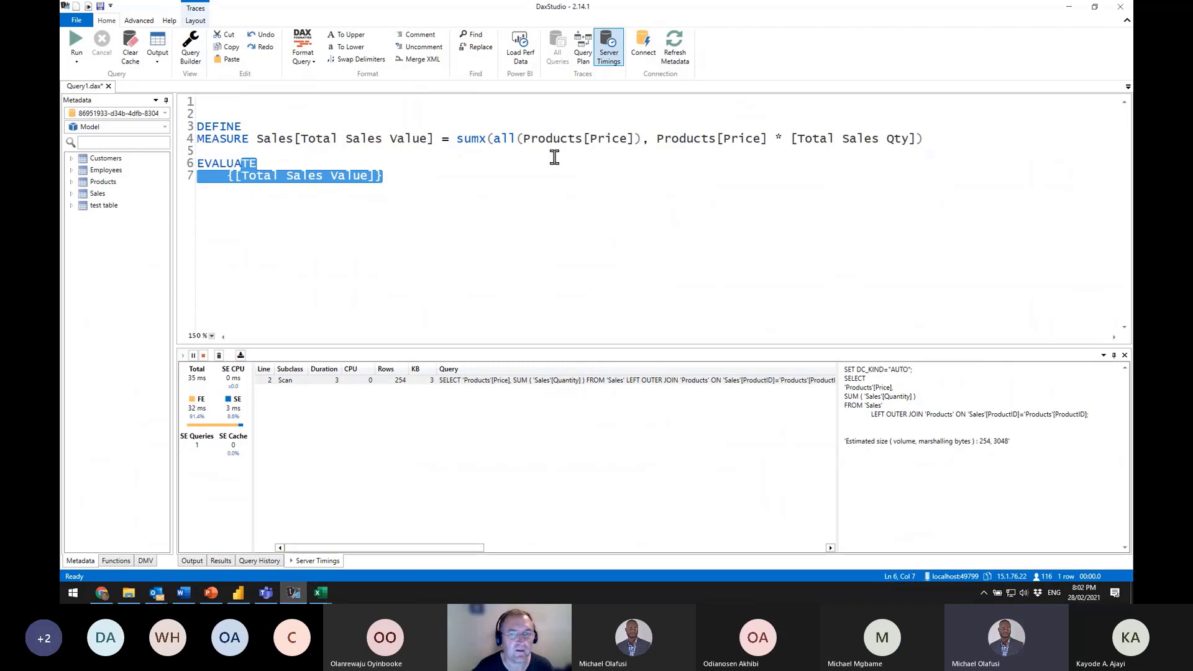
left_click(914, 138)
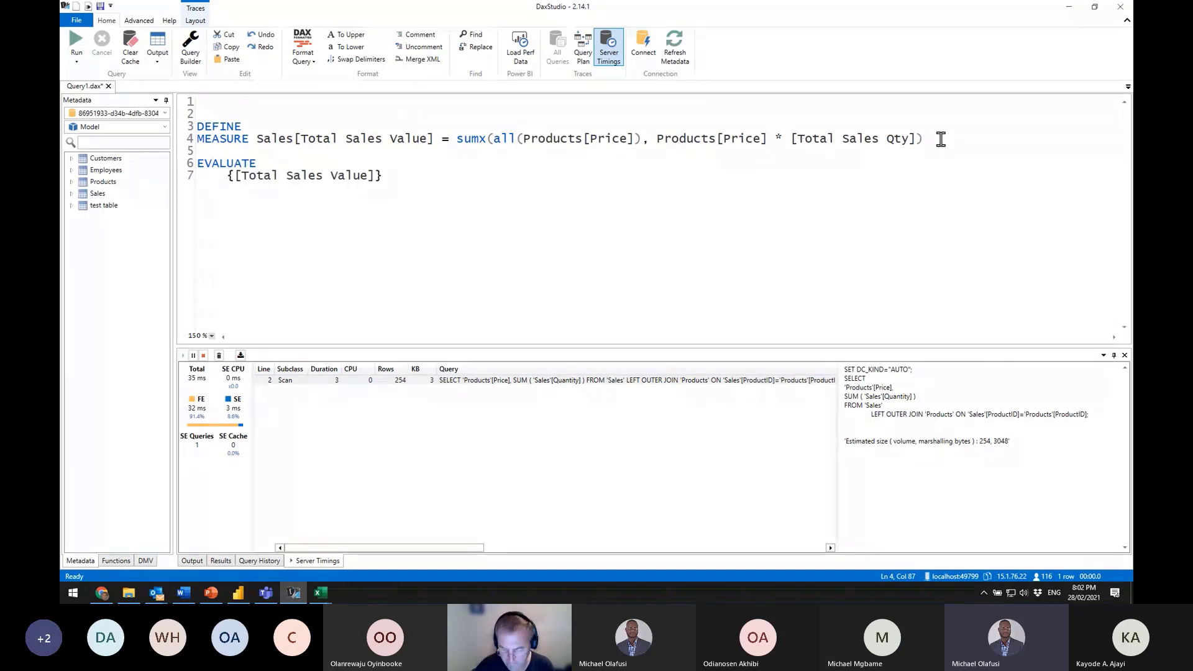
left_click_drag(941, 139, 176, 131)
key("Delete")
Replace the {[Total Sales Value]} expression after EVALUATE with SUMMARIZE(Sales,Customers[LastName])
left_click_drag(383, 156, 225, 159)
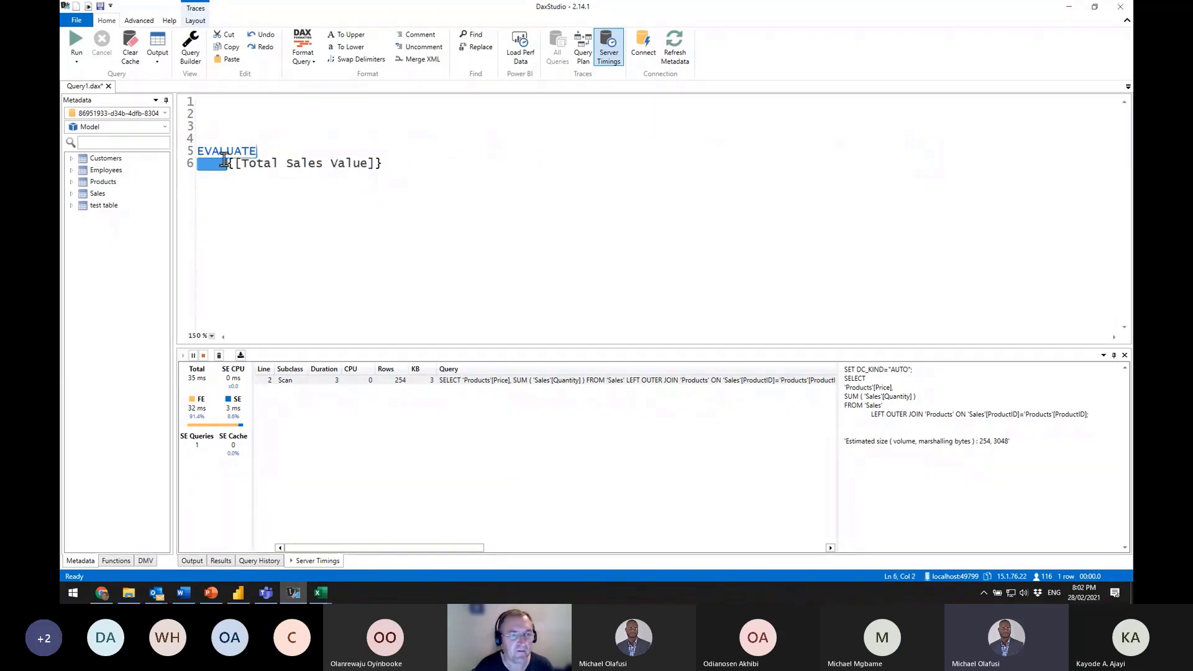
left_click_drag(392, 164, 228, 164)
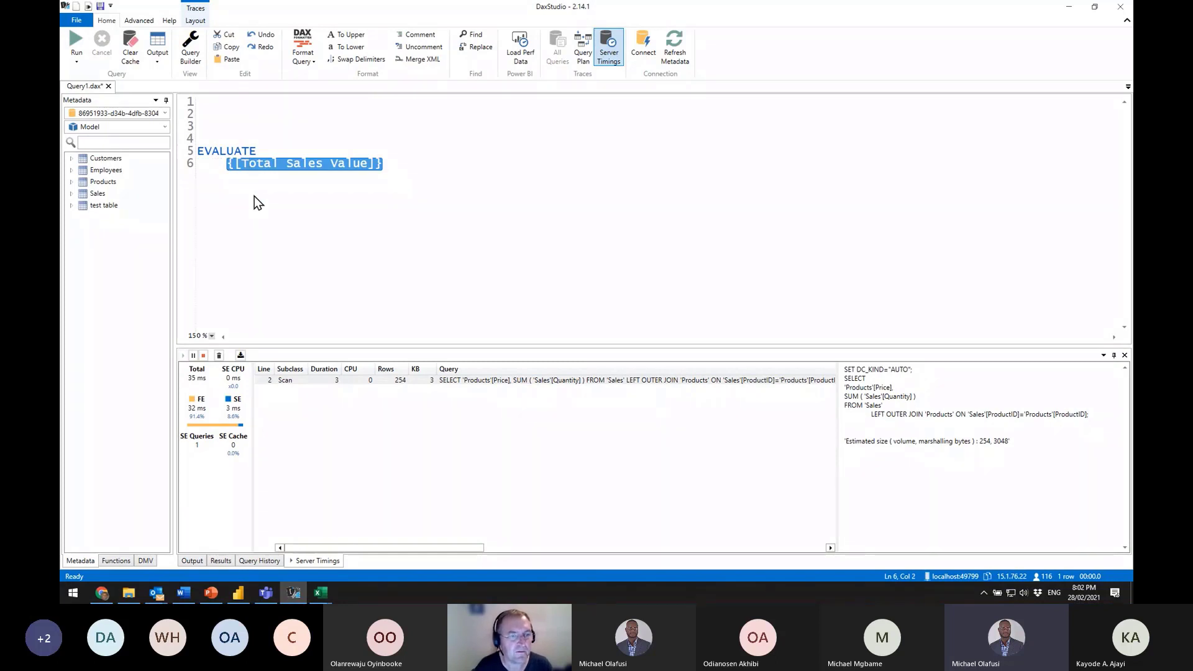
type("sum")
key("Down")
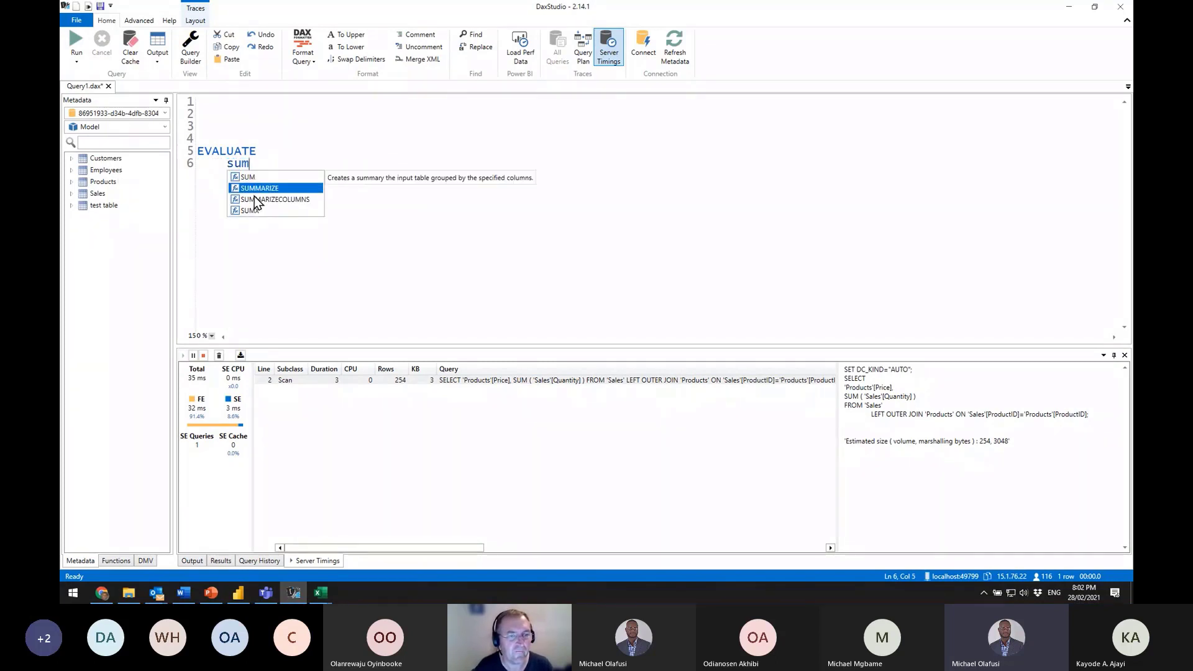
key("Tab")
type("Sales")
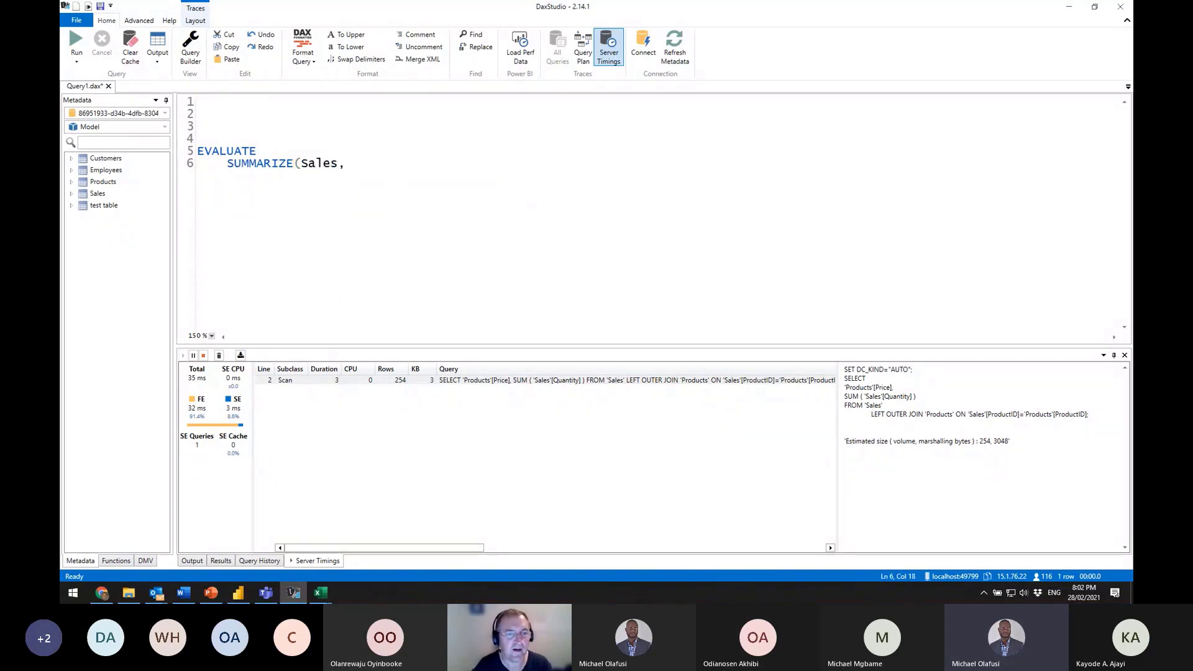
type(",Customers")
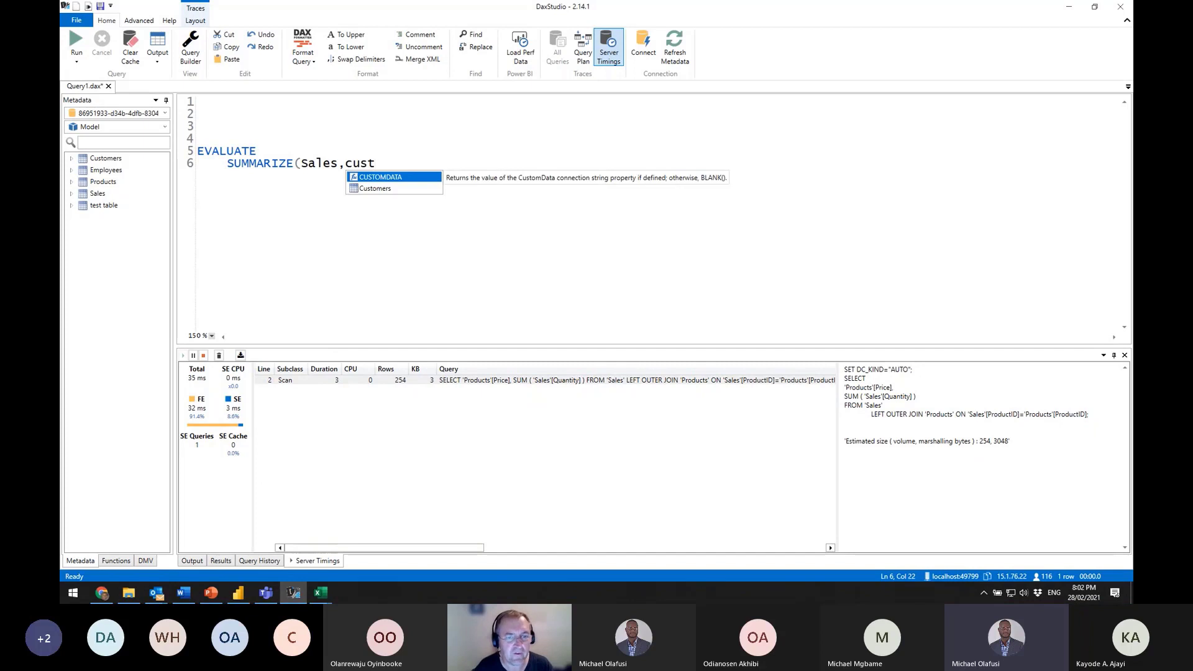
type("[")
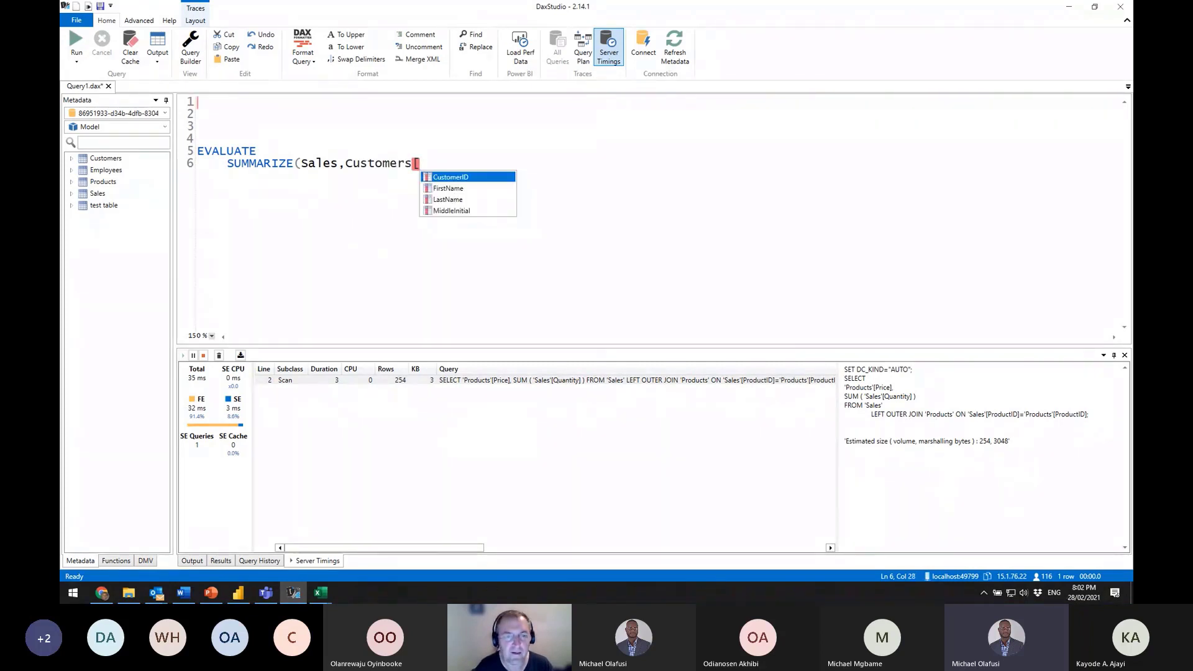
key("Down")
key("Down")
key("Return")
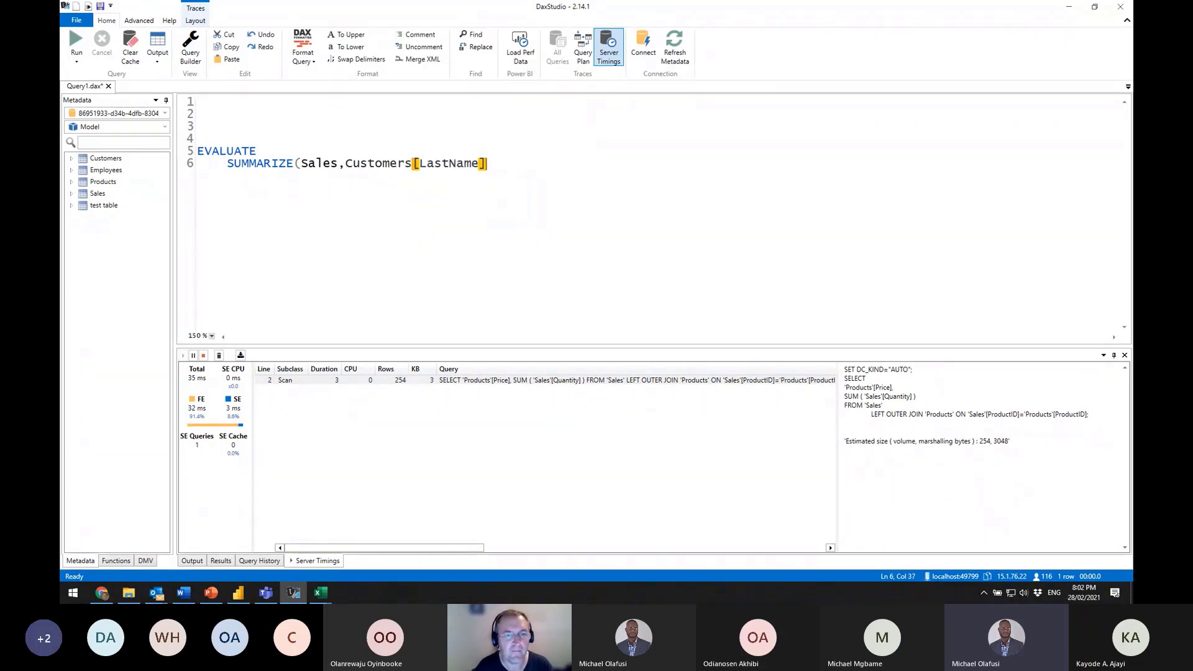
type(")")
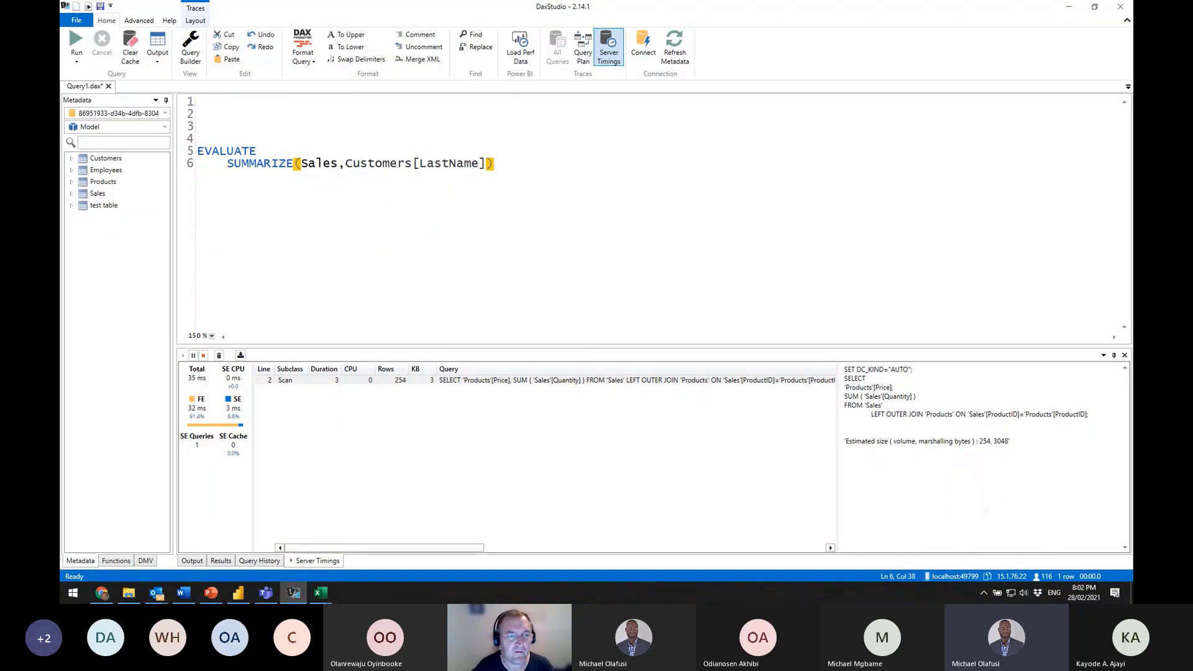
Wrap the SUMMARIZE expression in an ADDCOLUMNS function, with SUMMARIZE indented on its own line
left_click(228, 163)
type("add")
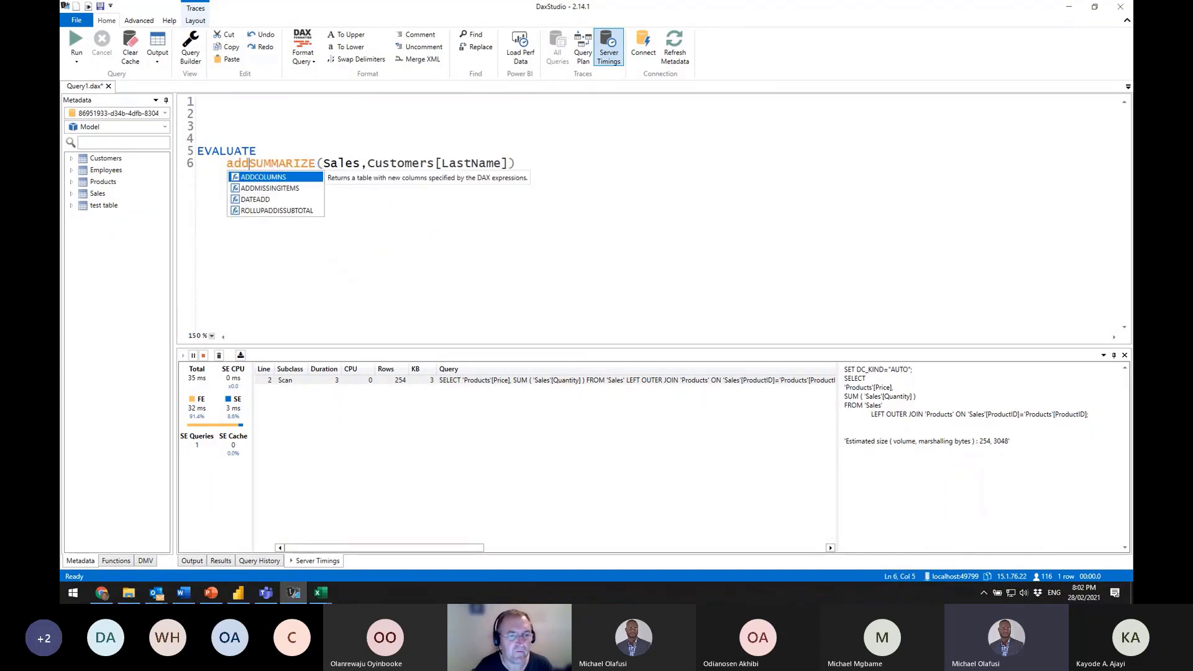
type("(")
key("Return")
key("Tab")
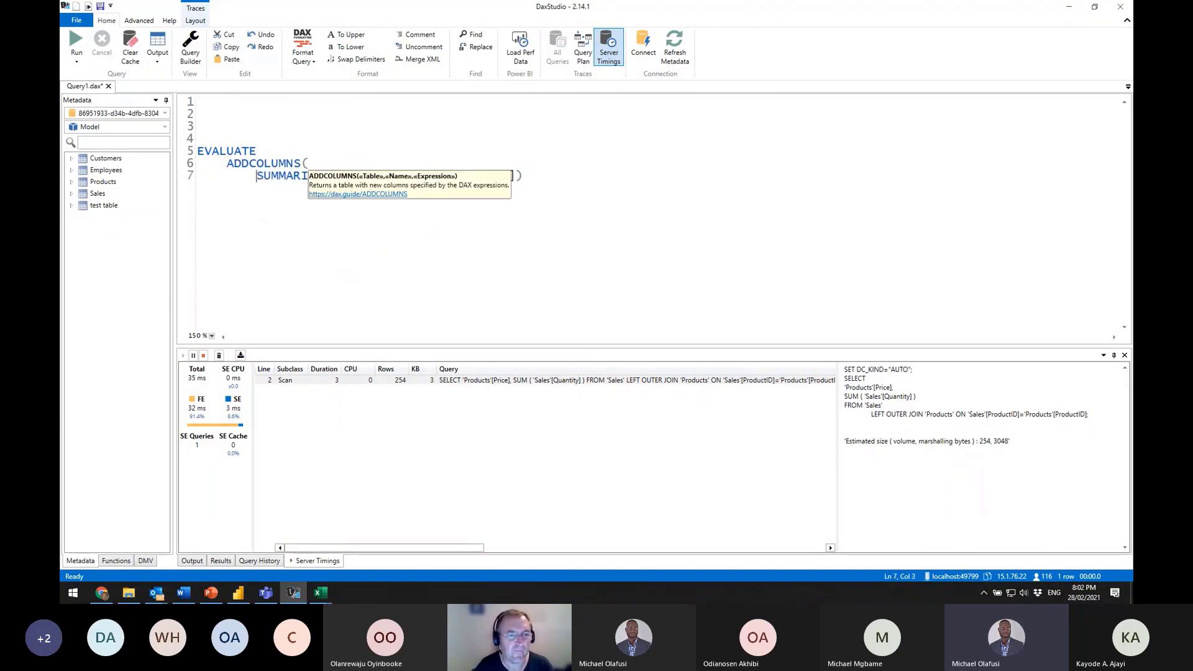
Add a "total sales" column that returns the [Total Sales Qty] measure on a new line and close the ADDCOLUMNS function
left_click(553, 176)
type(",")
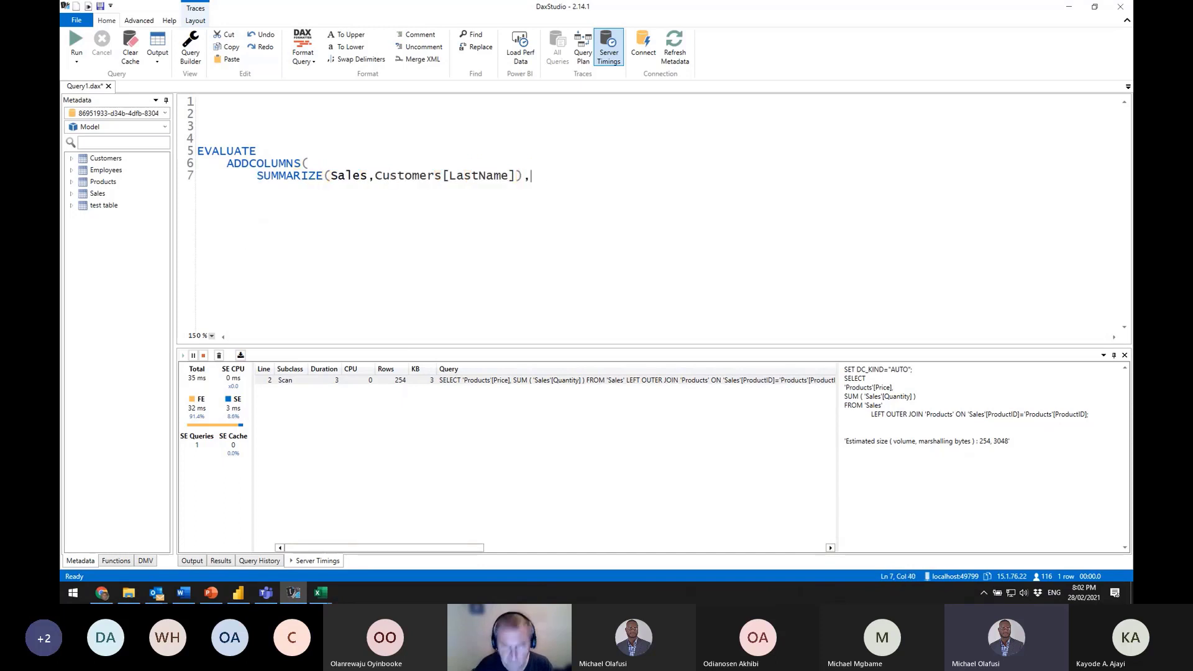
key("Return")
type("\"total sales\",")
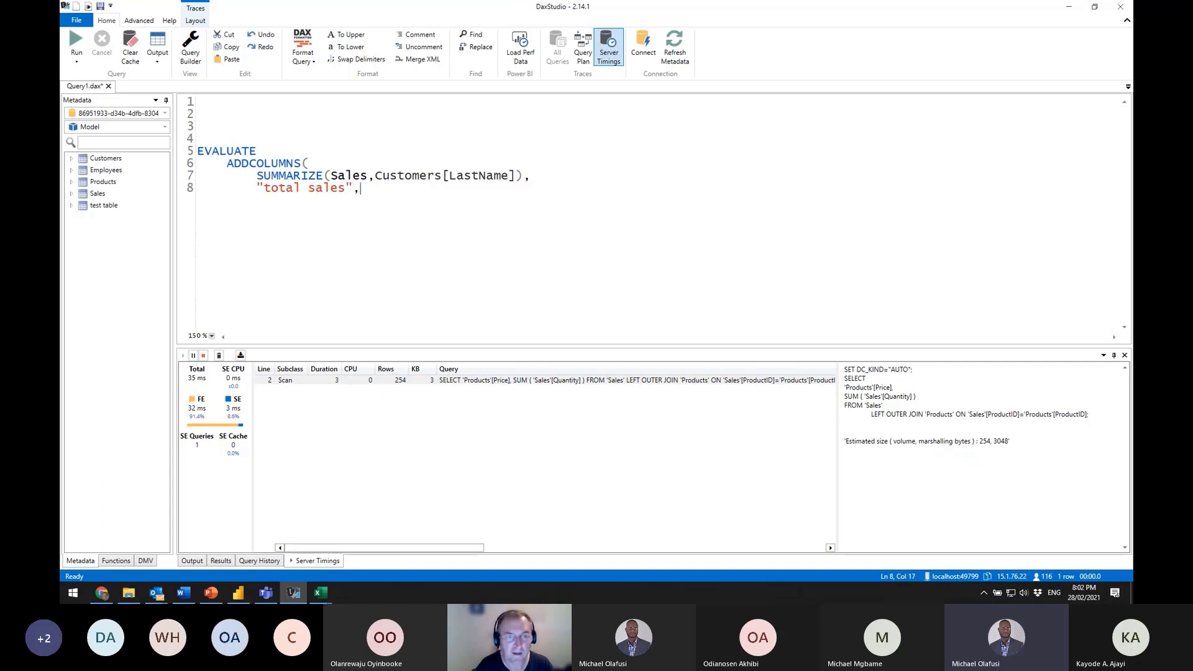
left_click(72, 194)
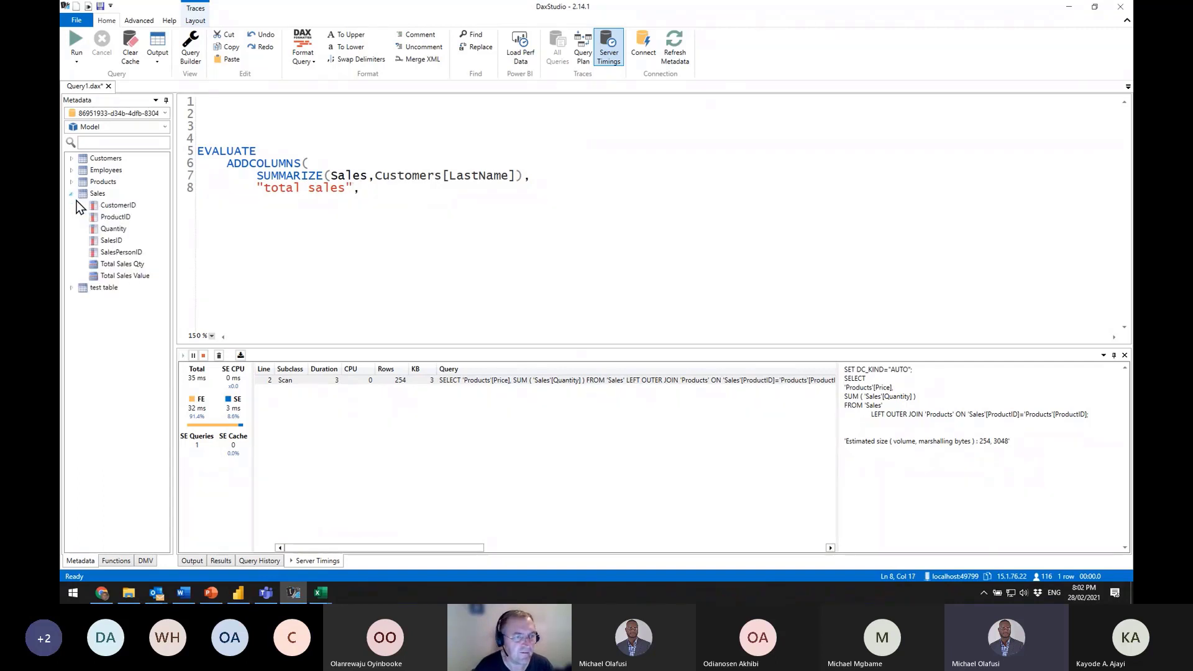
left_click_drag(131, 268, 460, 194)
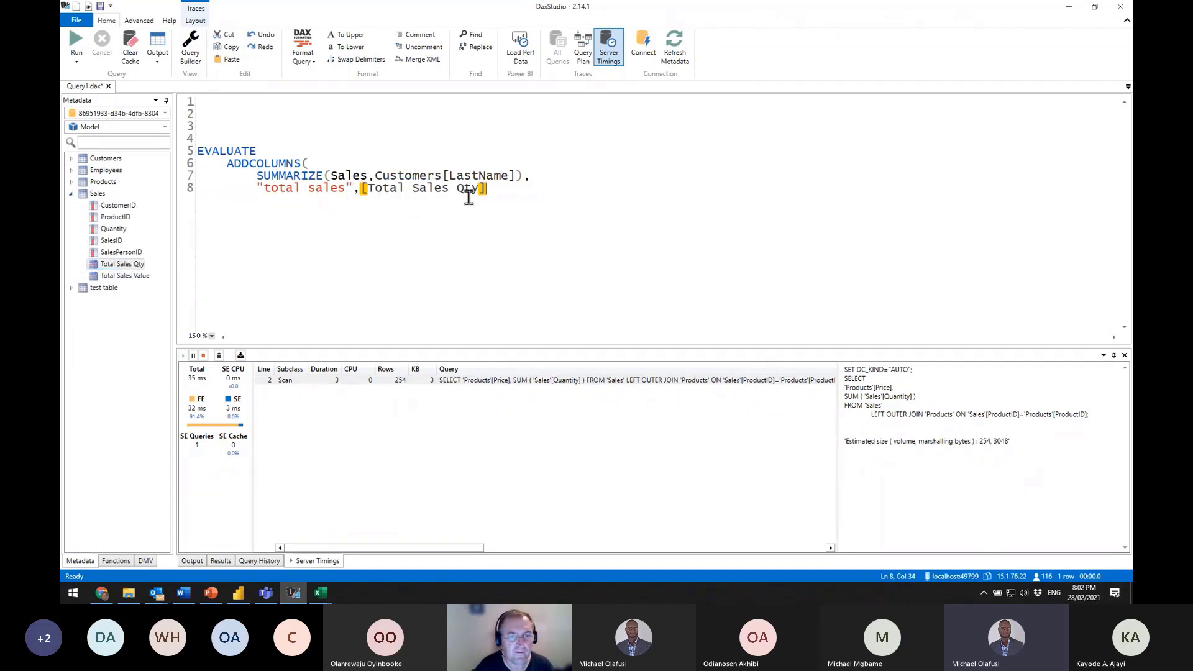
type(")")
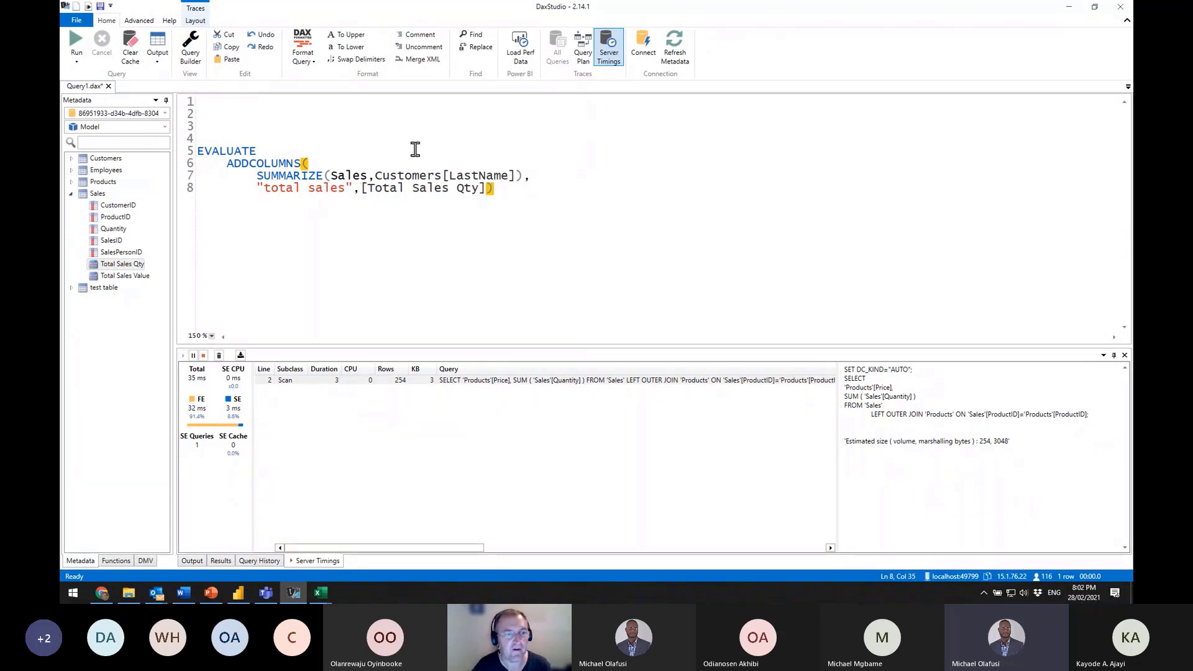
Run the ADDCOLUMNS query and show its result table
left_click(380, 127)
left_click(75, 39)
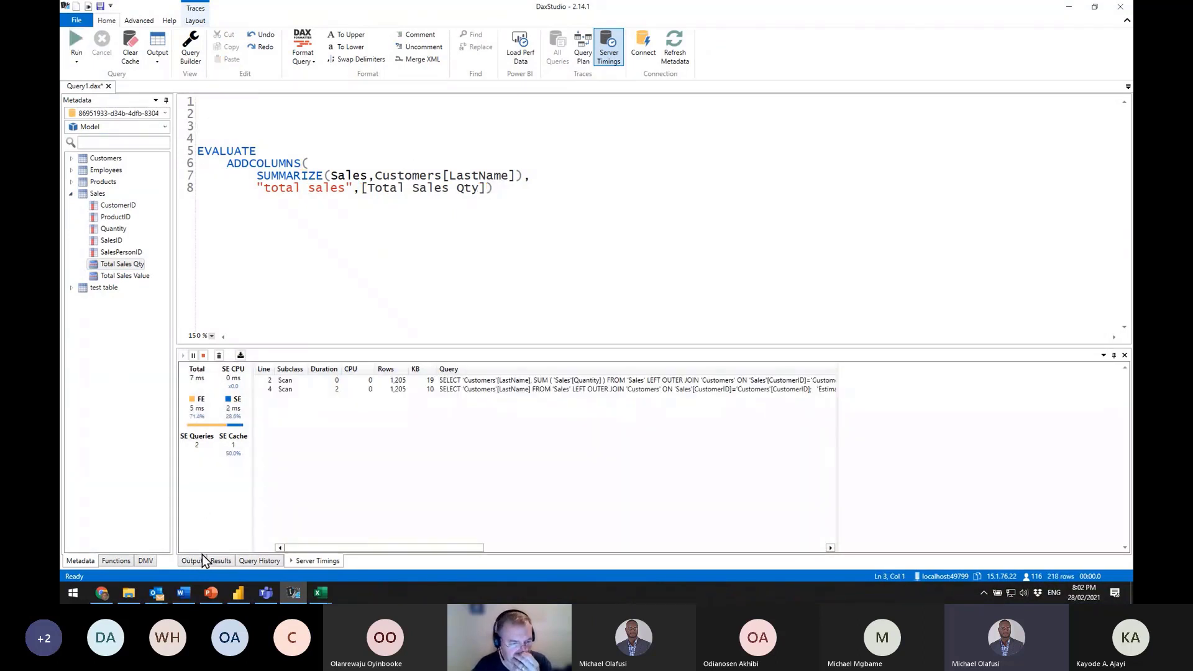
left_click(221, 561)
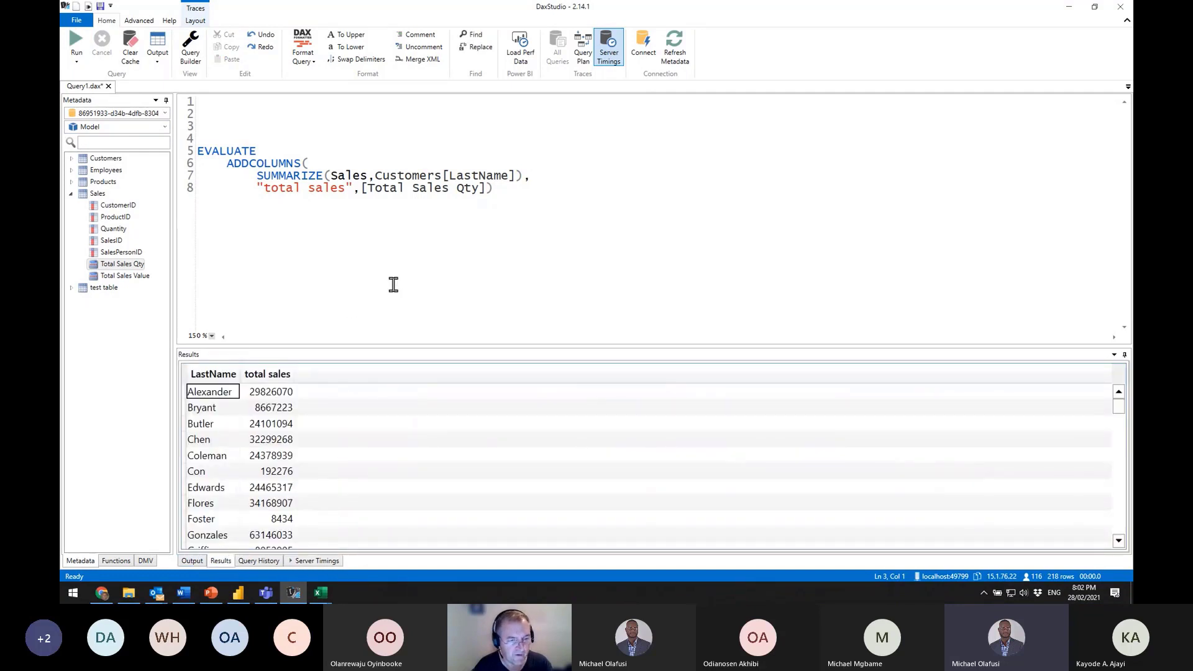
Copy the full EVALUATE query into the command text of the table in SalesDB2014 (1).xlsx, apply it and check the returned rows
left_click(398, 188)
left_click_drag(519, 198, 181, 151)
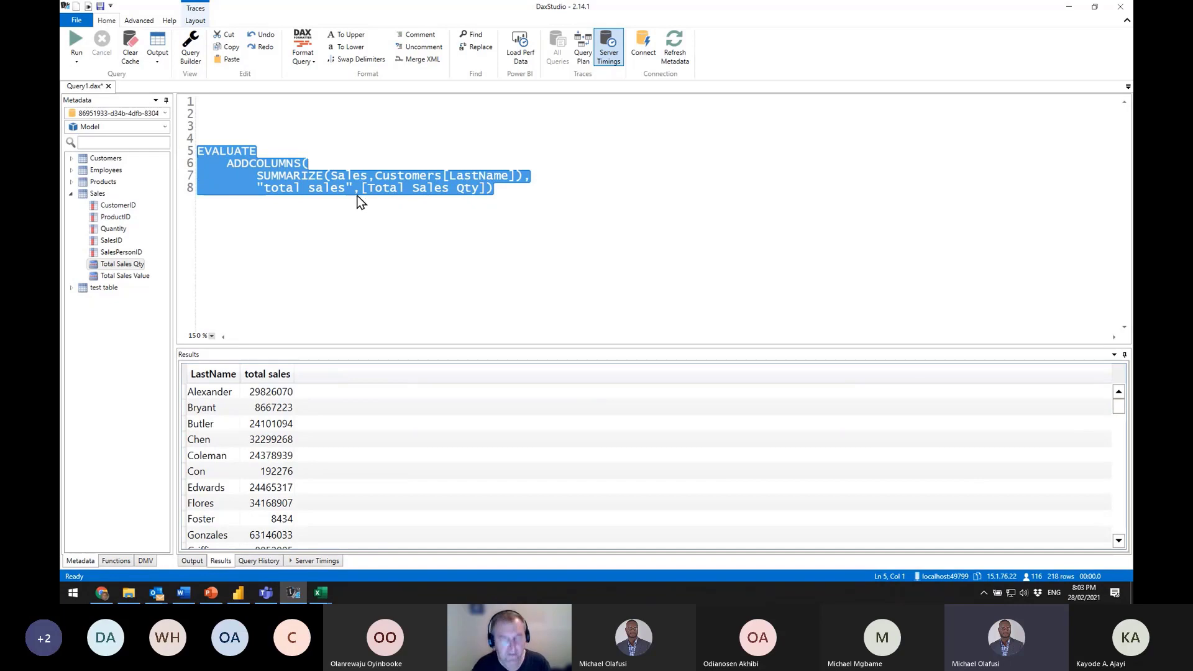
mouse_move(320, 593)
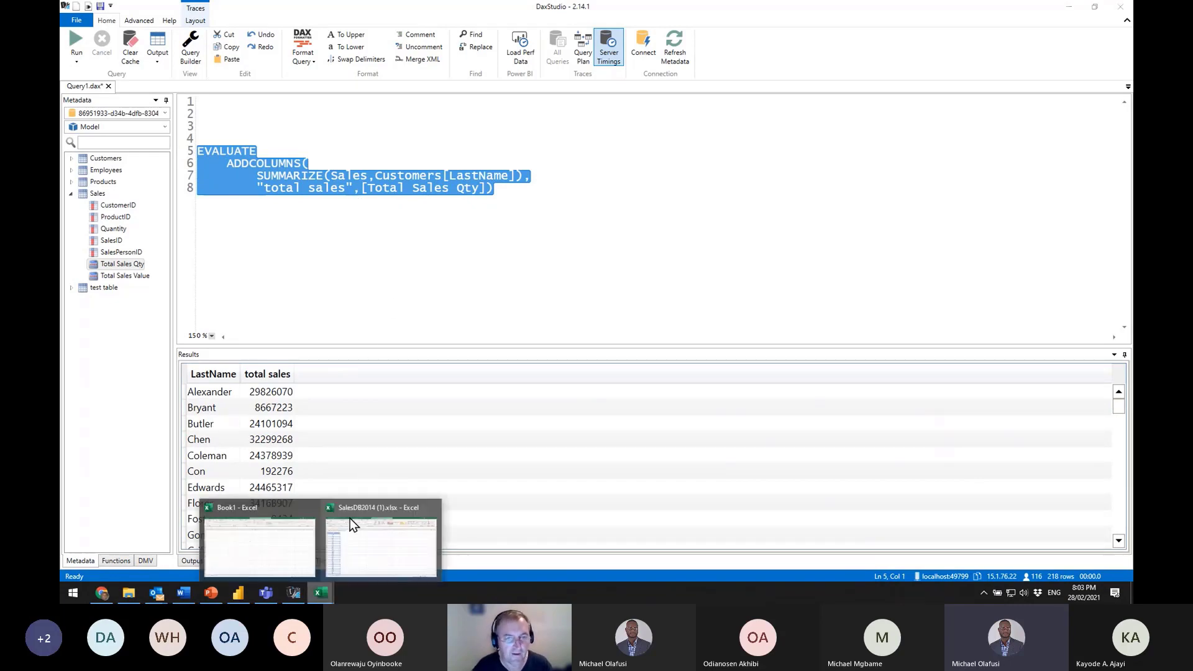
left_click(372, 542)
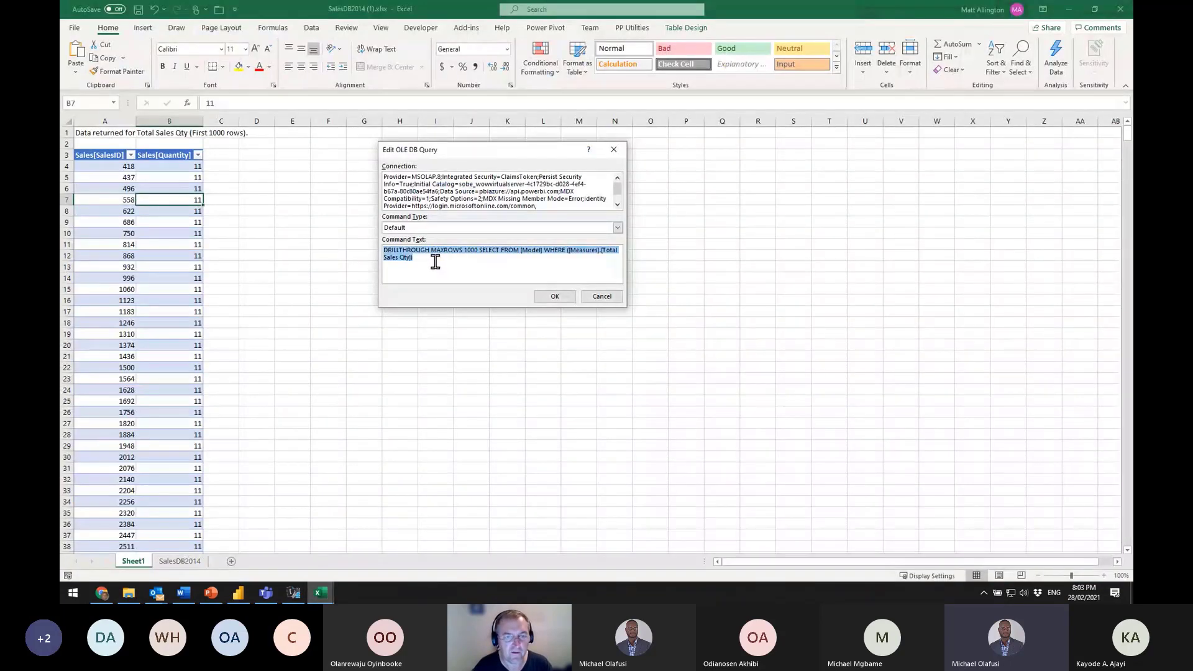
type("EVALUATE \tADDCOLUMNS( \t\tSUMMARIZE(Sales,Customers[LastName]), \t\t\"total sales\",[Total Sales Qty])")
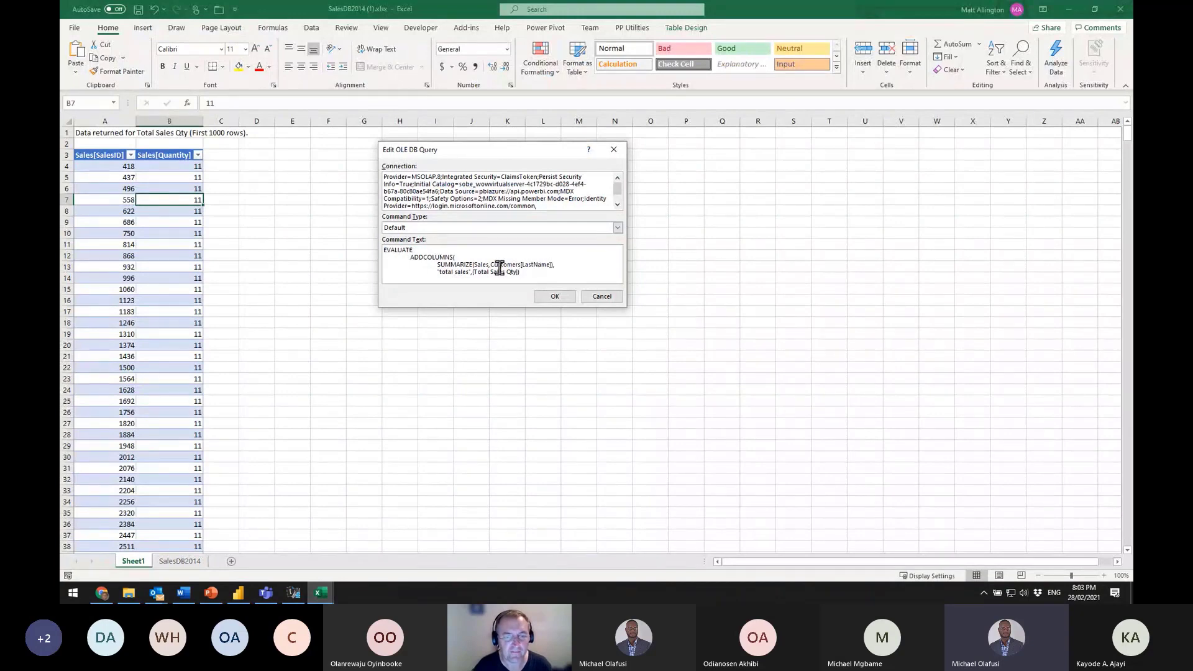
left_click(553, 298)
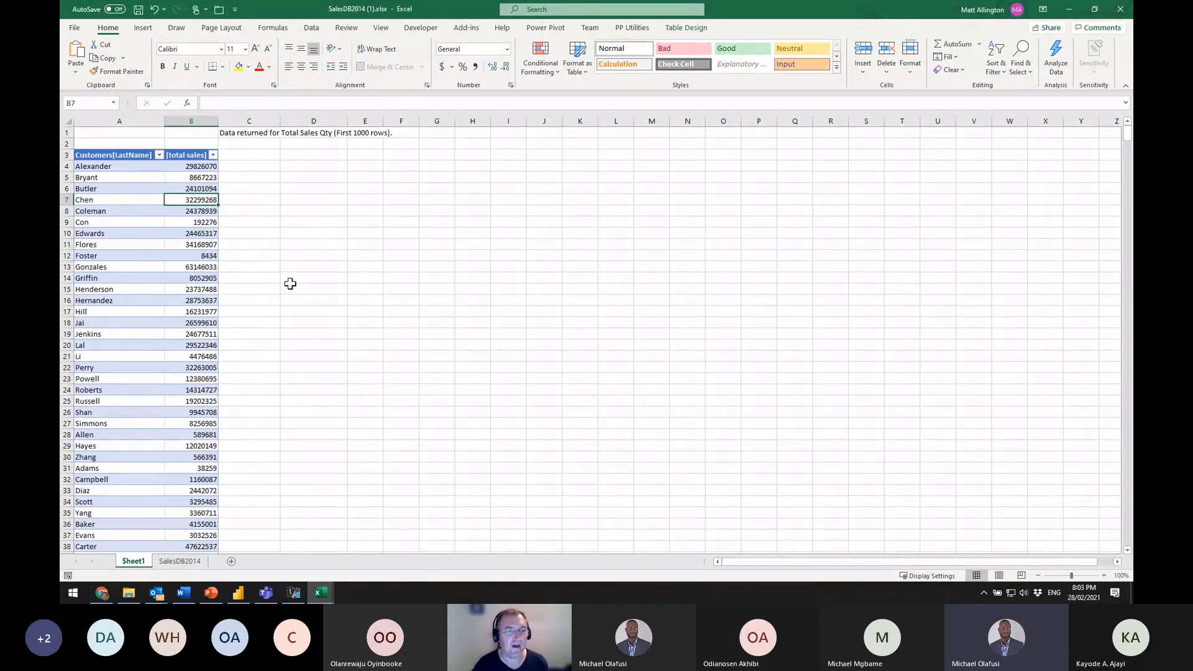
left_click_drag(119, 156, 209, 367)
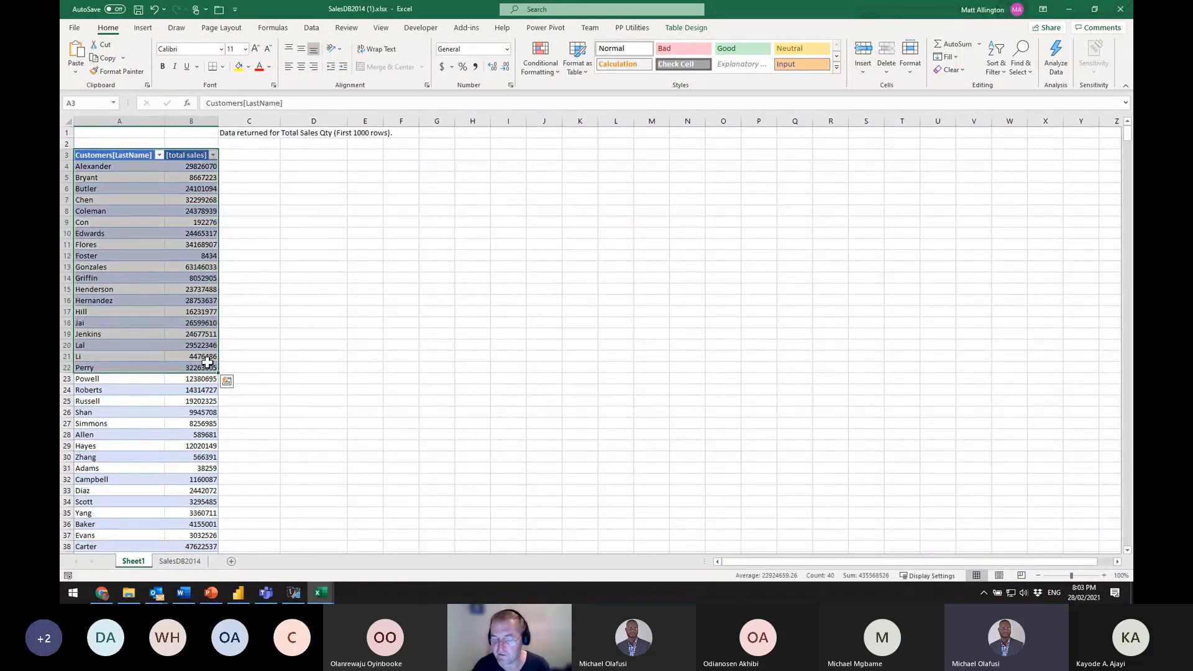
left_click(269, 390)
Delete the SalesDB2014 sheet with the PivotTable from the workbook
right_click(179, 563)
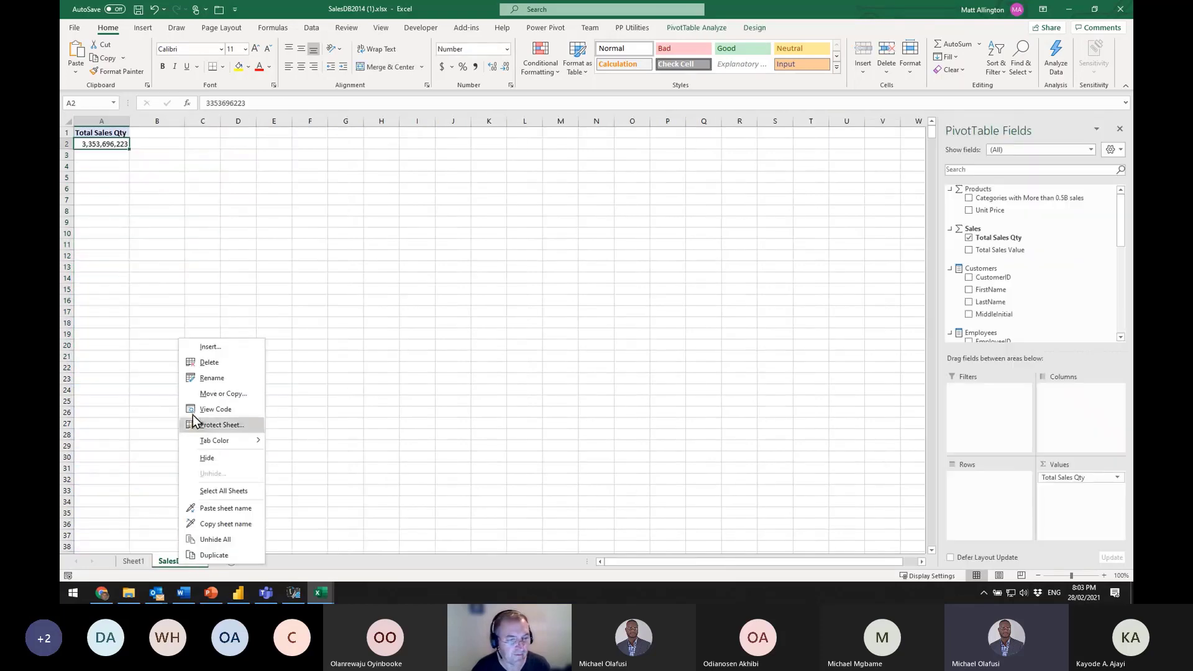
left_click(209, 362)
left_click(577, 328)
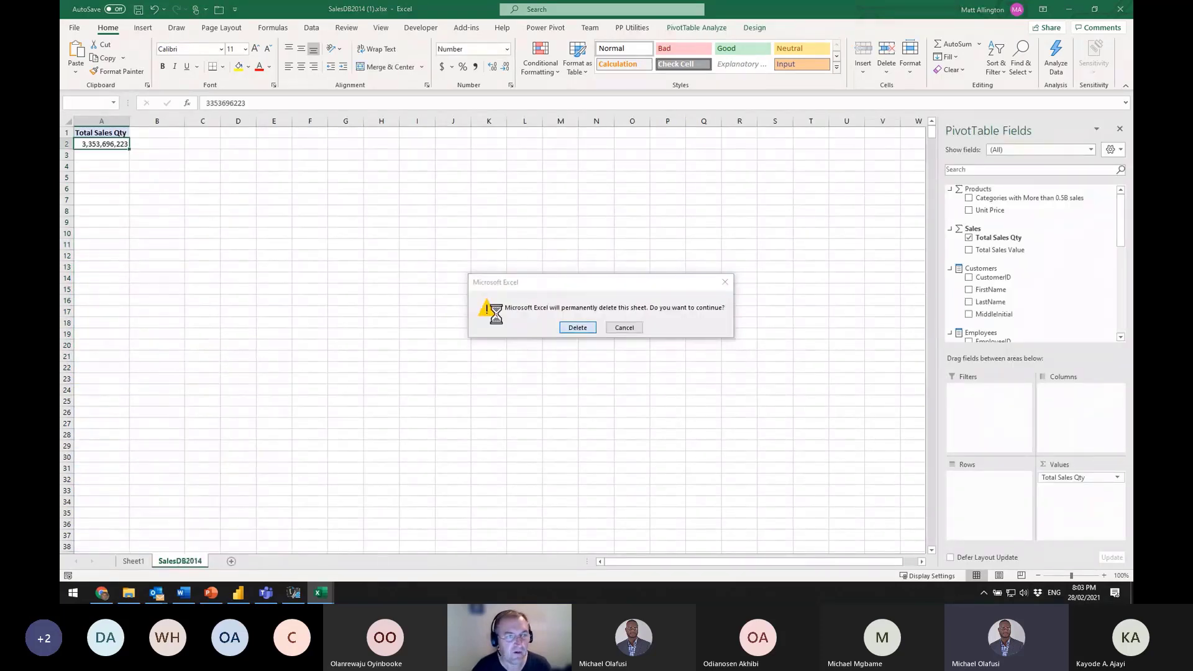
Reformat the table's query command text so that ADDCOLUMNS(, SUMMARIZE and "total sales" each start on a new line, and apply it
left_click(199, 187)
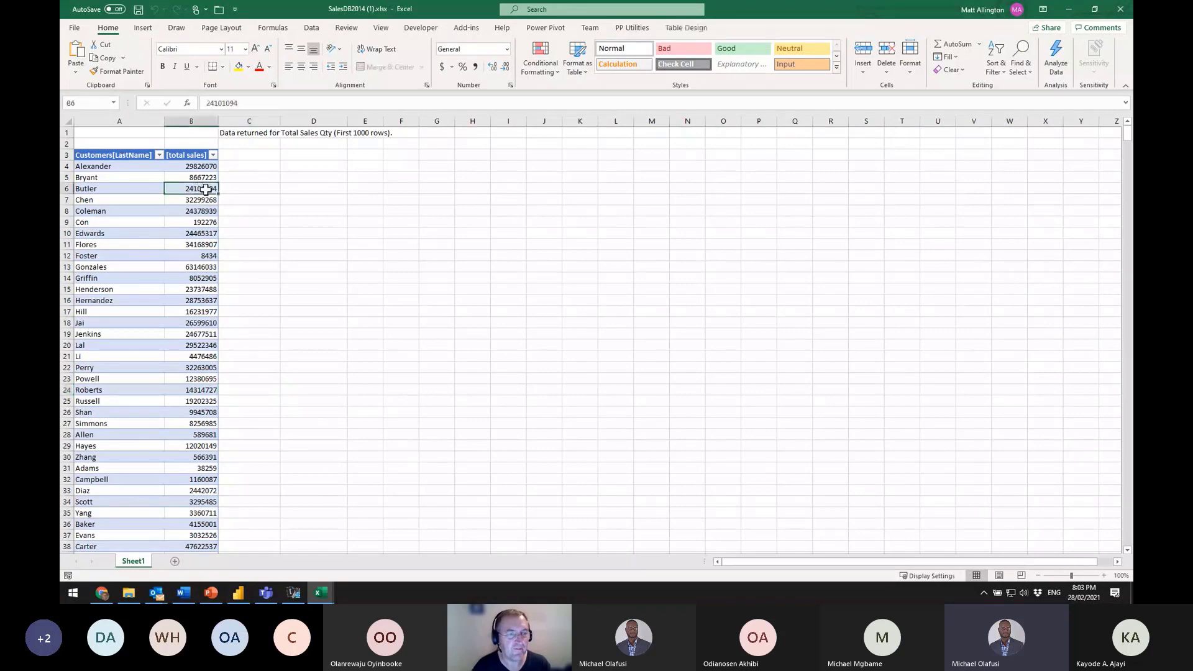
right_click(199, 187)
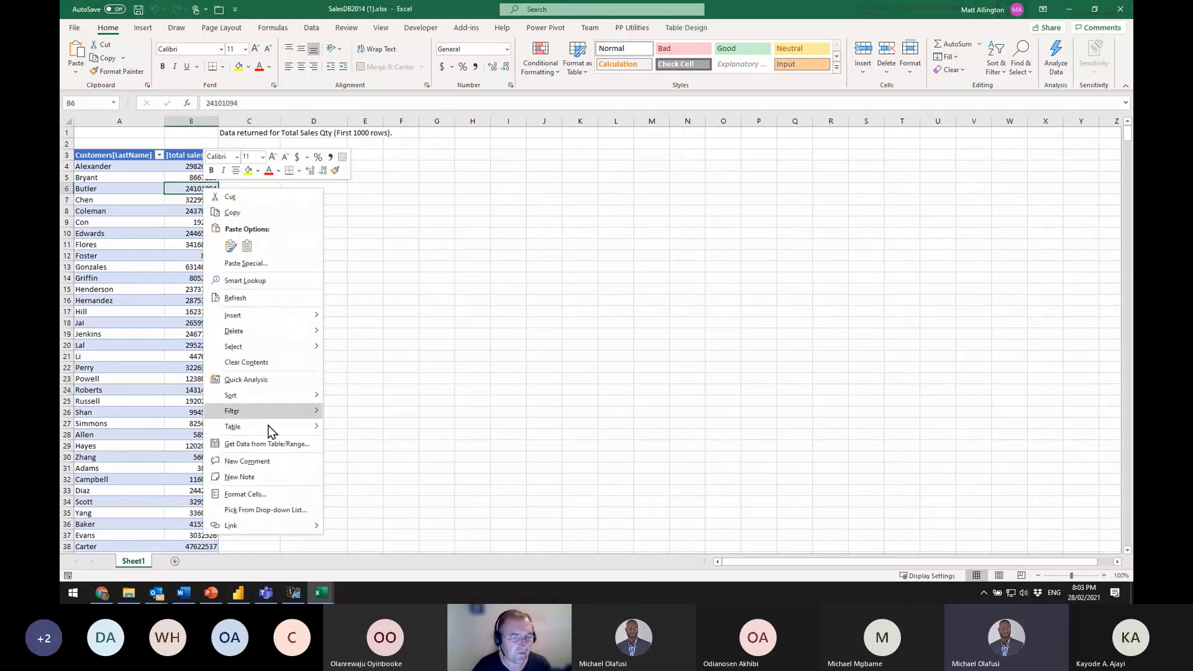
mouse_move(268, 426)
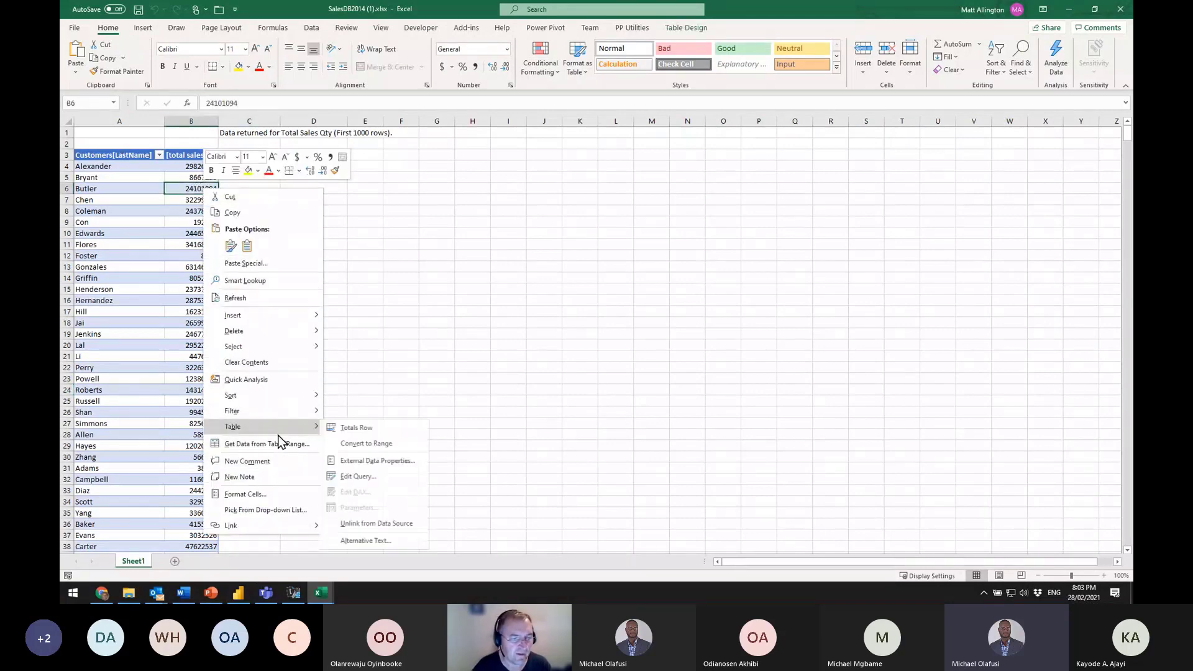
left_click(378, 475)
left_click(458, 272)
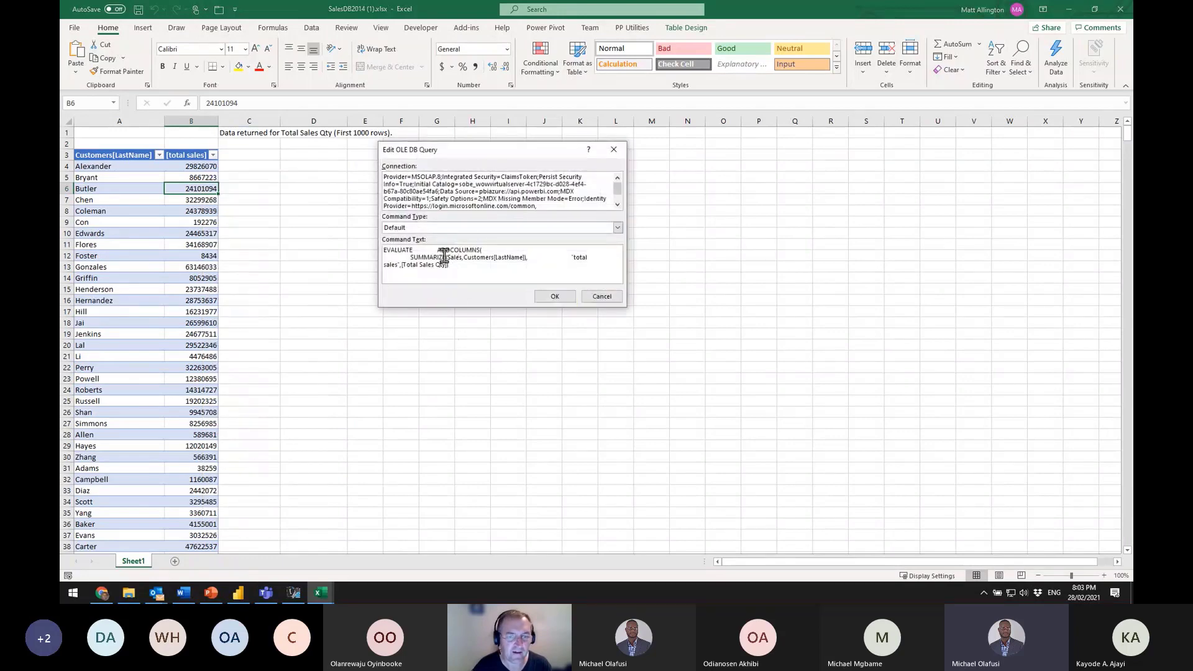
left_click(437, 249)
key("Return")
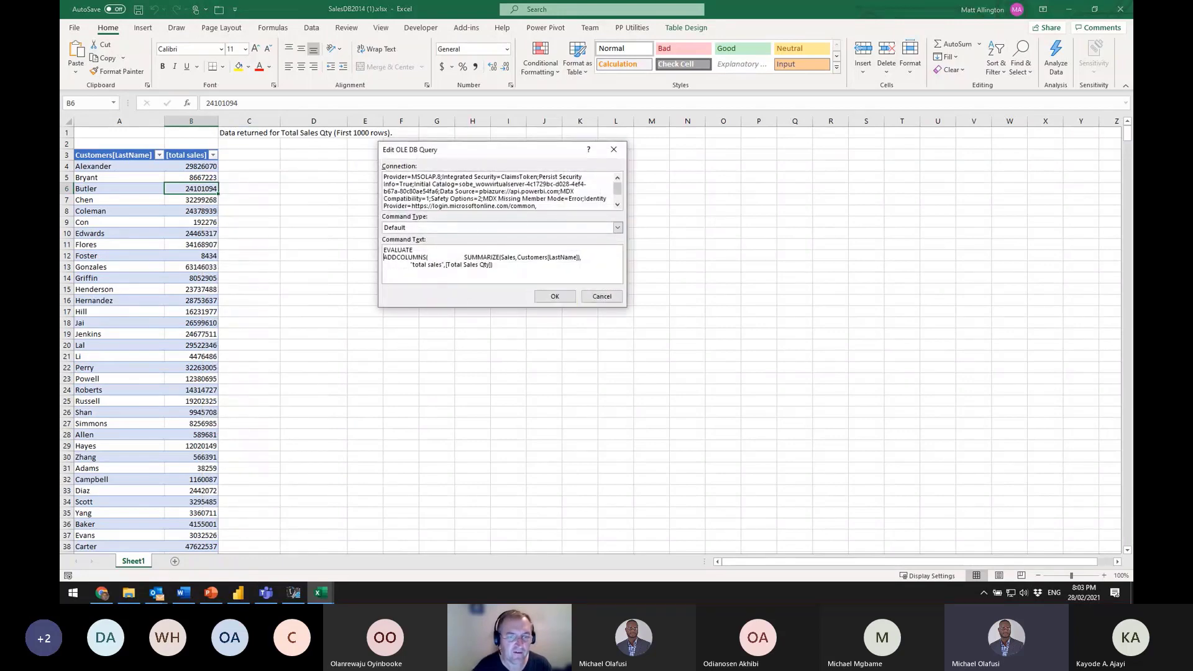
left_click(464, 257)
key("Return")
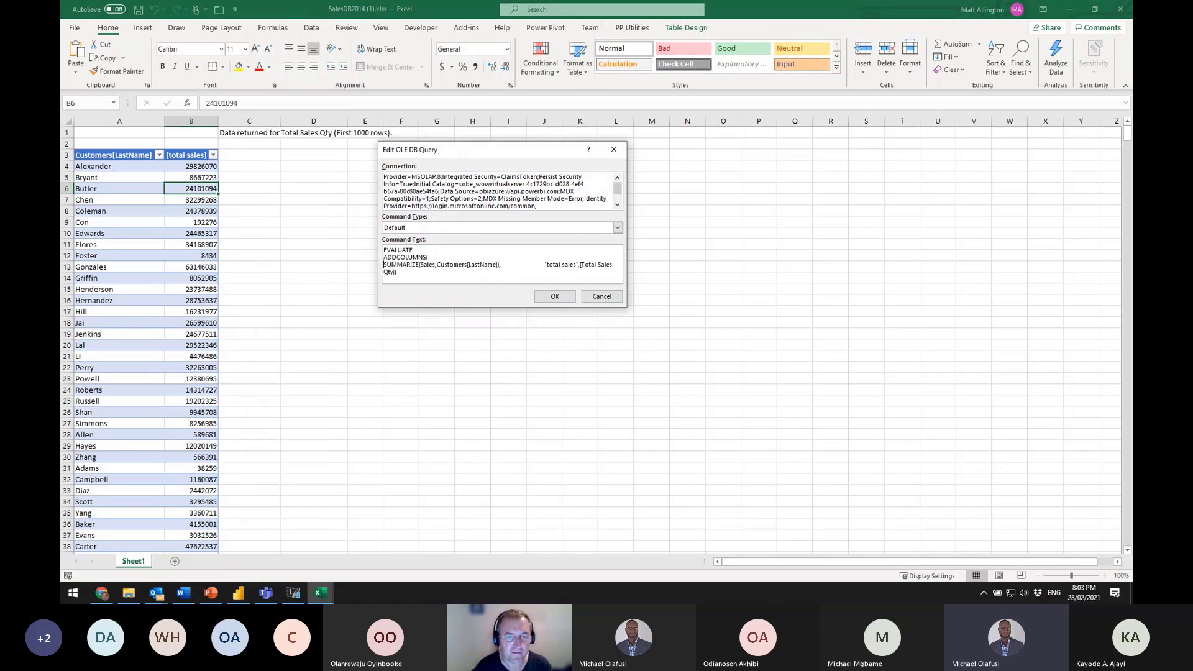
left_click(545, 265)
key("Return")
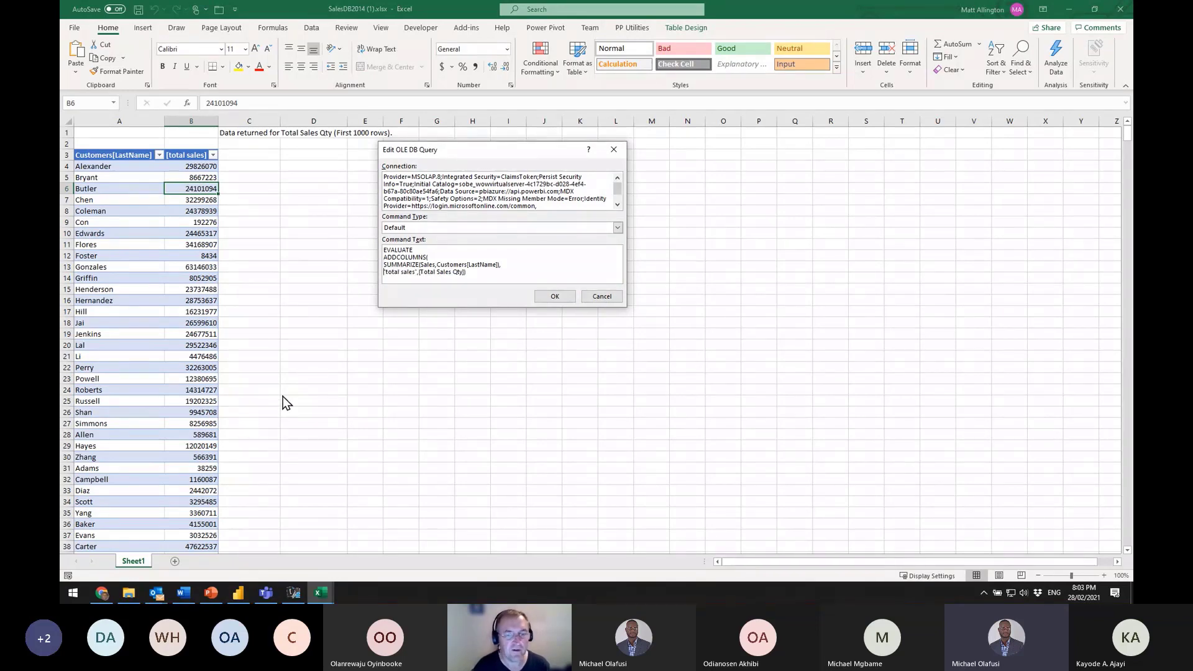
left_click(556, 298)
Try print scaling that fits Sheet1 to 1 page wide with the height left blank, and view the header and footer settings
left_click(139, 199)
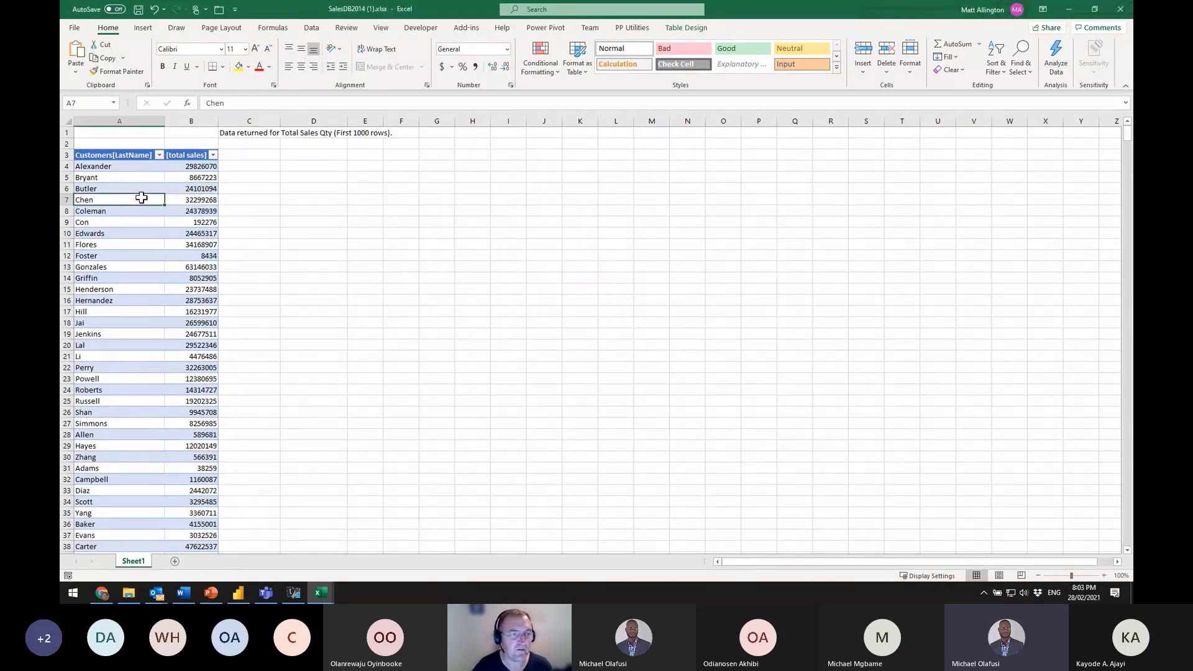
left_click(221, 29)
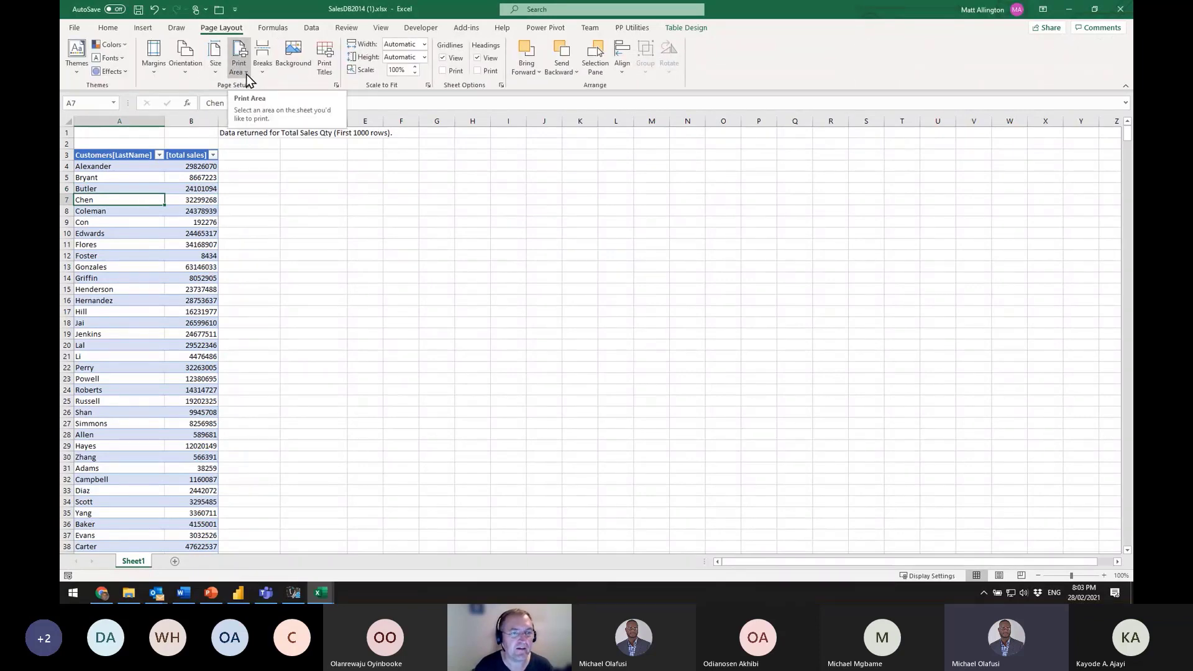
left_click(246, 72)
left_click(246, 73)
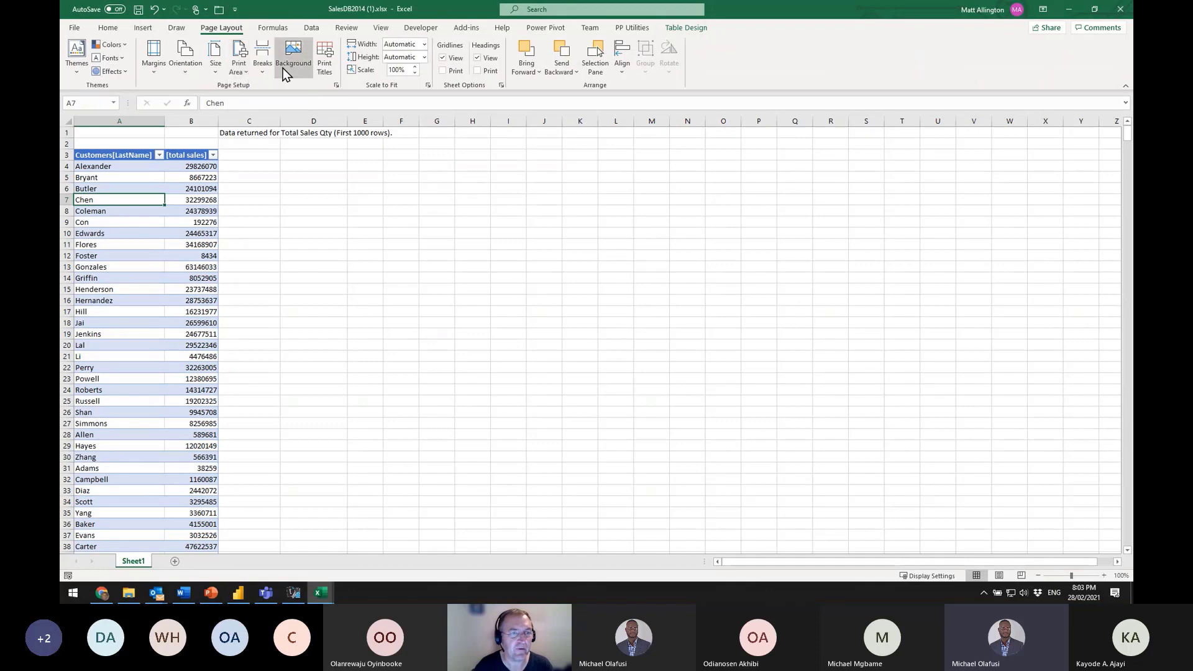
left_click(336, 85)
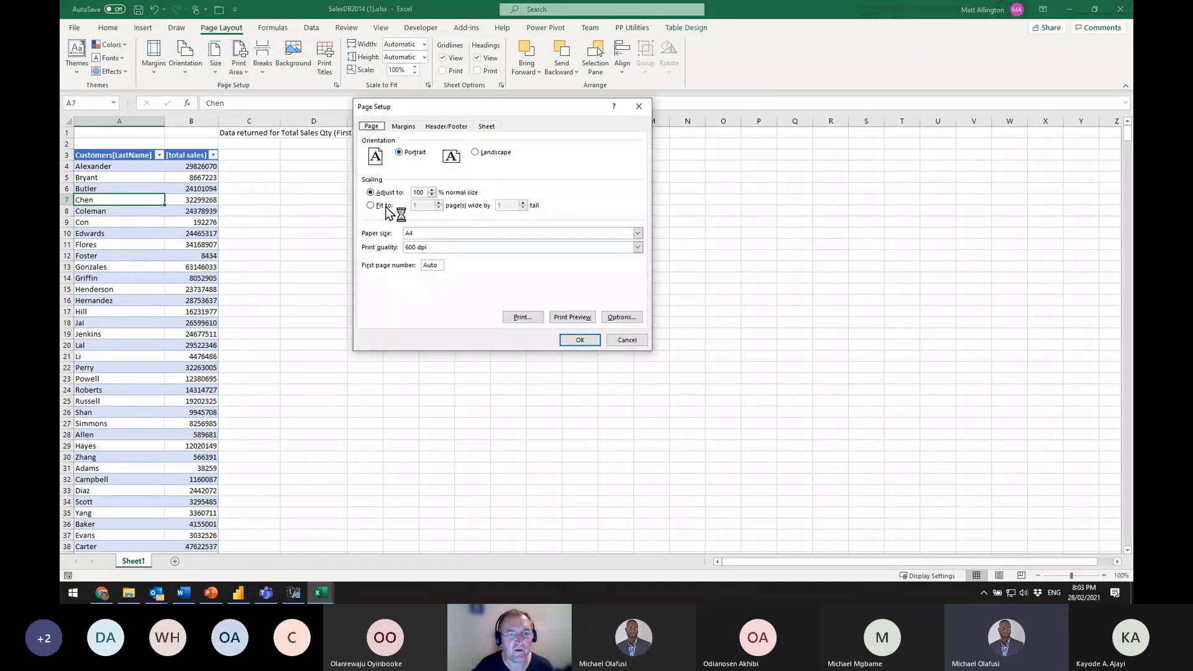
left_click(385, 209)
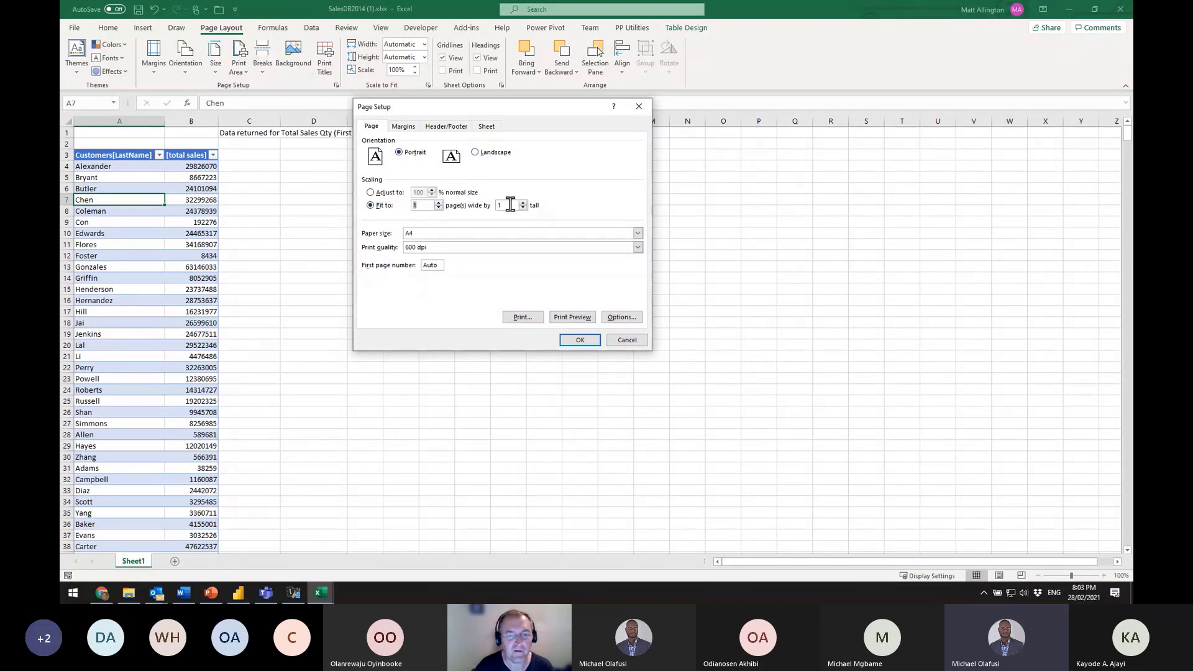
left_click(510, 205)
key("BackSpace")
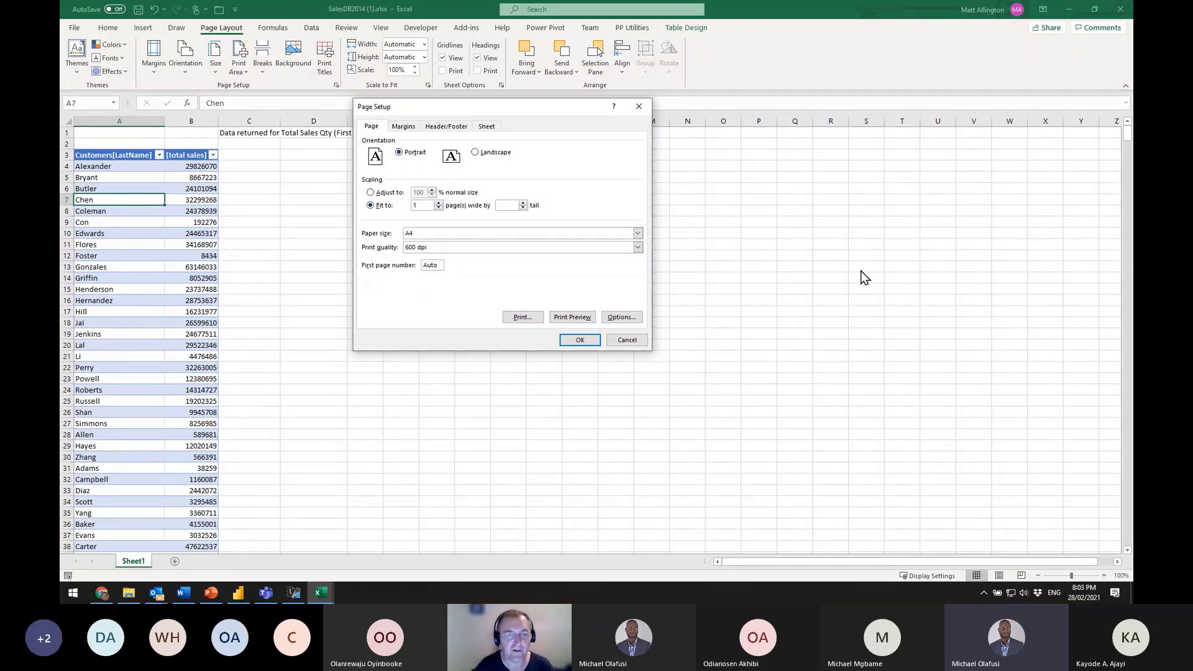
left_click(404, 127)
left_click(442, 127)
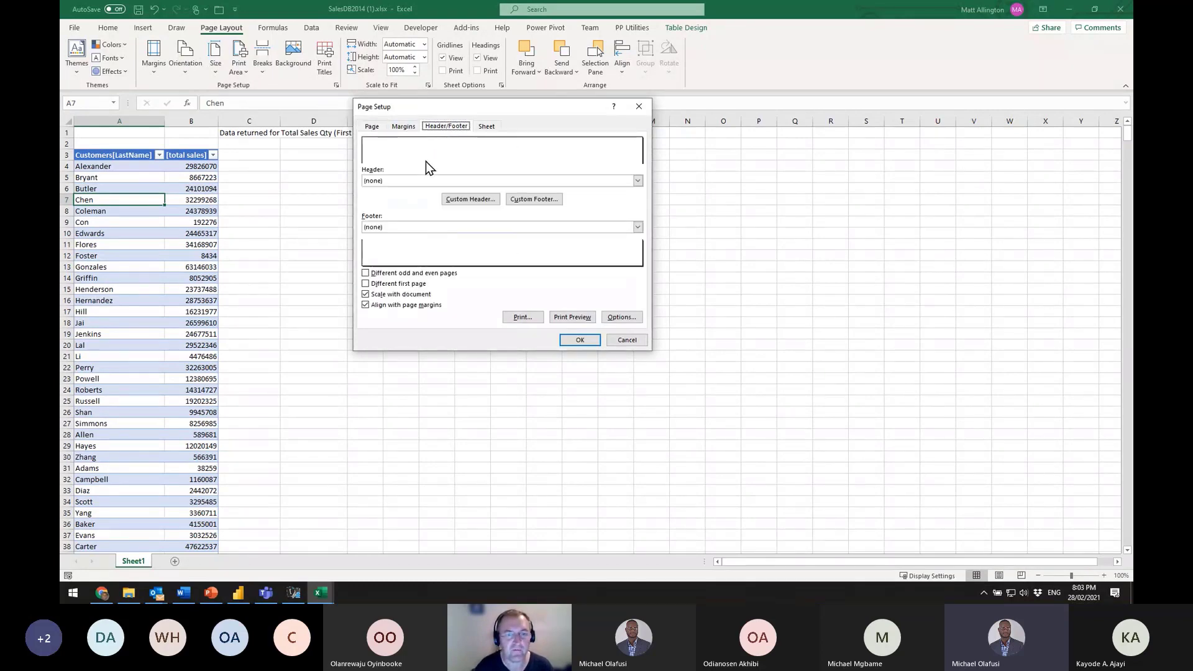
left_click(622, 340)
left_click_drag(156, 167, 179, 344)
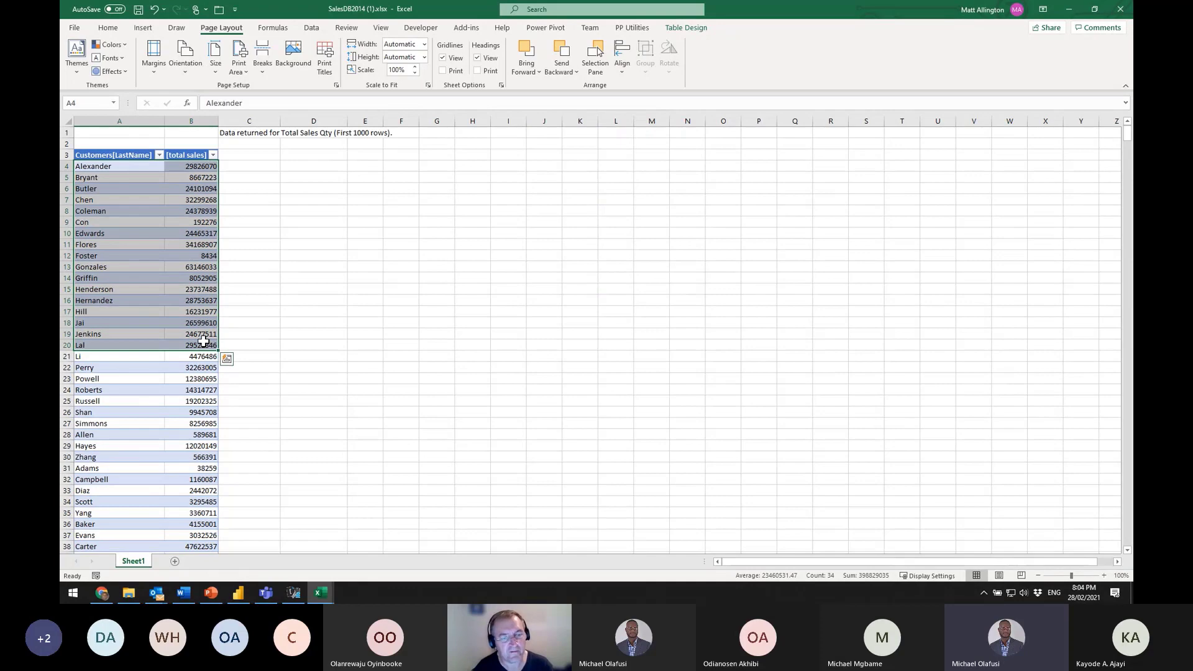
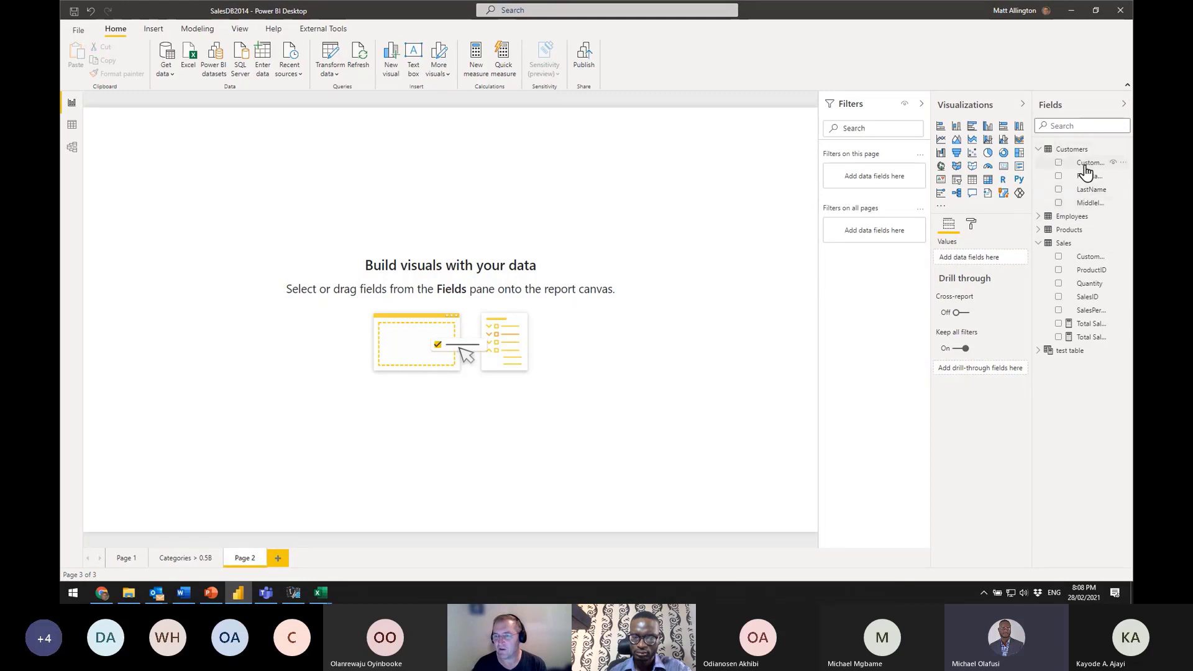
In Power BI Desktop, build an enlarged table visual of customer LastName and Total Sales Qty on Page 2, sorted descending by quantity
left_click_drag(1085, 197, 453, 226)
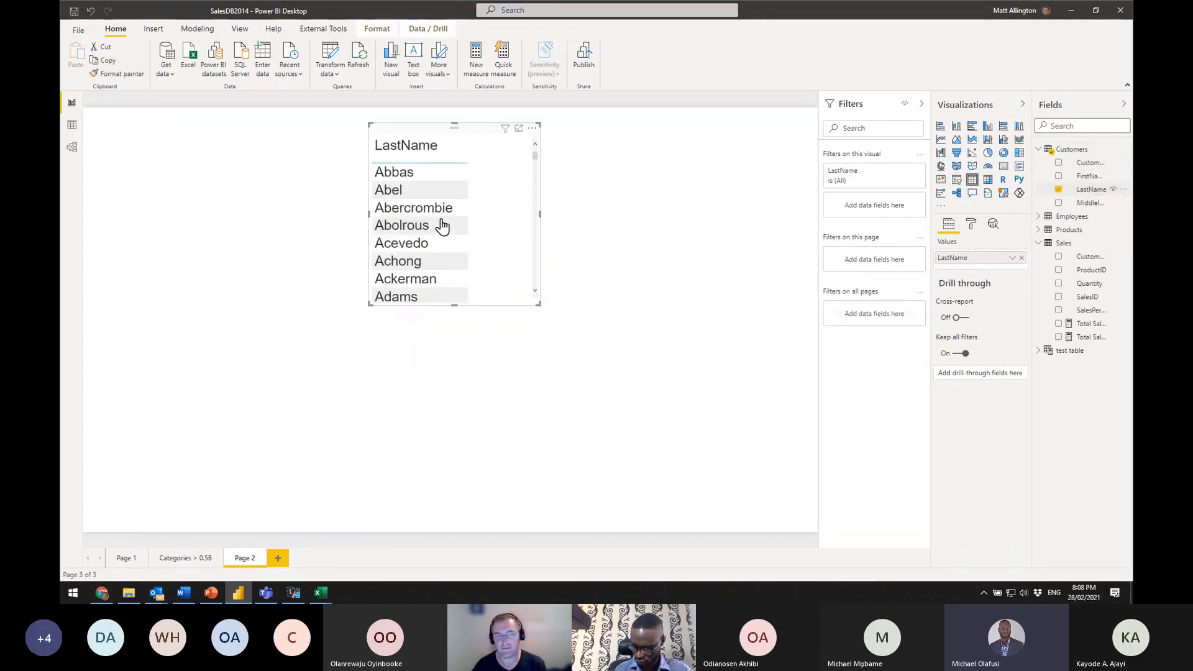
left_click_drag(515, 297, 502, 365)
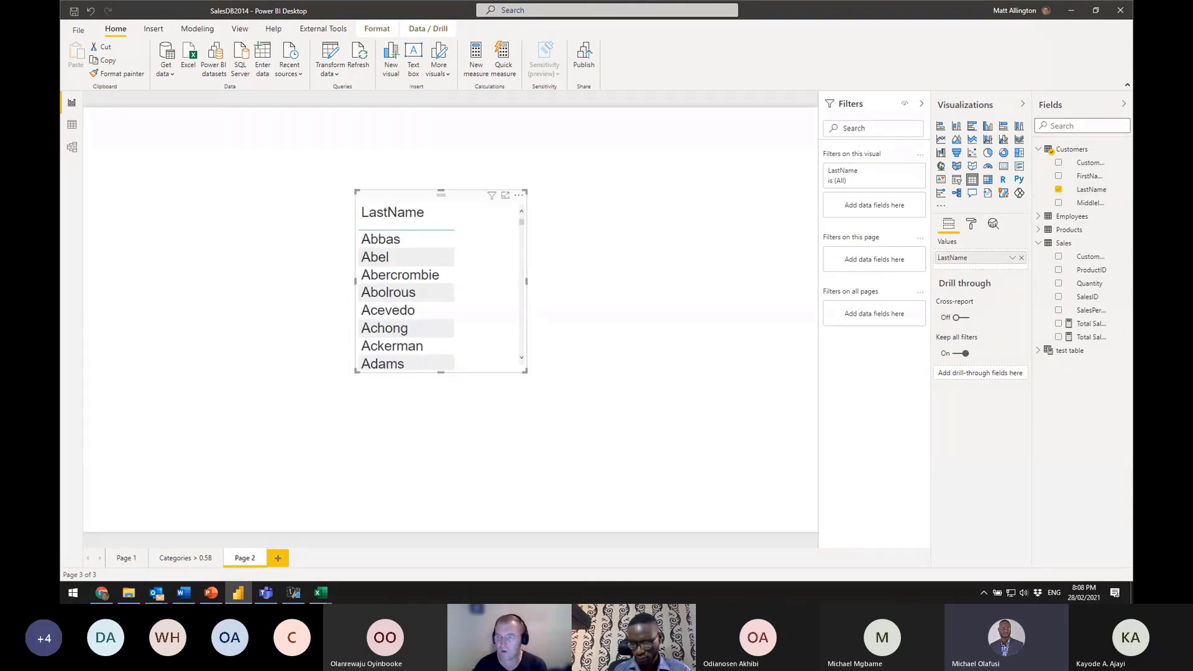
left_click_drag(1087, 325, 497, 299)
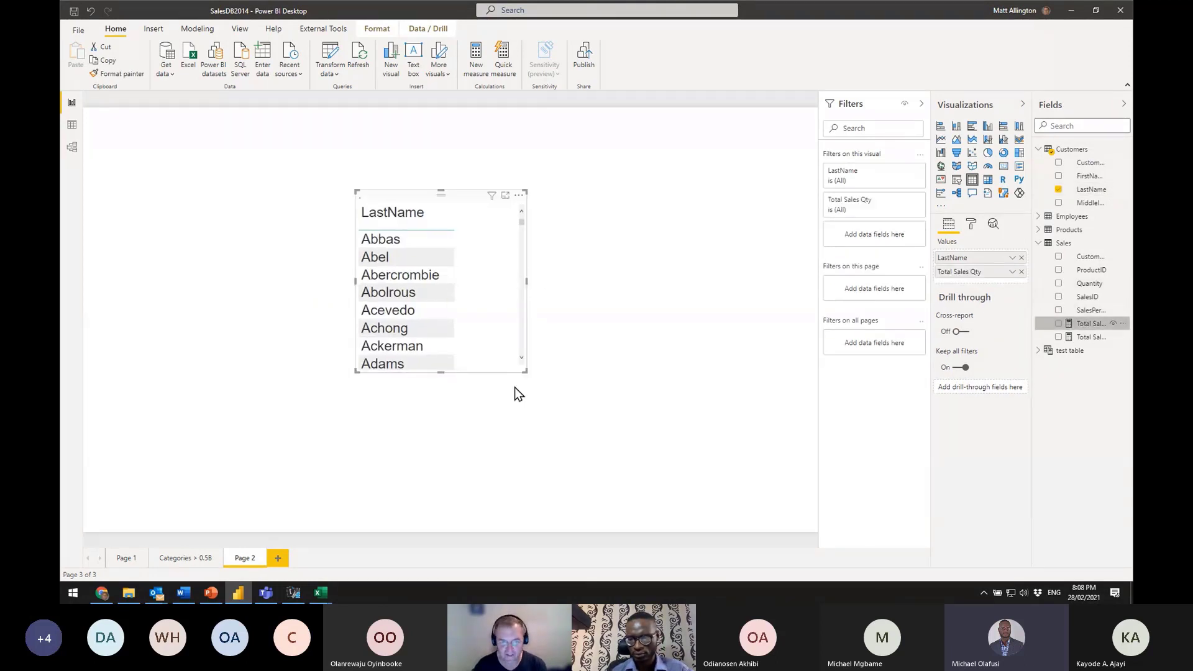
left_click_drag(676, 446, 674, 440)
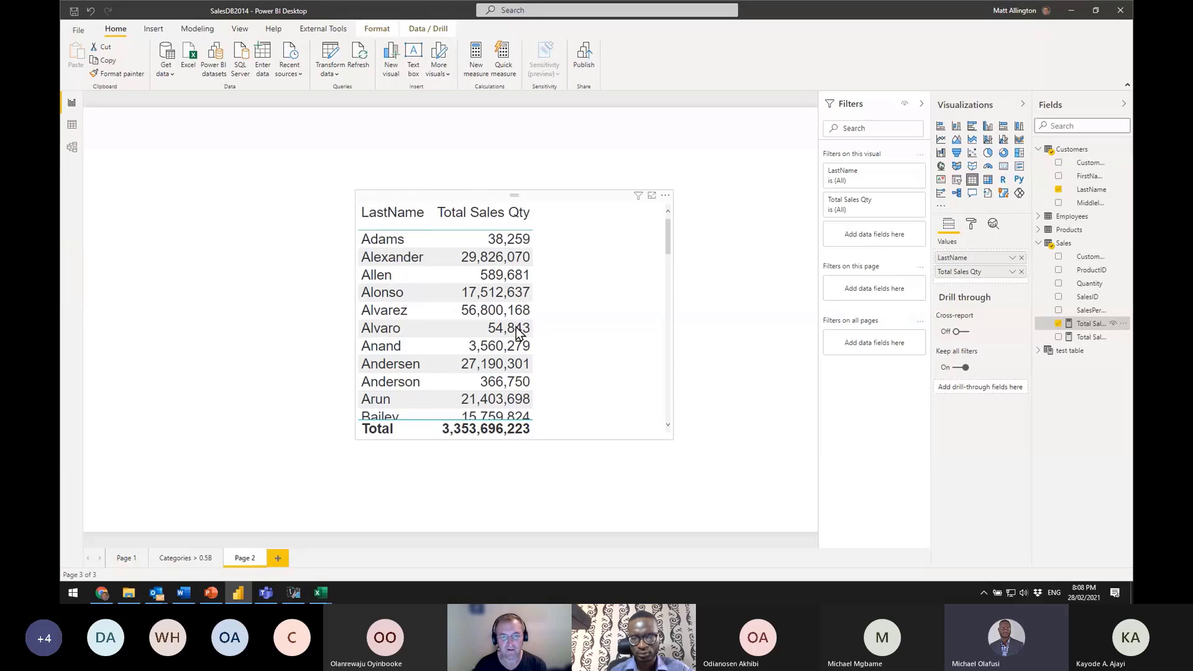
left_click(485, 213)
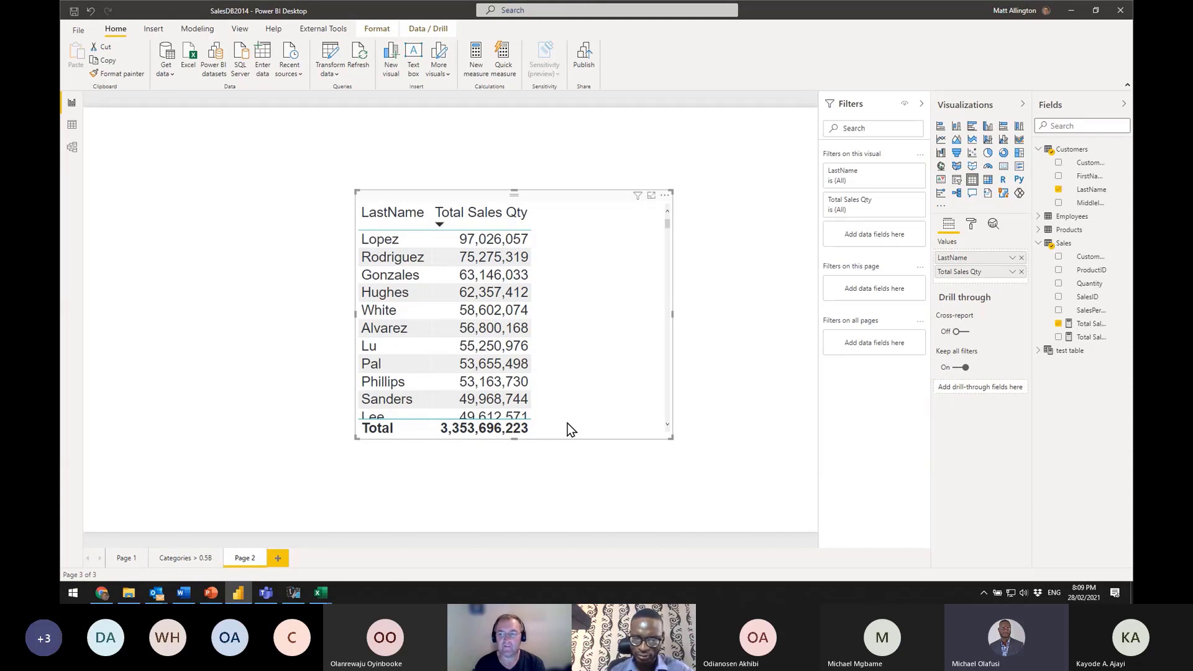
In the model view, line up the Customers and Products tables above the Sales table
left_click(72, 147)
left_click_drag(296, 347, 314, 349)
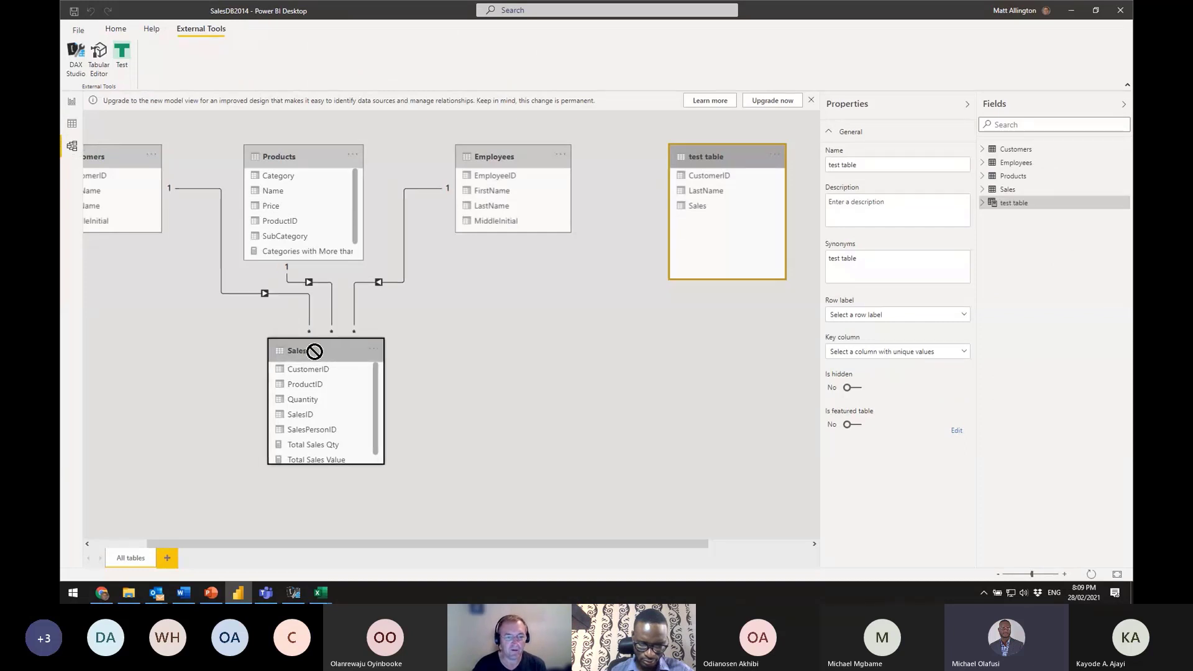
left_click_drag(123, 155, 170, 155)
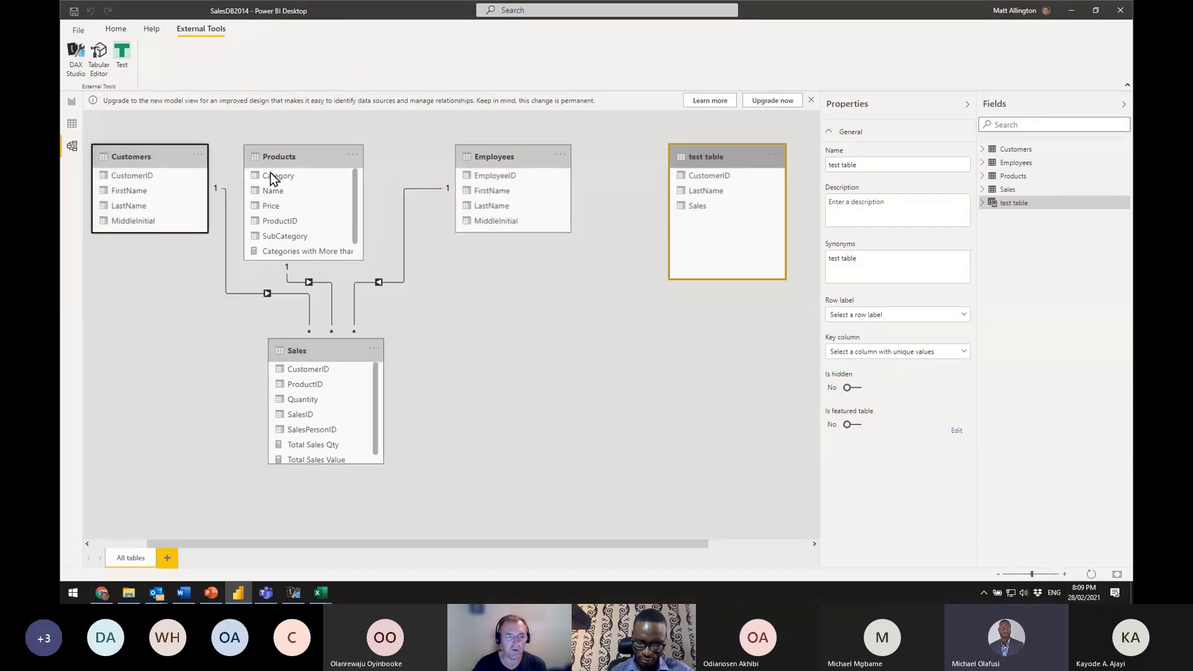
left_click_drag(298, 158, 320, 158)
Arrange the model as a star, with Customers and Employees on either side of Sales and Products above it
left_click_drag(490, 156, 468, 398)
left_click_drag(143, 157, 165, 347)
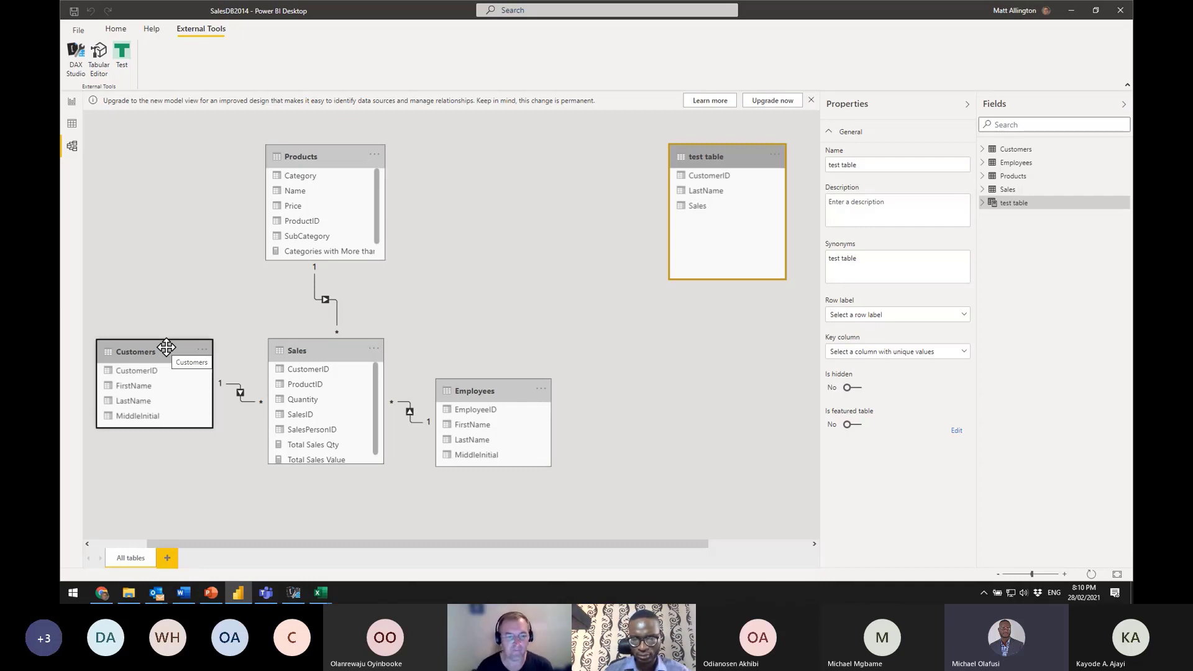
left_click_drag(311, 350, 325, 321)
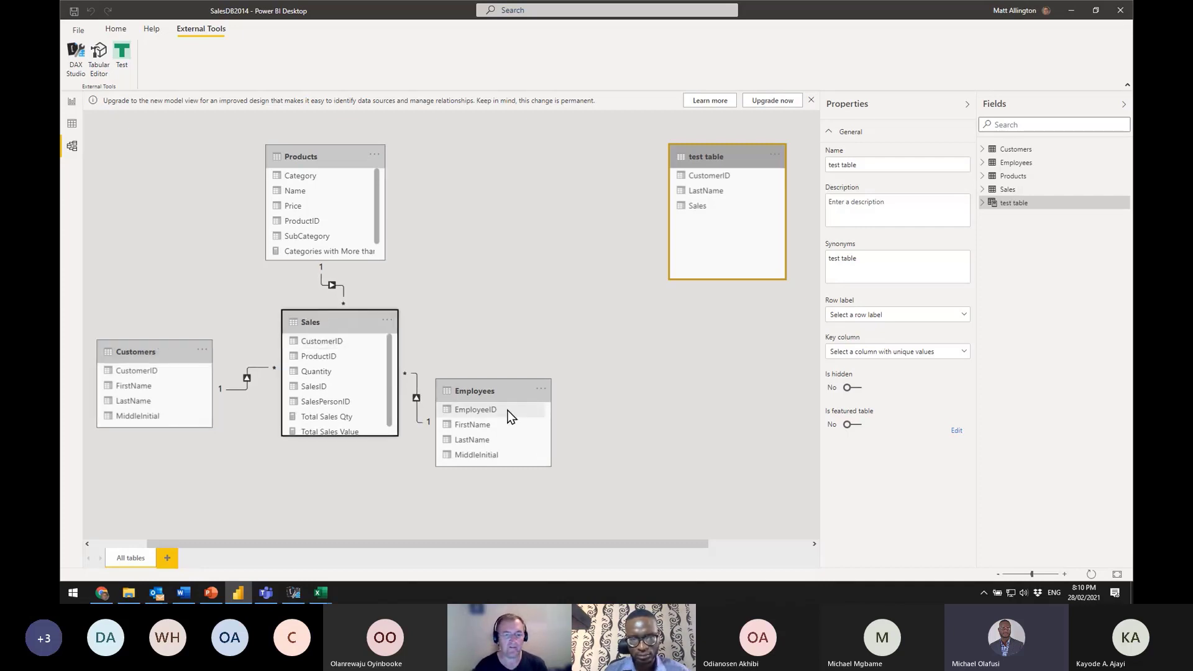
left_click_drag(502, 387, 507, 336)
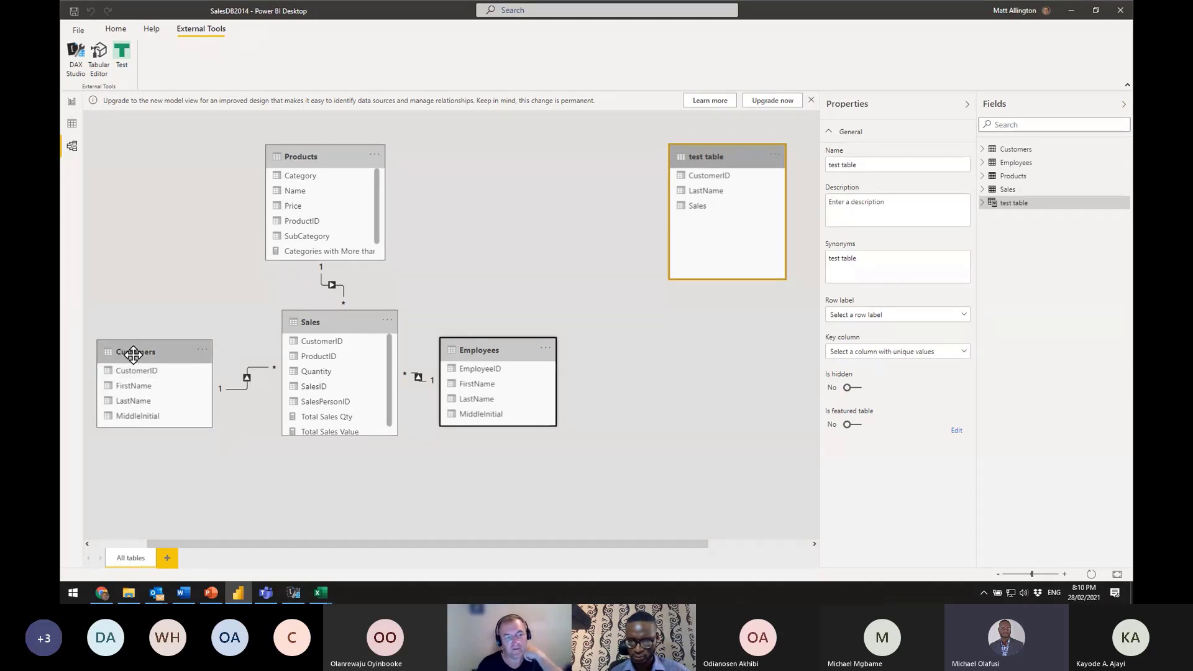
left_click_drag(132, 353, 146, 312)
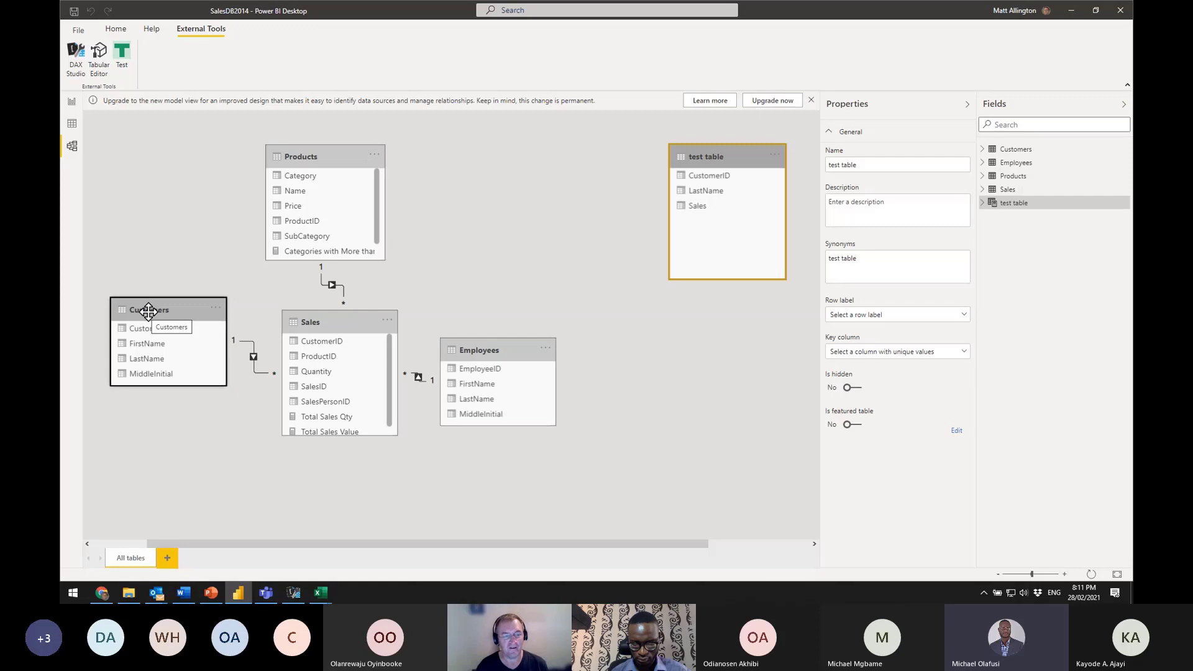
Move Customers and Employees above the Sales table beside Products, and centre Sales beneath them
left_click_drag(147, 311, 160, 160)
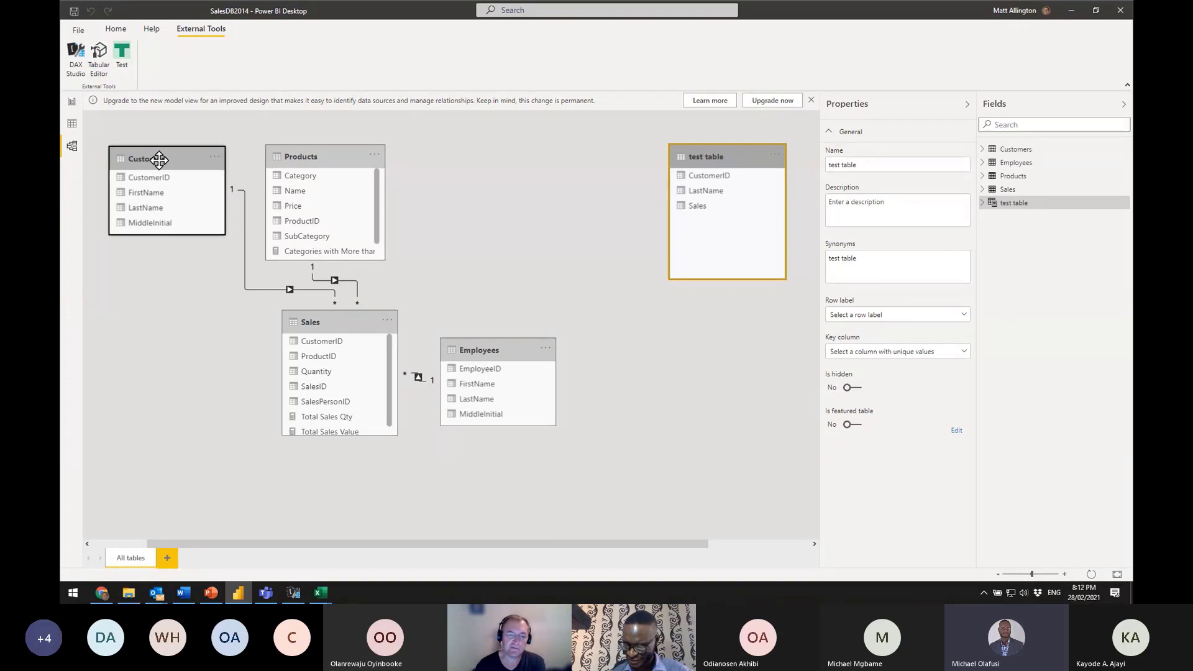
left_click_drag(485, 355, 476, 187)
left_click_drag(345, 321, 331, 320)
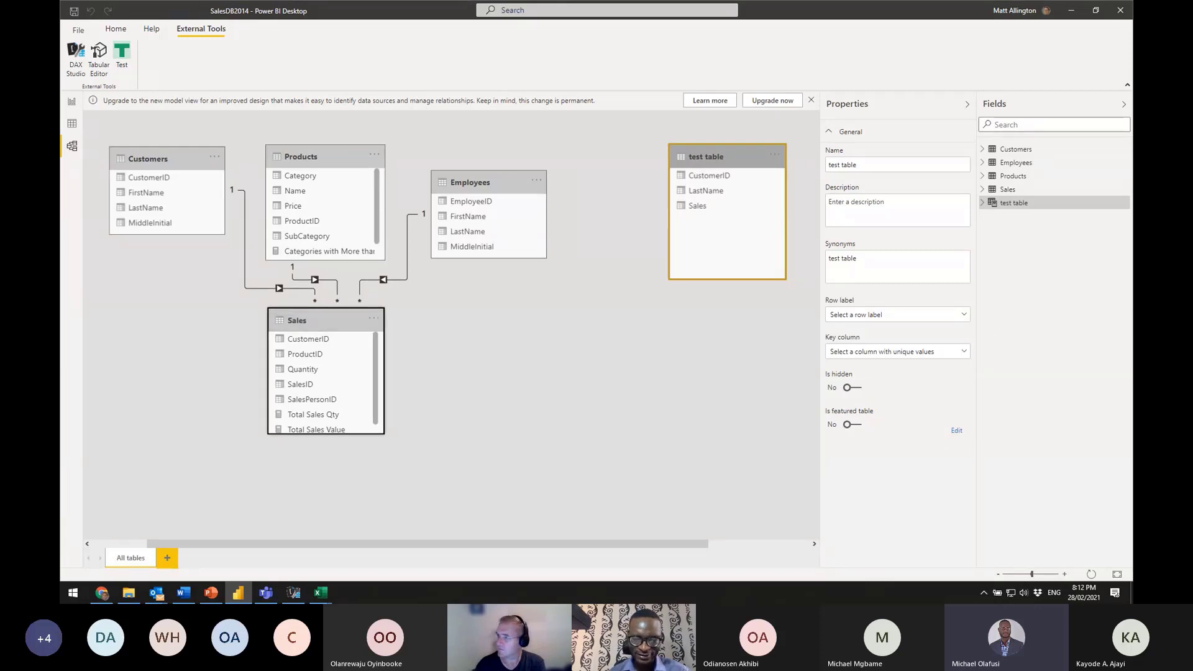
Examine the Sales table with its Quantity column and the Customers and Employees tables in the data view, and return to the report
key("alt+Tab")
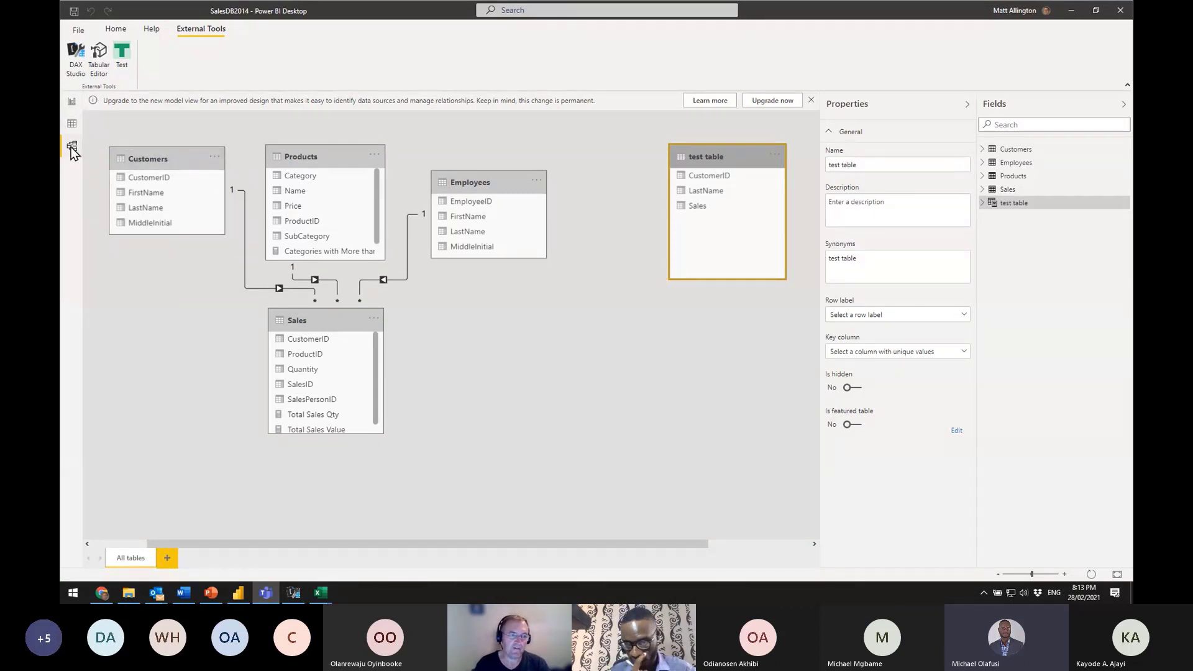
left_click(72, 123)
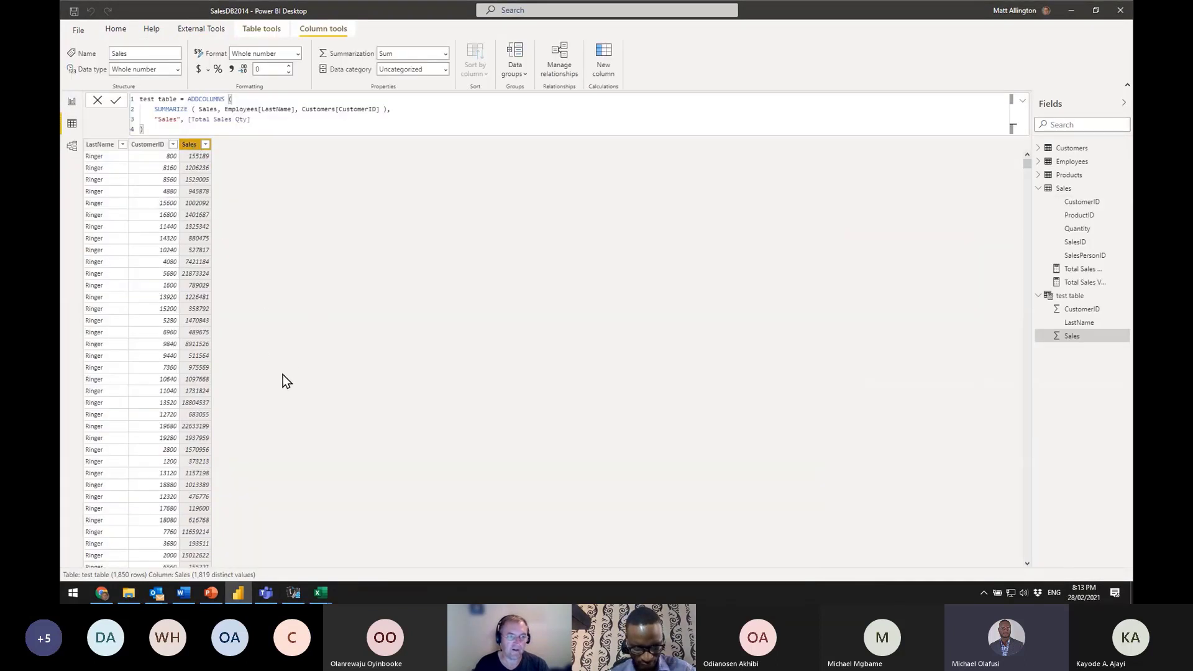
left_click(1081, 177)
left_click(1068, 188)
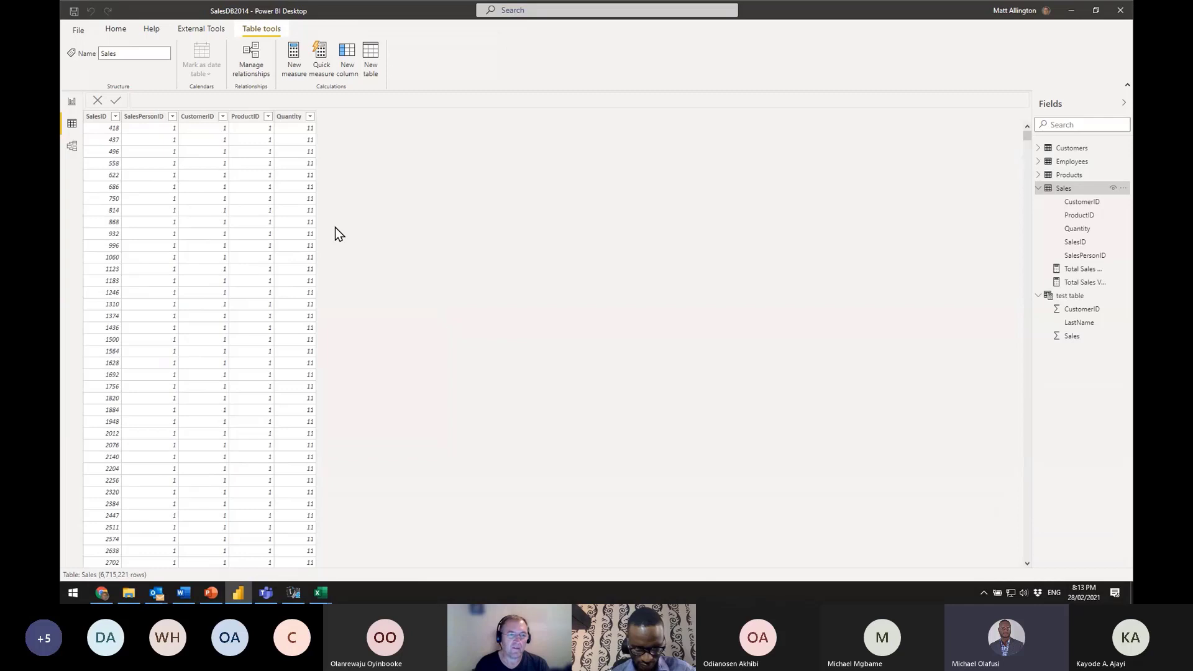
left_click(290, 117)
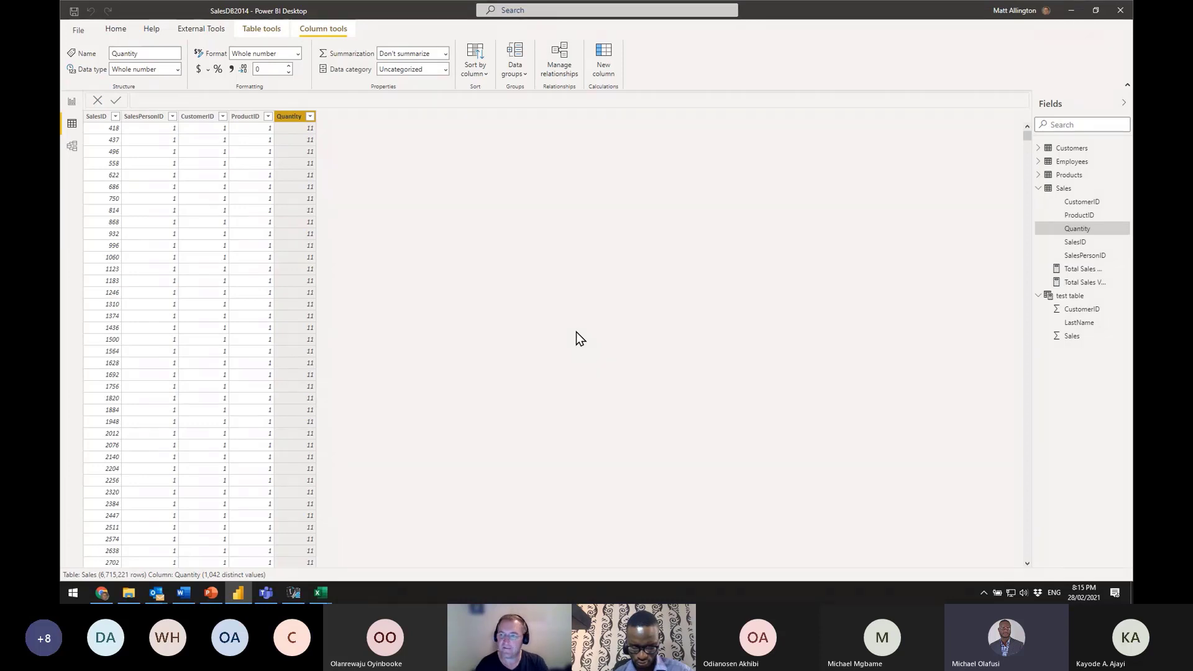
left_click(1074, 149)
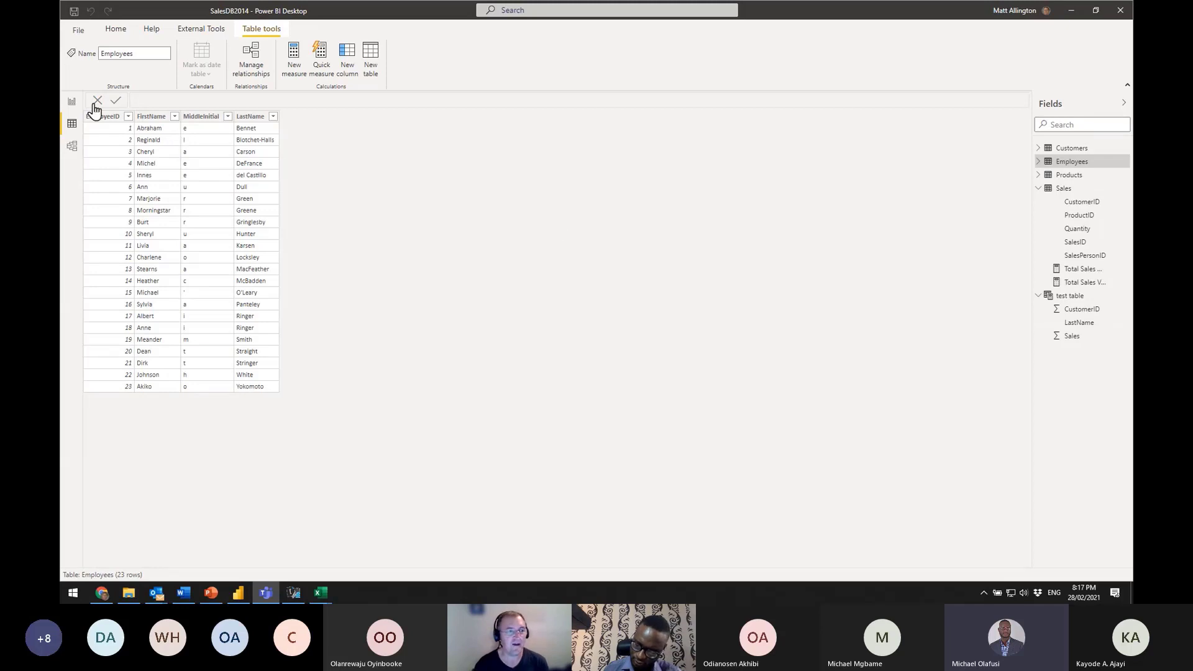
left_click(73, 103)
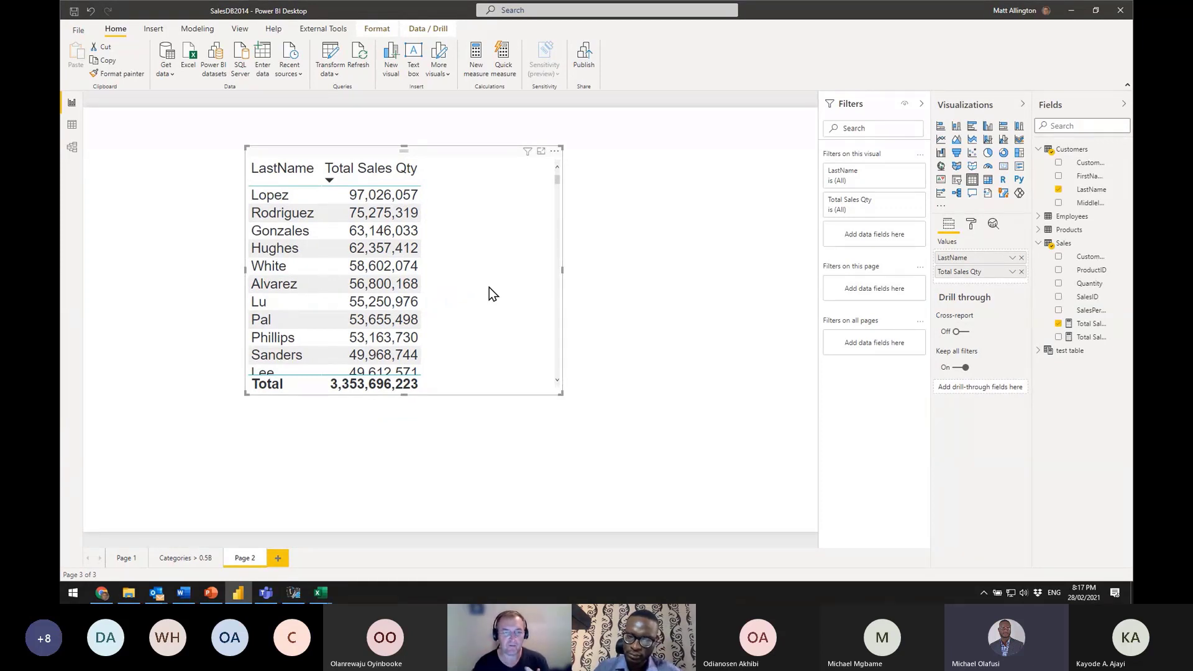
Move the table visual toward the page centre and redefine the Total Sales Qty measure as CALCULATE(sum(Sales[Quantity]),all(Customers[LastName]))
left_click_drag(489, 287, 545, 322)
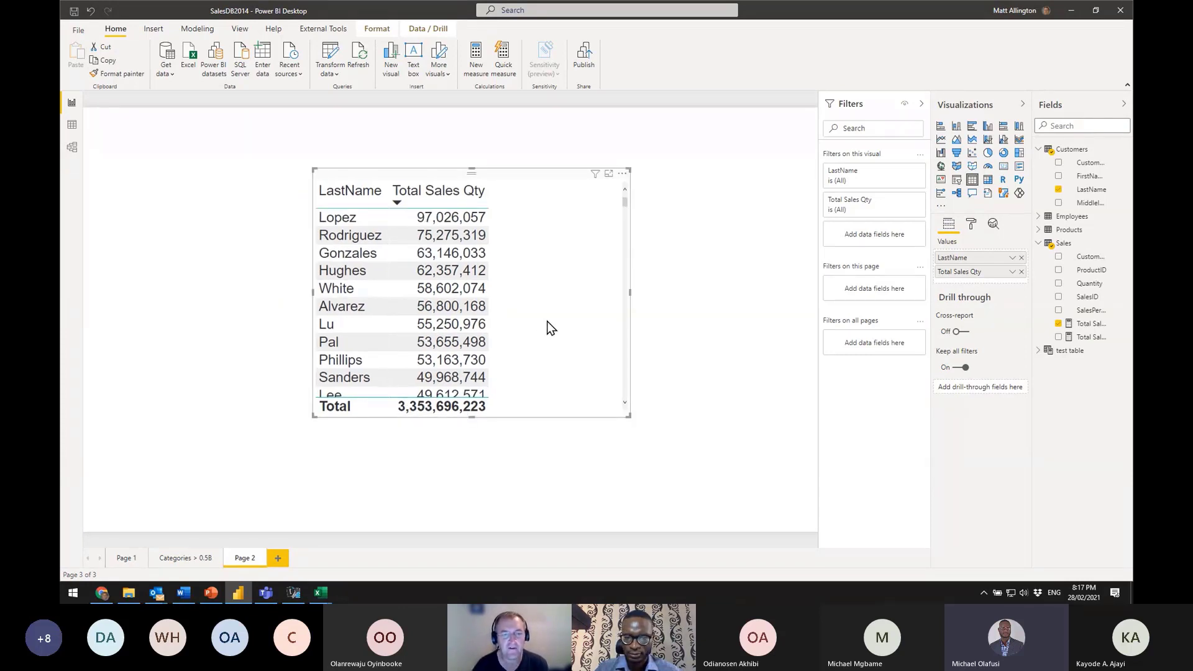
left_click(1087, 326)
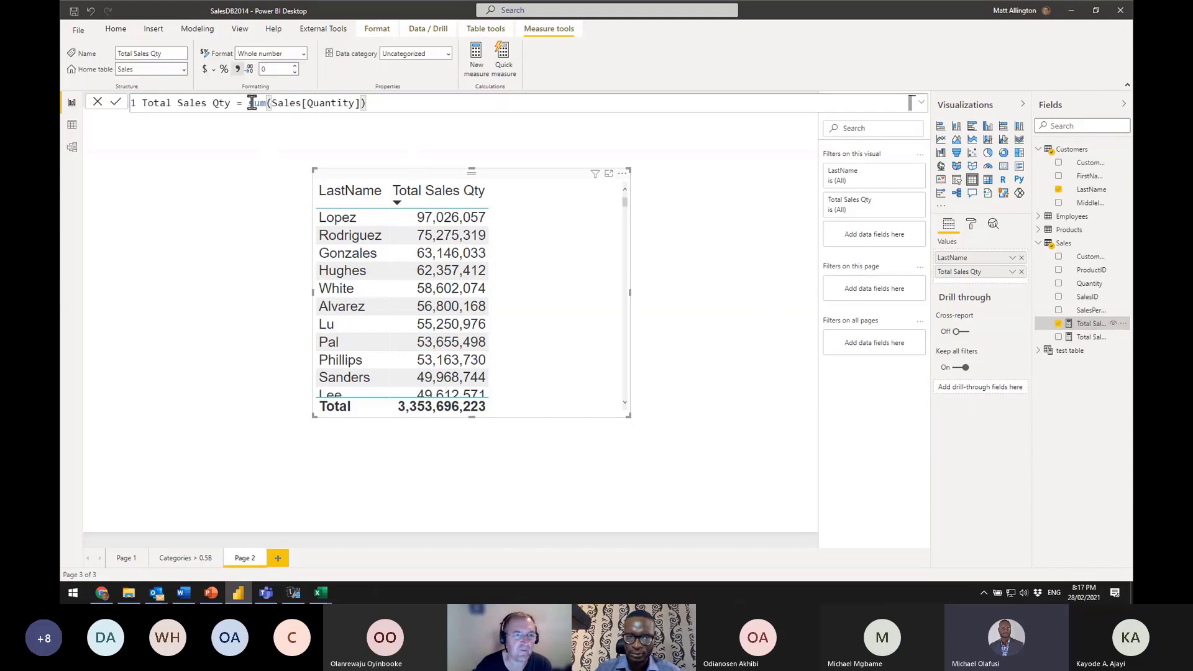
left_click(249, 103)
type("CALCULATE(")
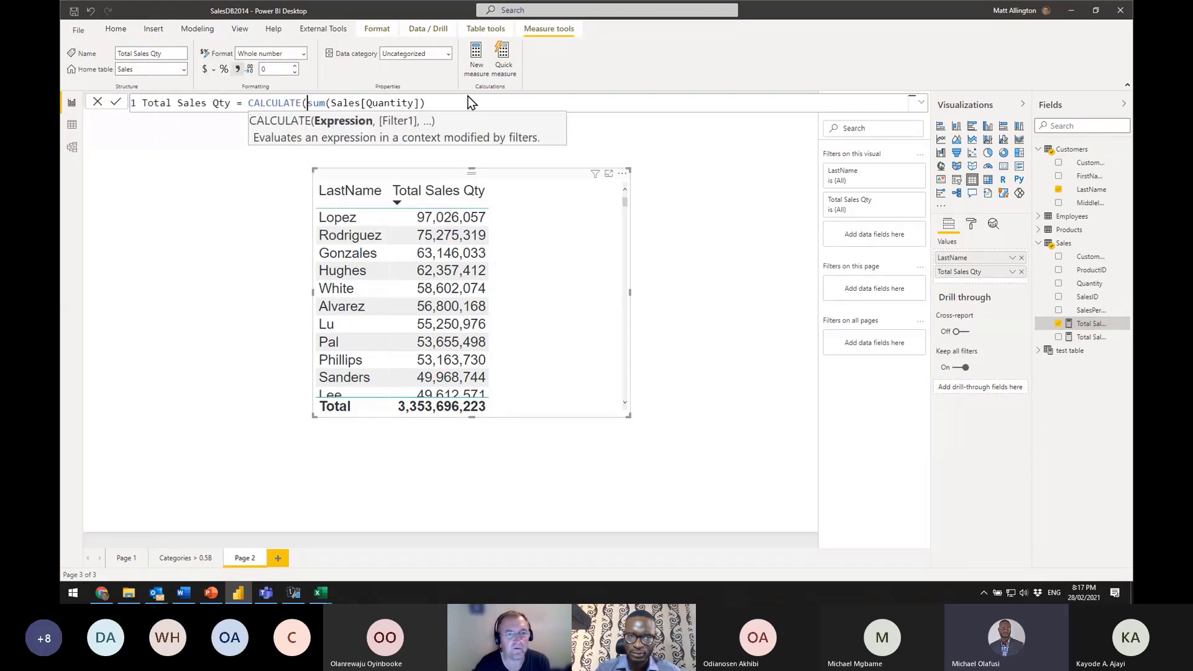
left_click(460, 102)
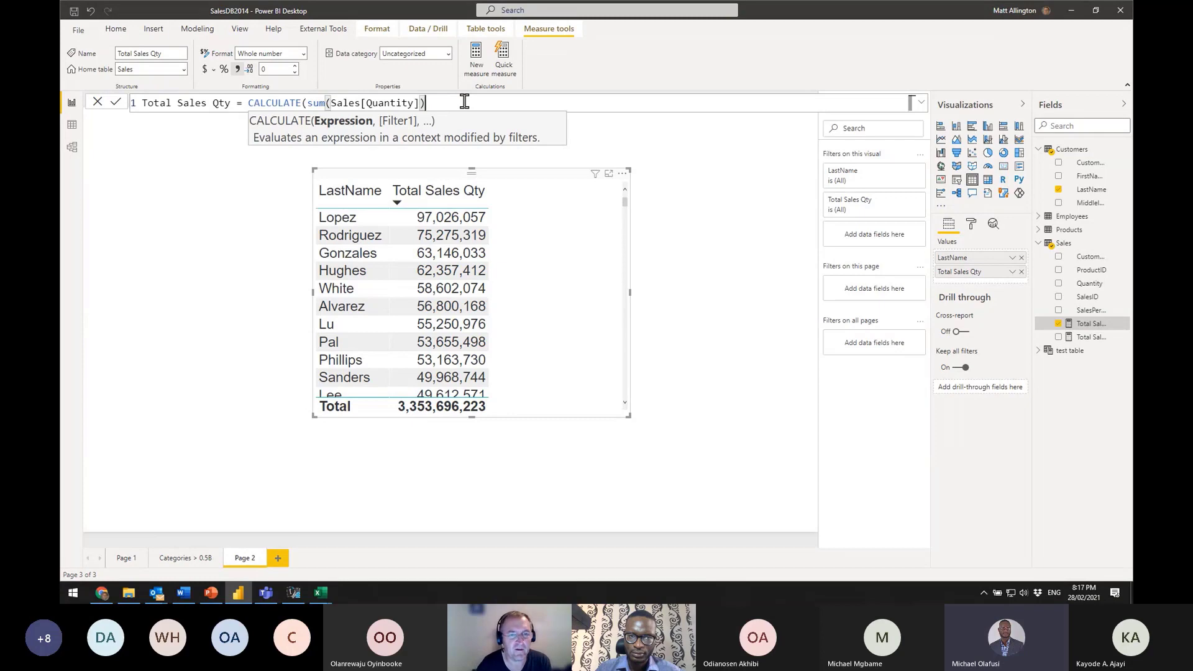
type(",")
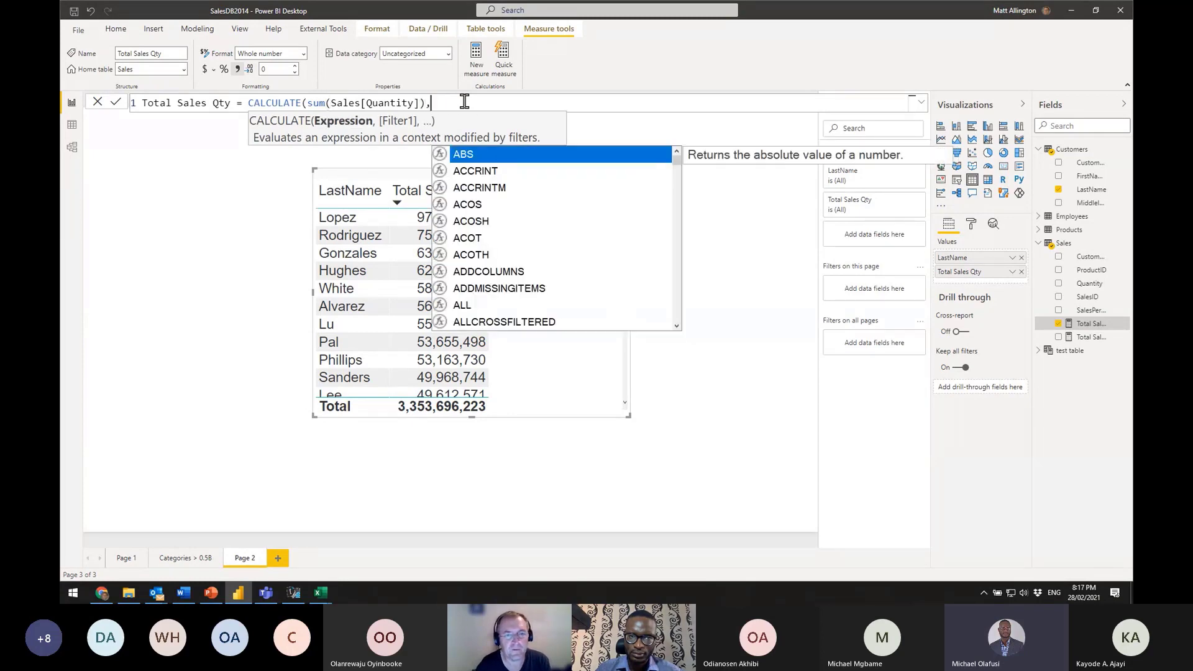
type("all(last")
key("Tab")
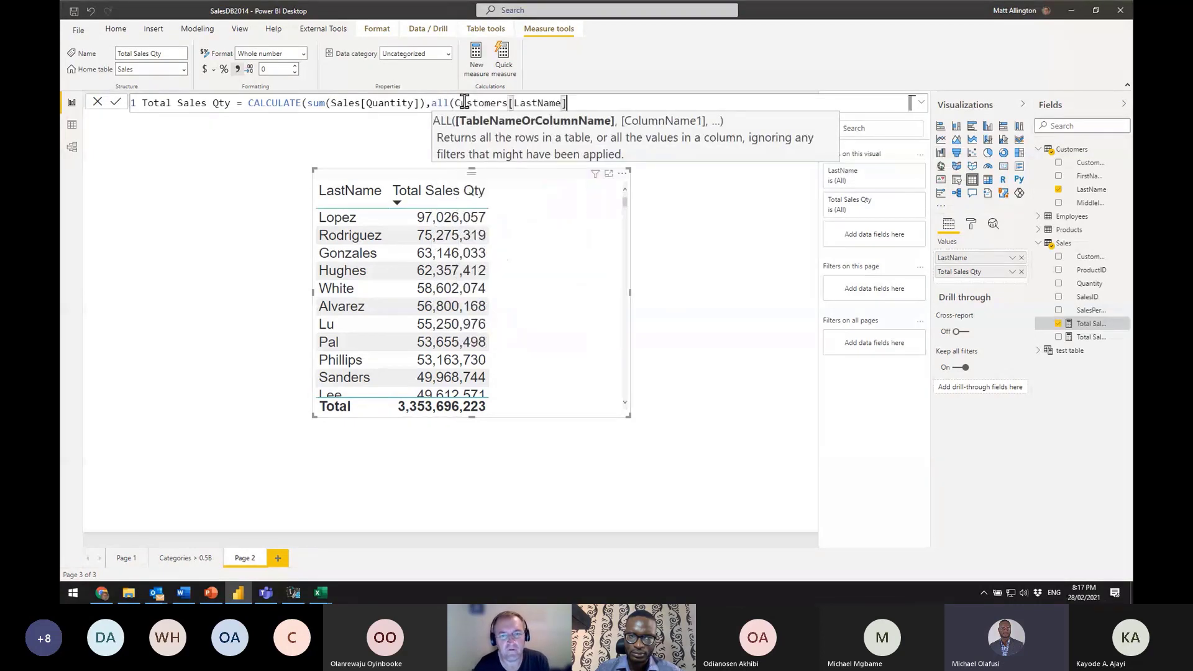
type("))")
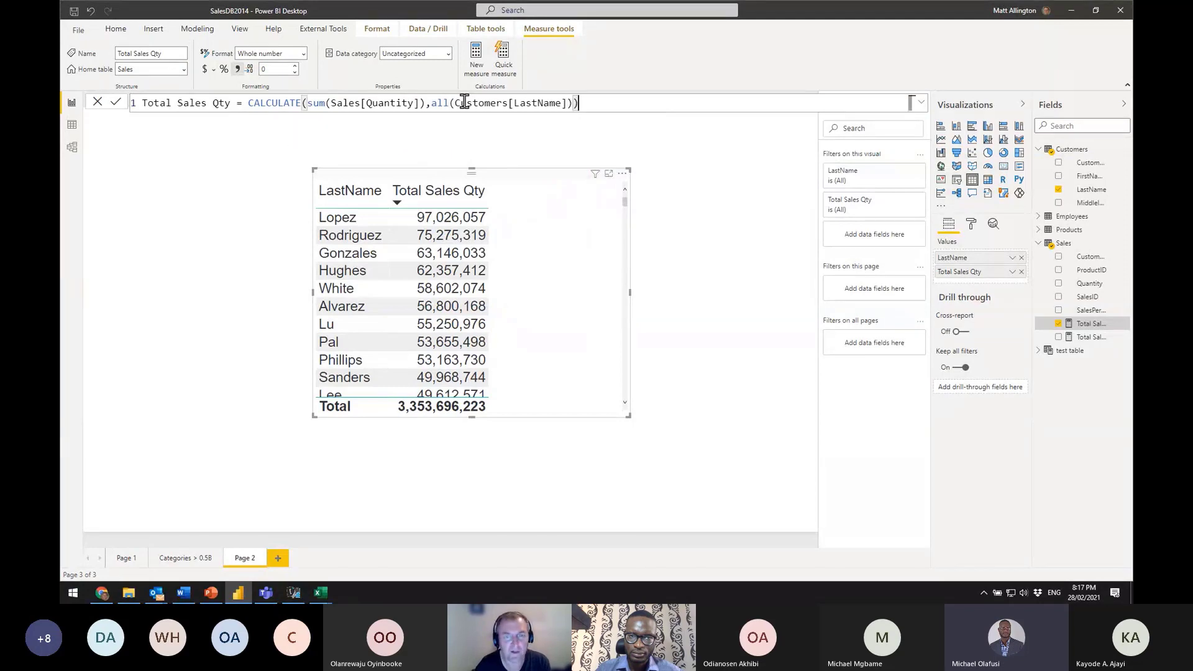
key("Return")
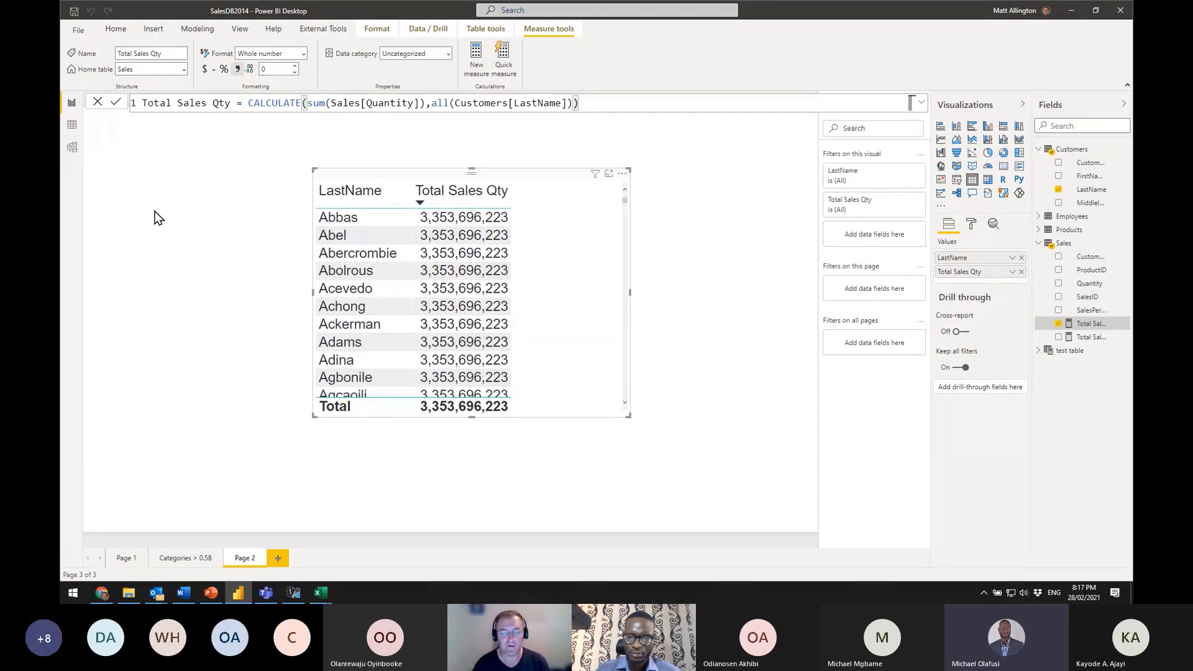
Reposition the table visual slightly on the page and collapse the Customers field list, keeping the Sales fields expanded
mouse_move(584, 293)
left_mouse_down()
mouse_move(570, 312)
mouse_move(586, 303)
mouse_move(573, 295)
left_mouse_up()
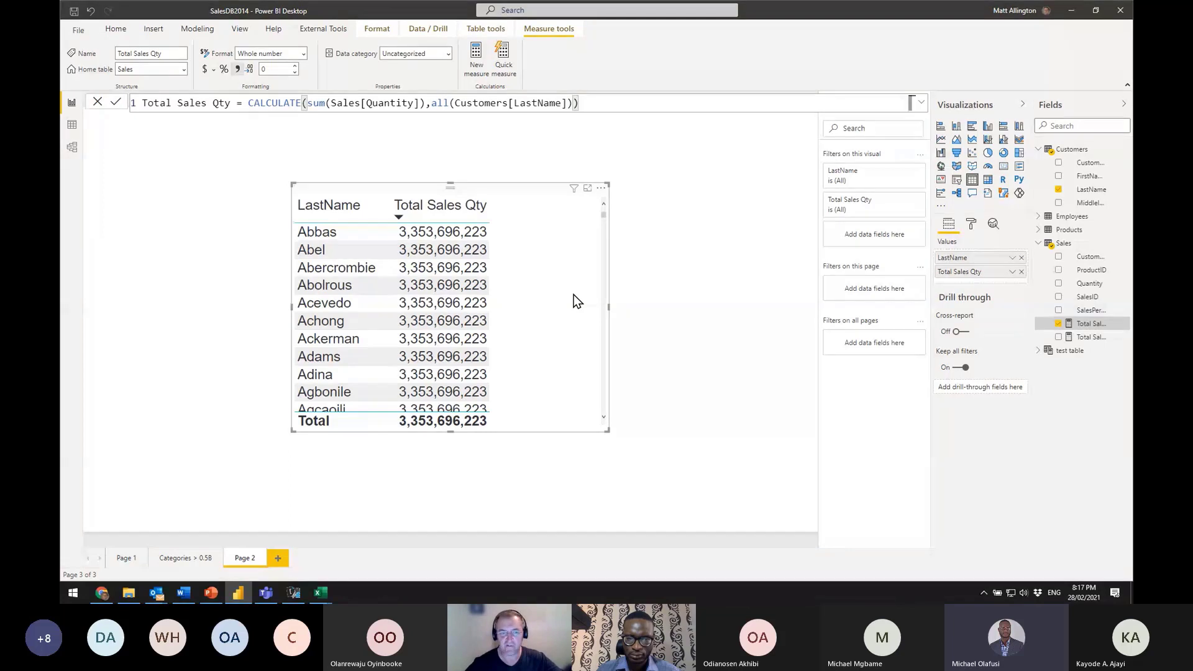
left_click_drag(573, 295, 588, 293)
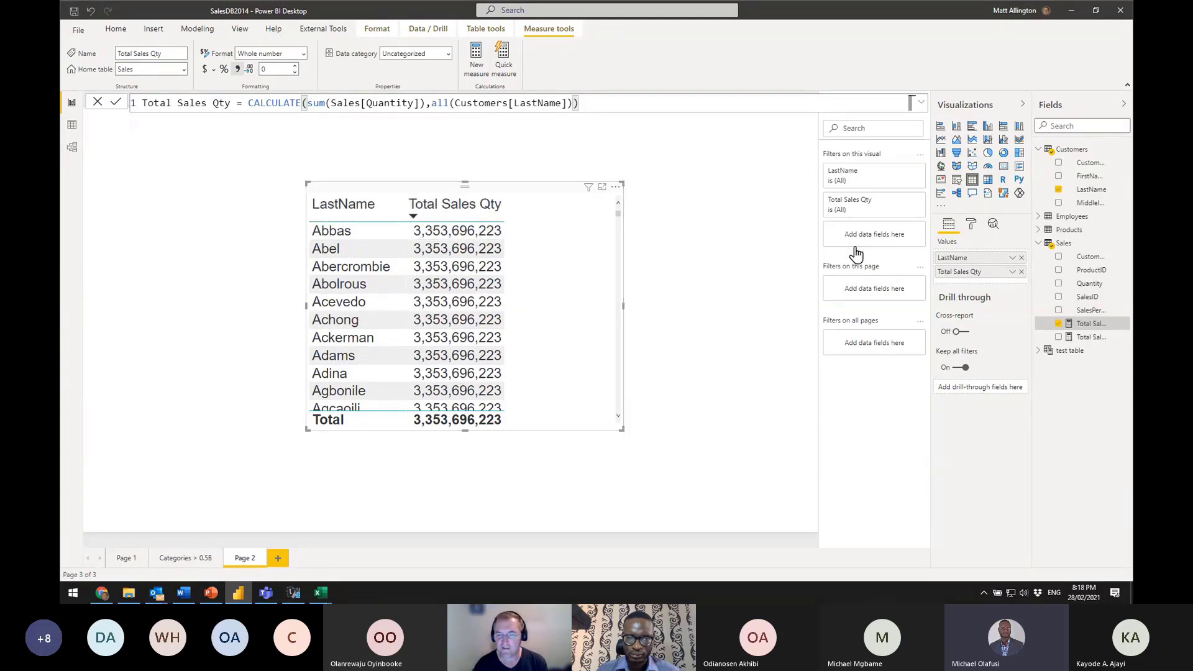
left_click(1038, 149)
left_click(1038, 190)
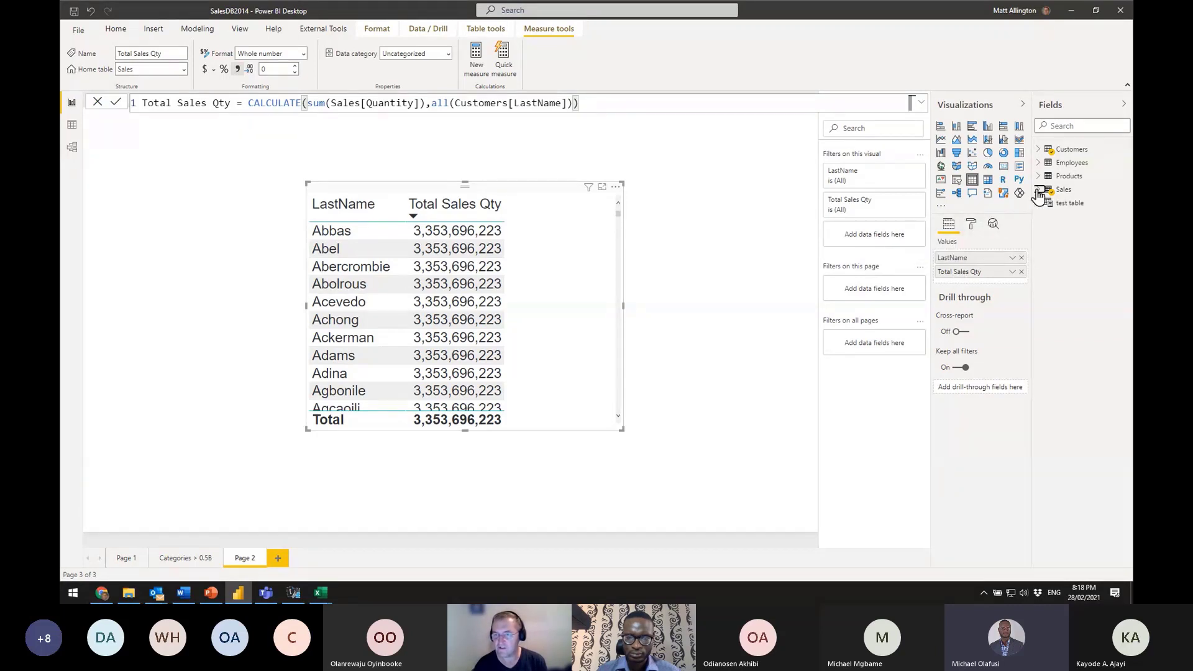
left_click(1038, 190)
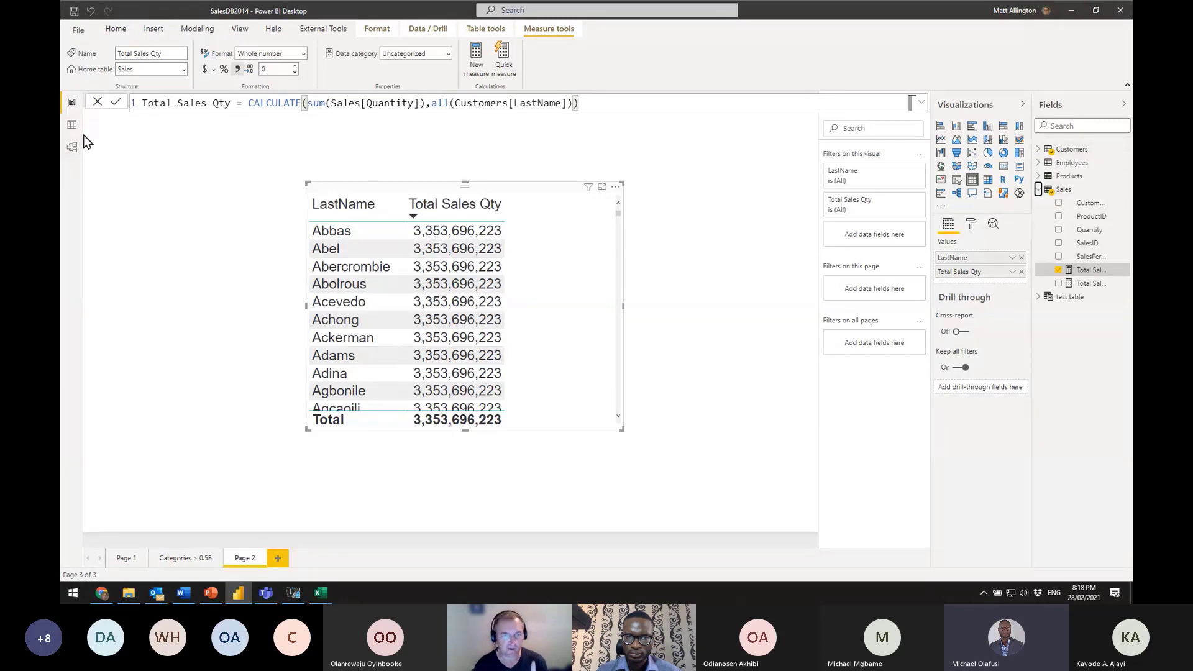
In the model view, align the Customers table with Products and move Sales slightly lower beneath them
left_click(72, 147)
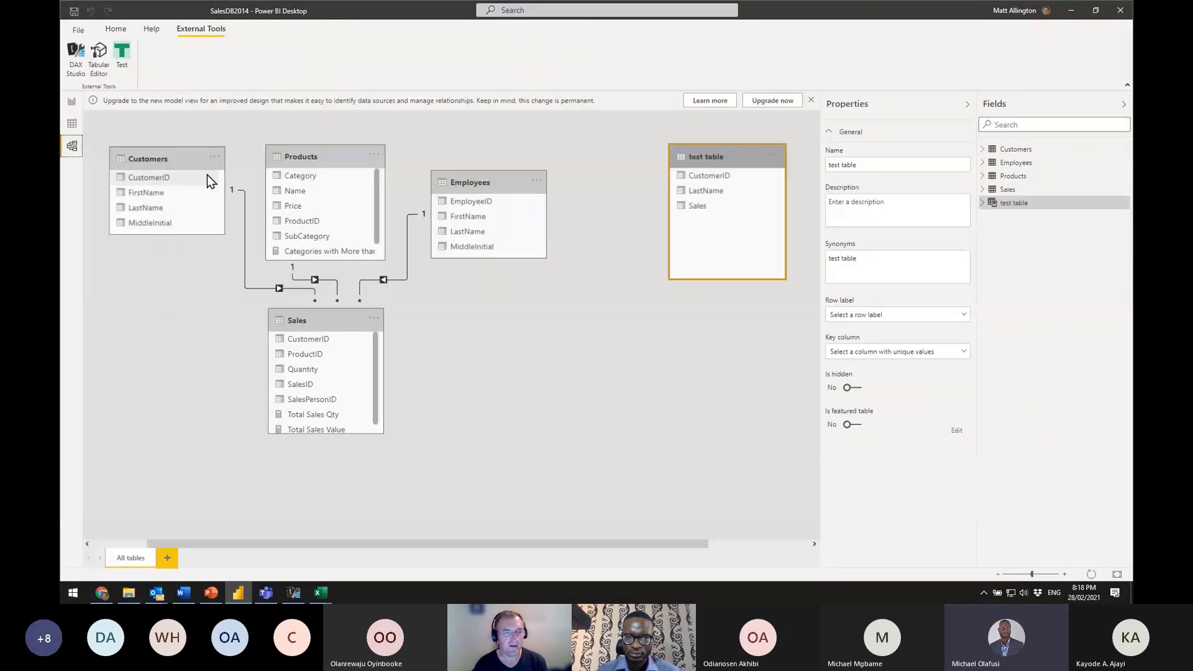
left_click_drag(172, 163, 162, 160)
left_click_drag(336, 322, 336, 343)
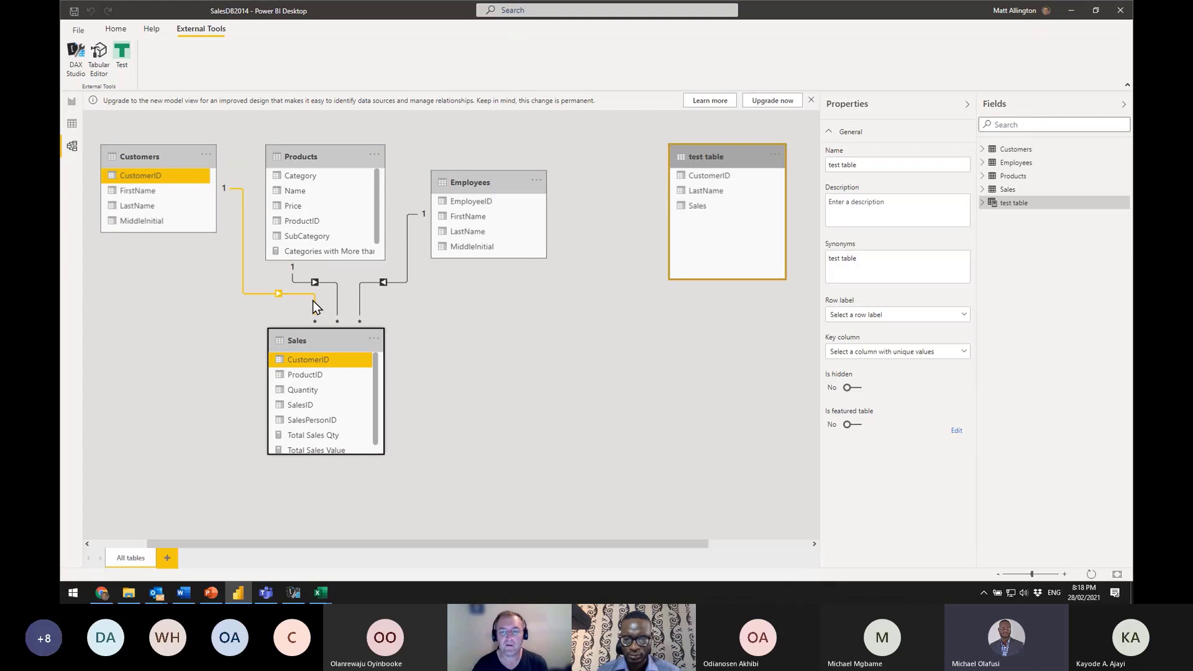
Back in the report, replace the table visual's fields with Total Sales Value and LastName from test table
left_click(72, 102)
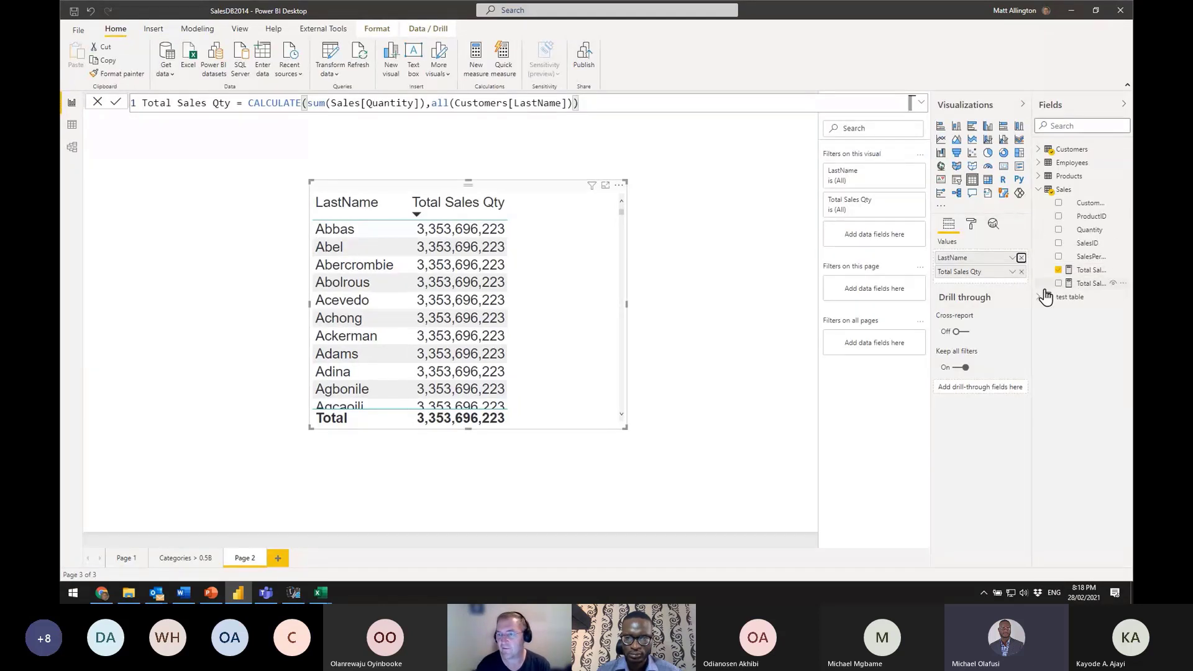
left_click(1022, 257)
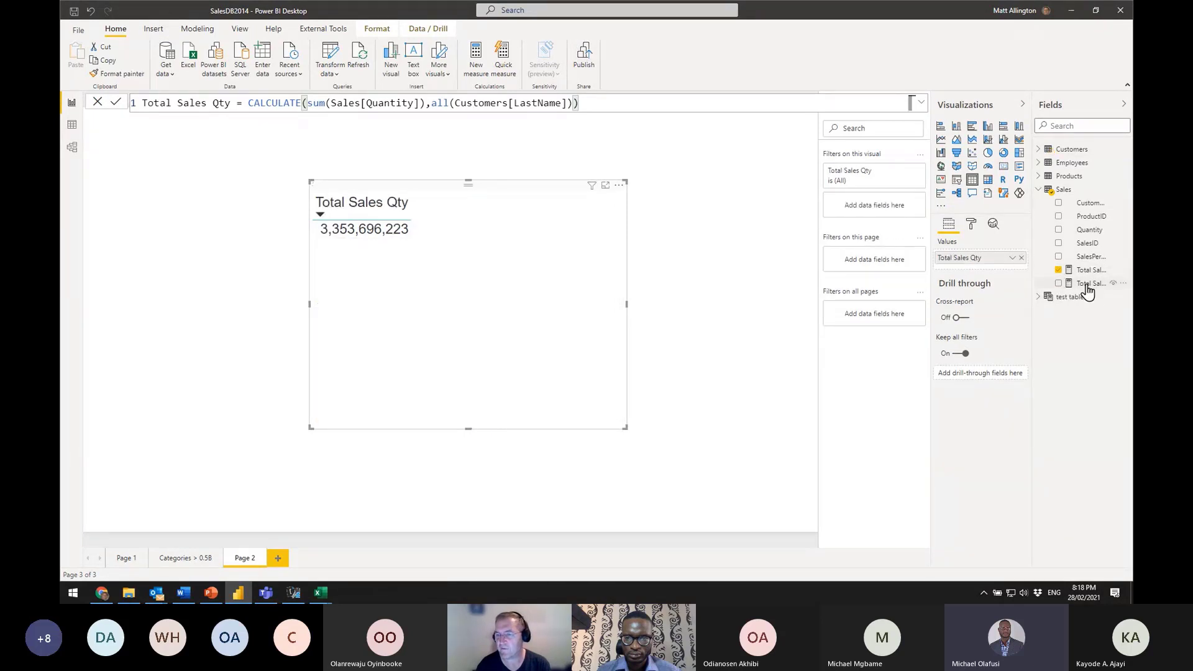
left_click(1021, 258)
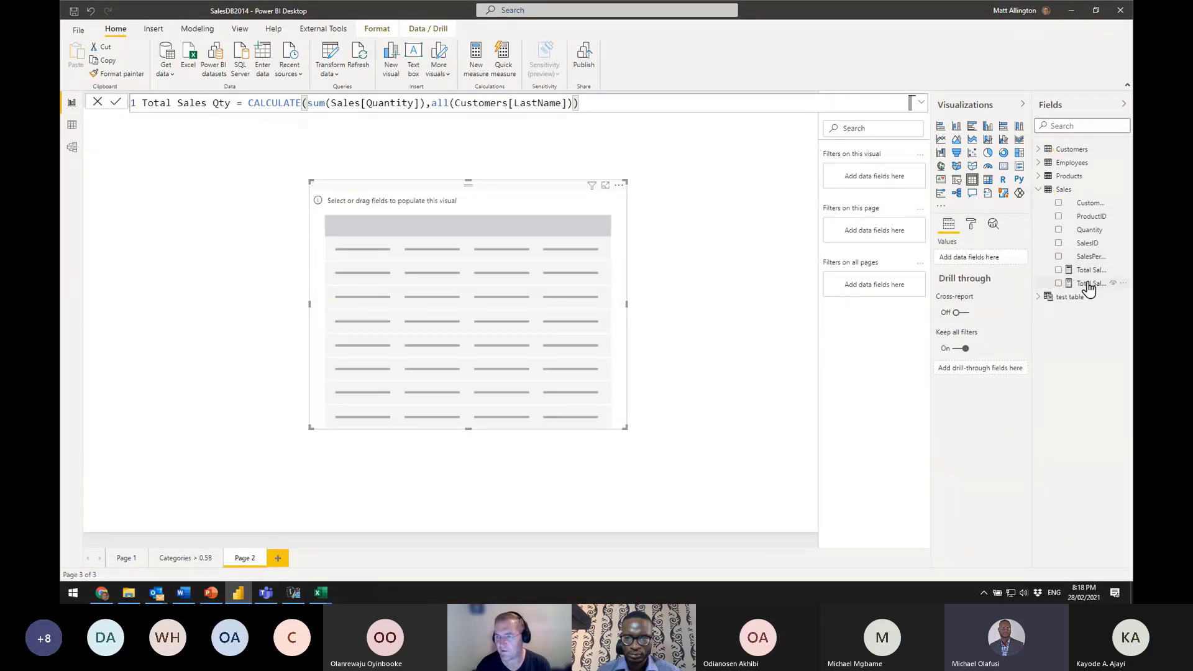
left_click(1059, 283)
left_click(1039, 297)
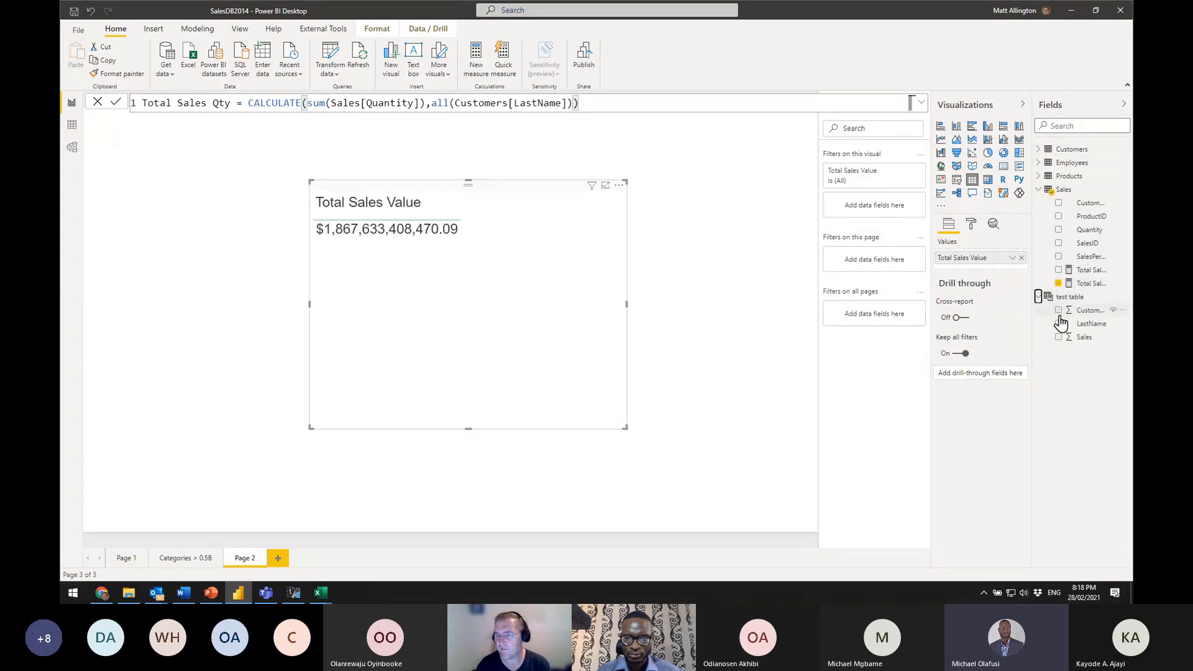
left_click_drag(1087, 323, 982, 253)
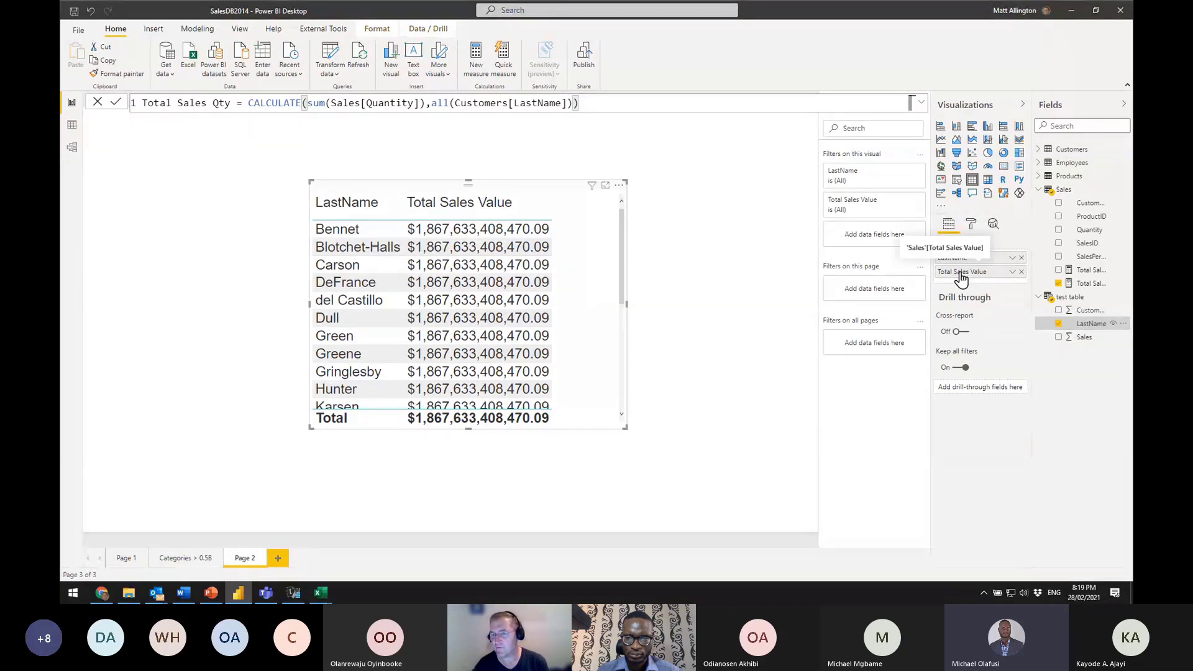
In the model view, move test table closer to Employees and Sales below the gap between Products and Employees, and return to the report
left_click(72, 146)
left_click_drag(687, 181, 660, 192)
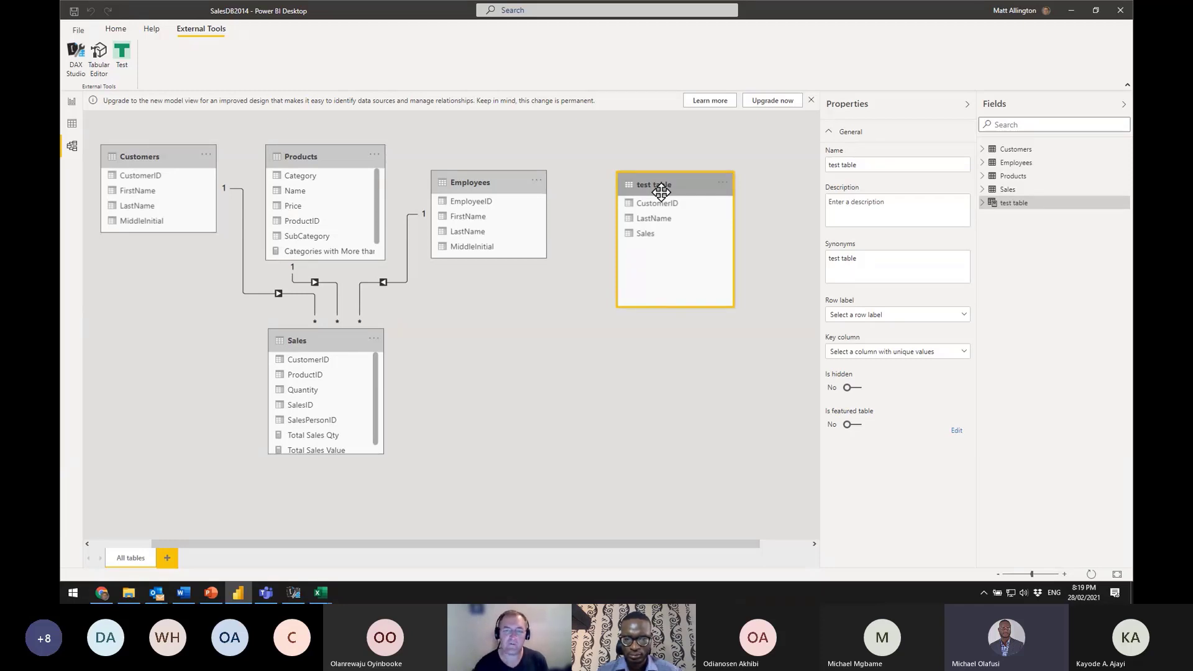
left_click_drag(326, 349, 398, 367)
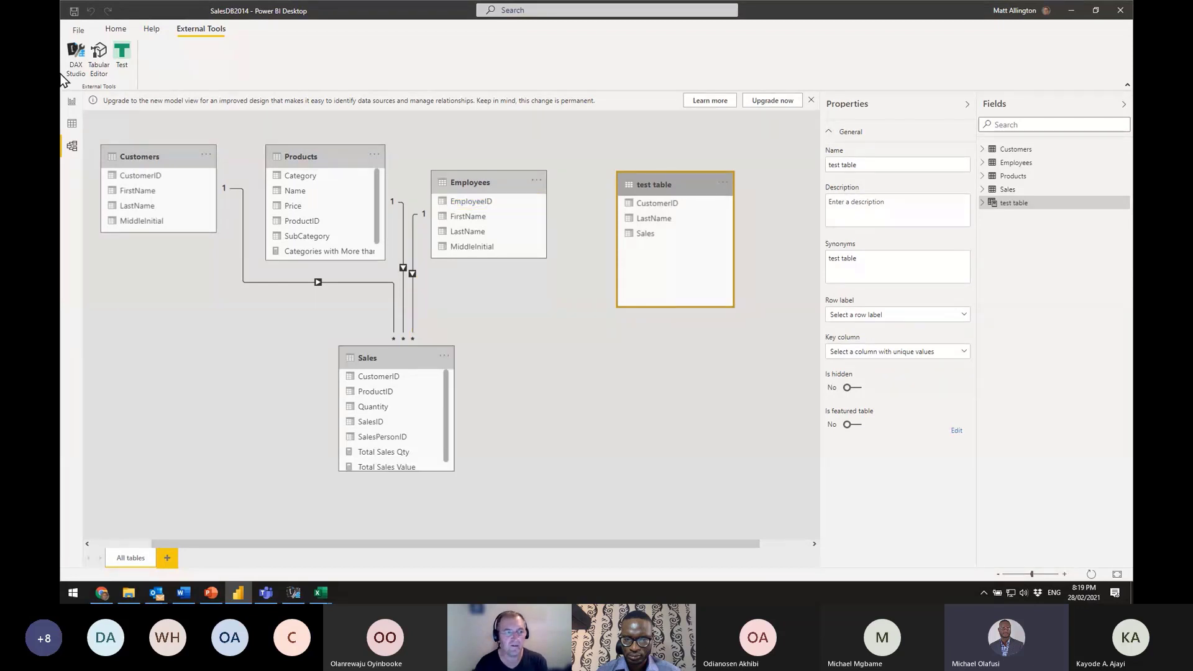
left_click(73, 102)
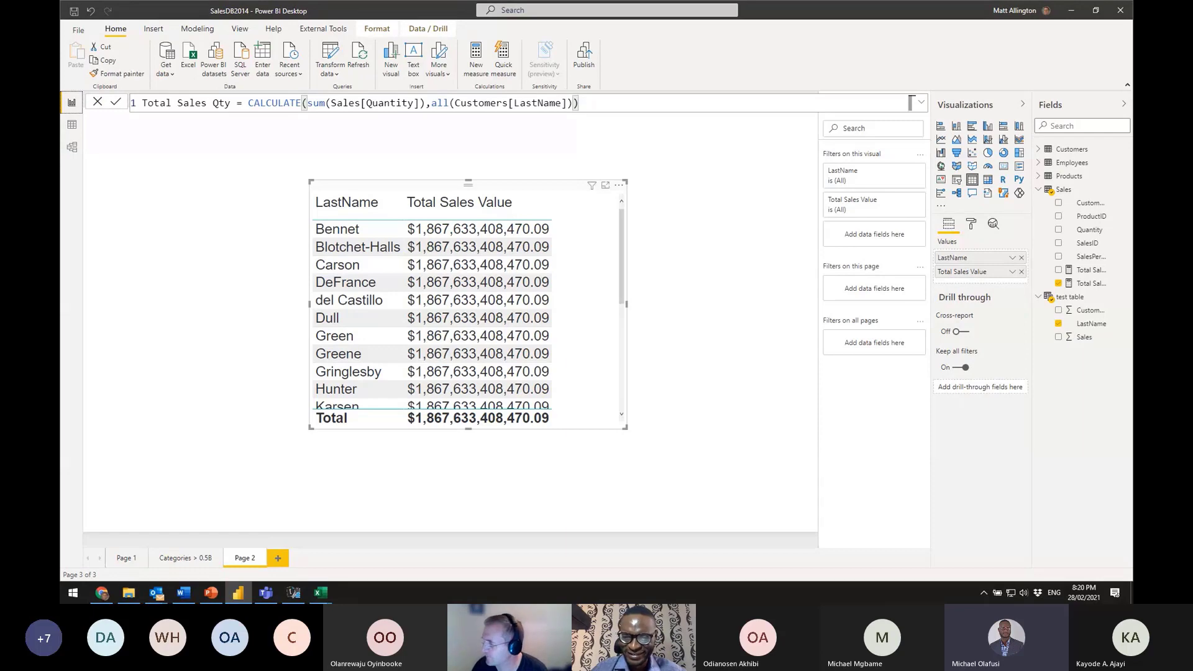
In the new model view, move Sales further below the other tables and temporarily box the cardinality marker on its Products relationship
left_click(73, 150)
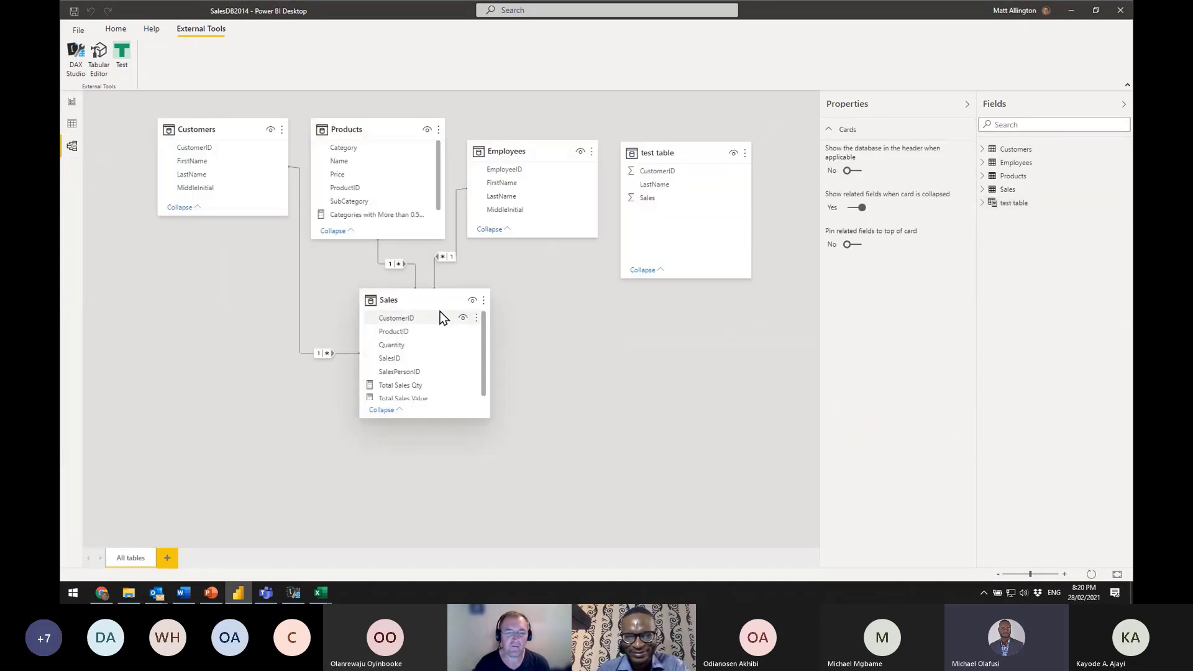
left_click_drag(437, 302, 469, 350)
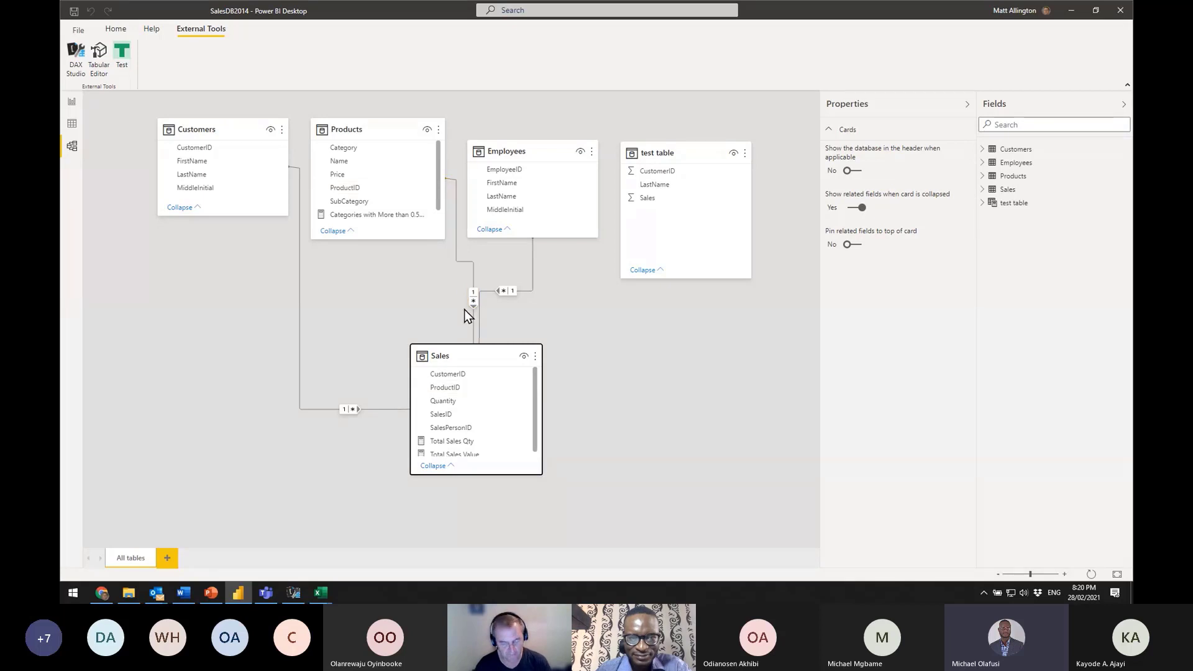
left_click_drag(464, 283, 480, 315)
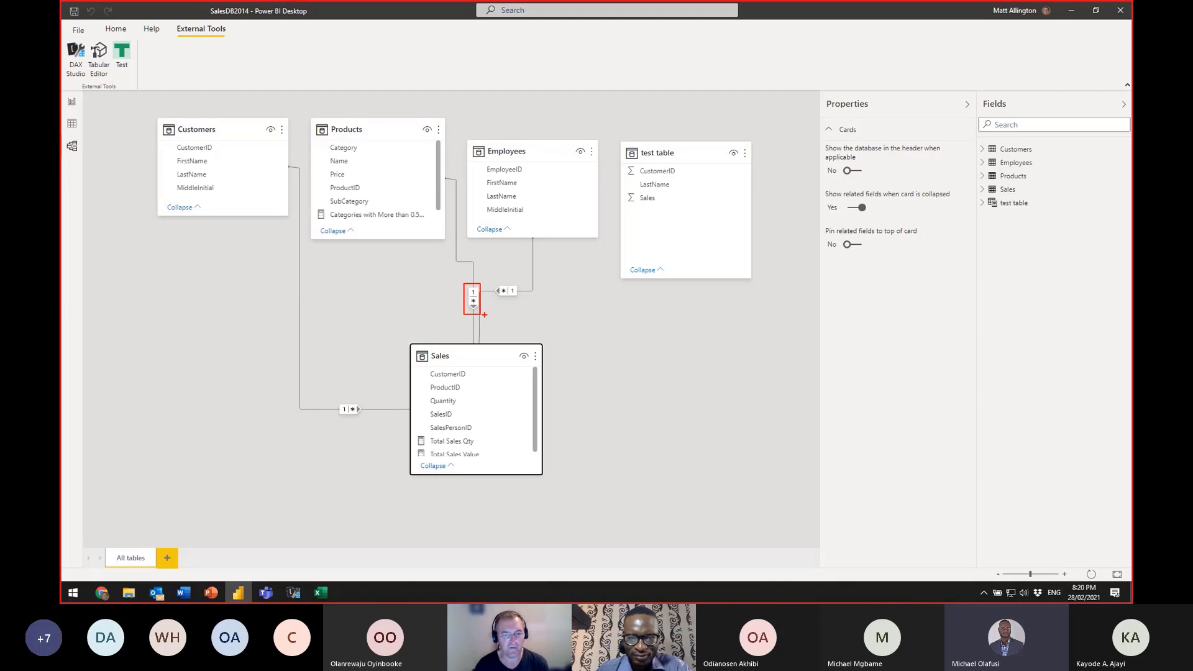
key("Escape")
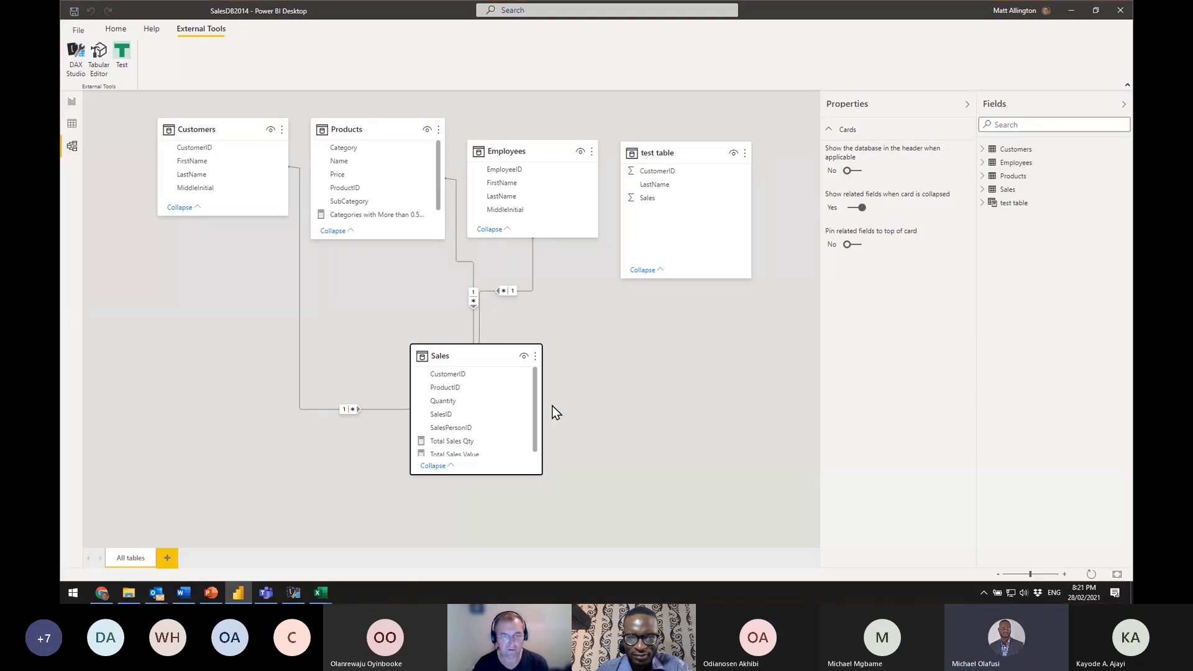
Move the Sales table to the far right of the model diagram and temporarily outline where the relationship lines meet its edge
mouse_move(474, 354)
left_mouse_down()
mouse_move(722, 440)
mouse_move(960, 412)
left_mouse_up()
left_click(670, 544)
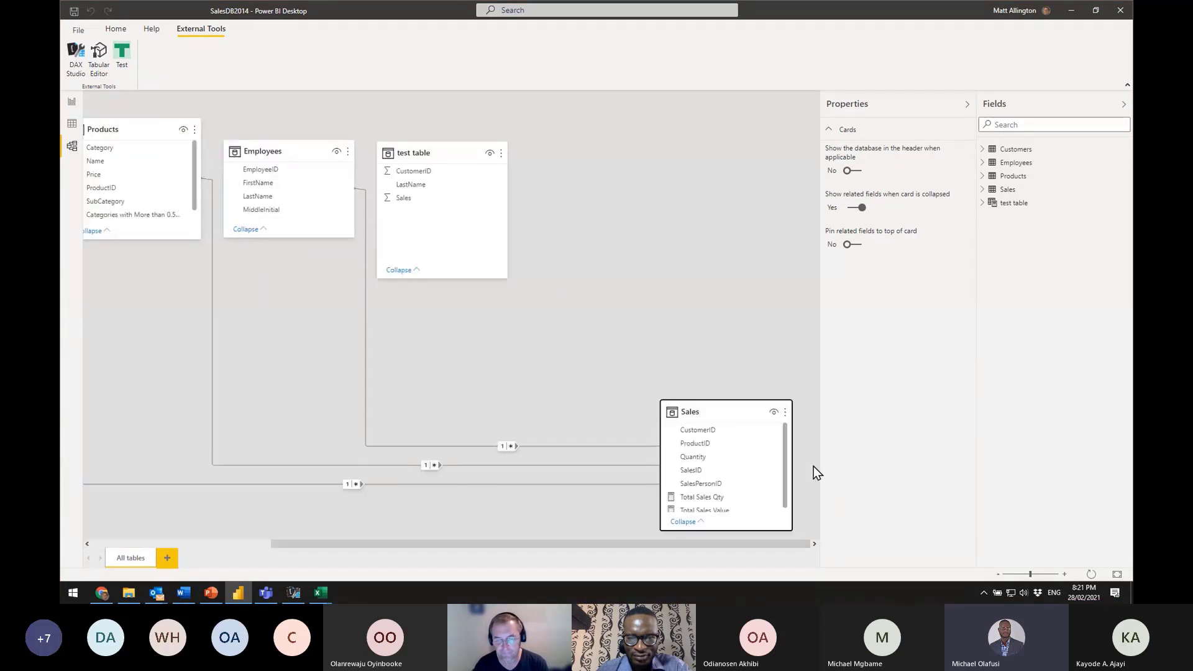
left_click_drag(748, 407, 745, 383)
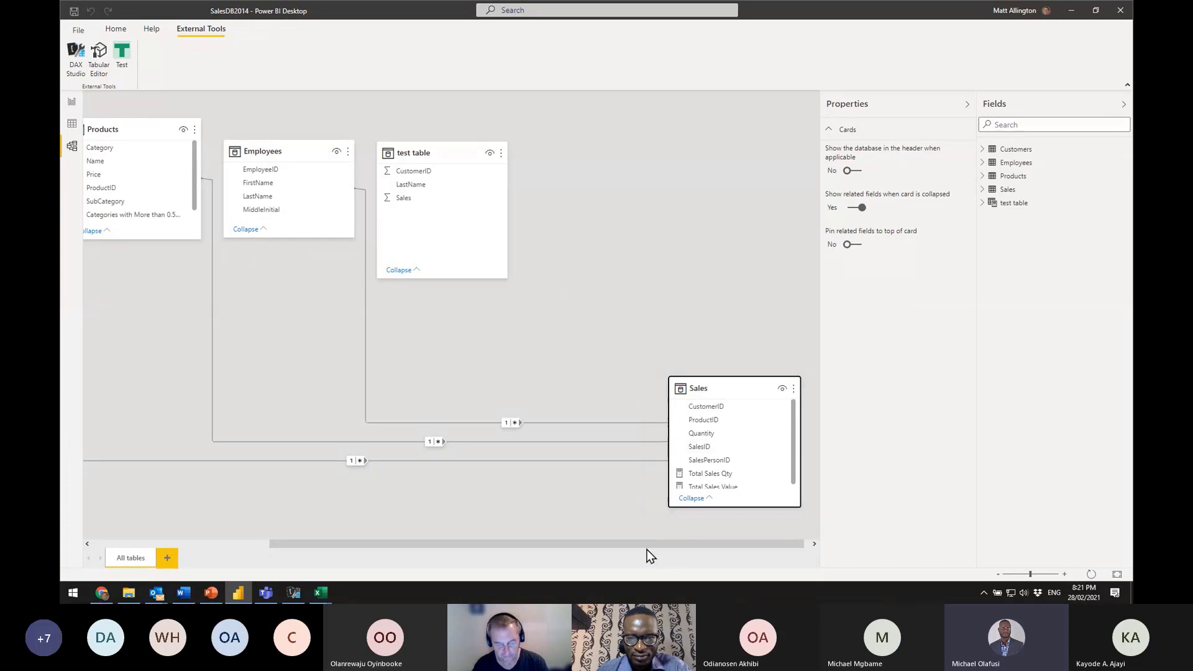
key("ctrl+2")
left_click_drag(652, 403, 672, 497)
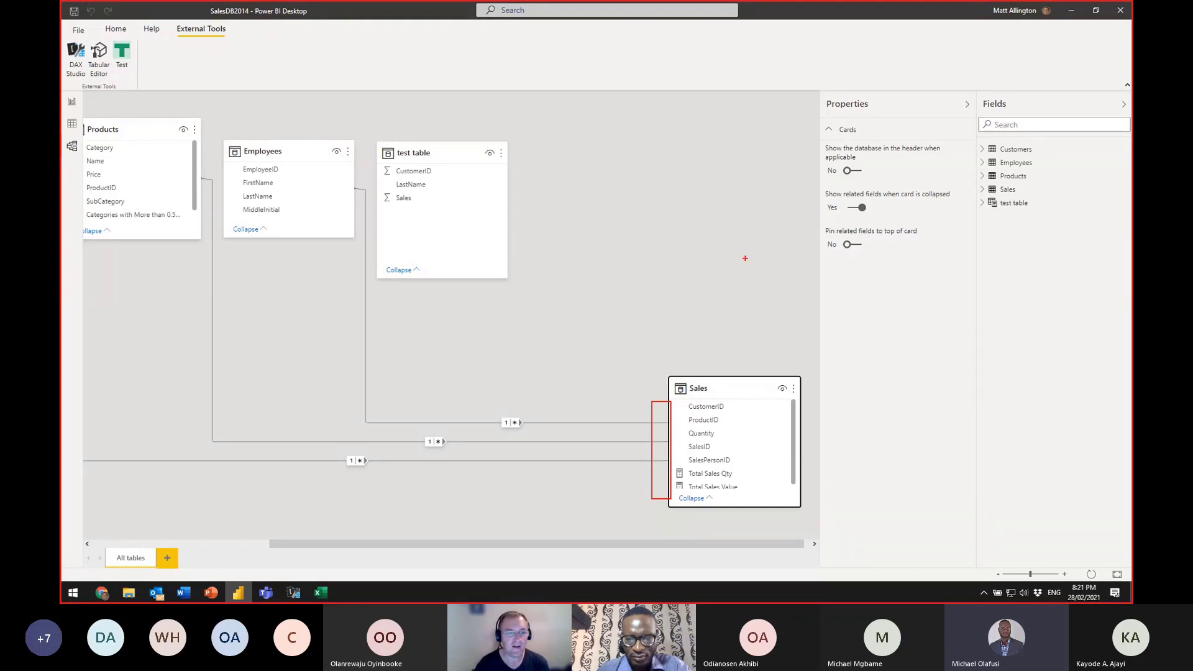
key("Escape")
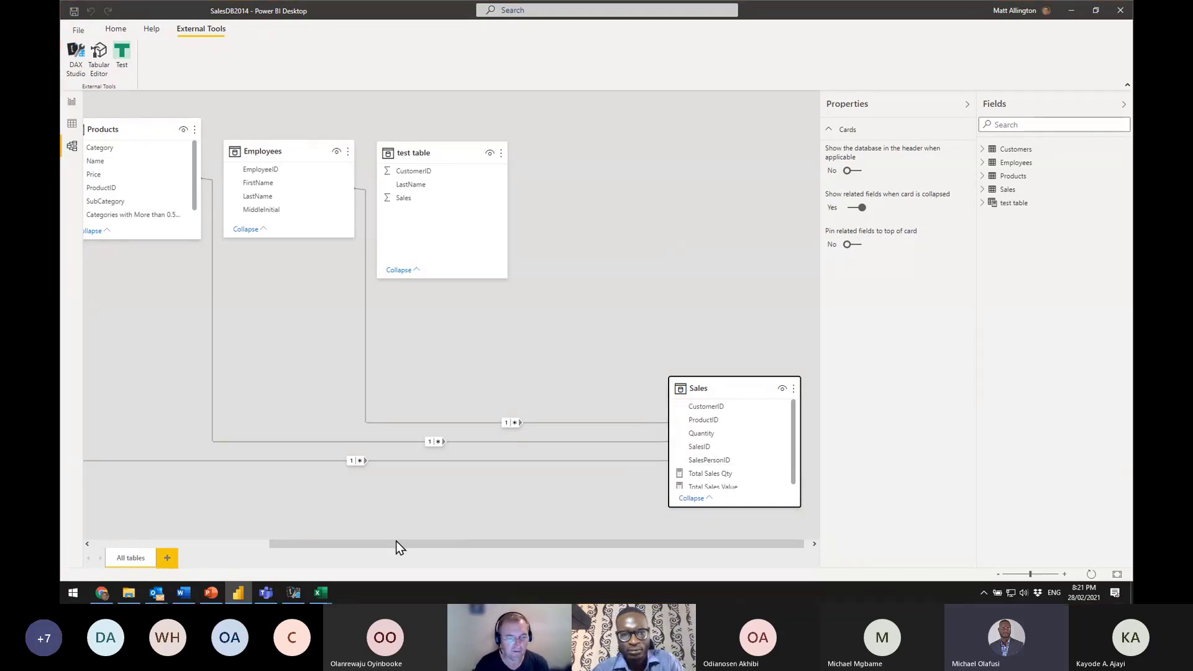
Box Customers, Products, Employees and test table with a red annotation, mark where their relationship lines start, and clear the markings
left_click_drag(397, 544, 198, 523)
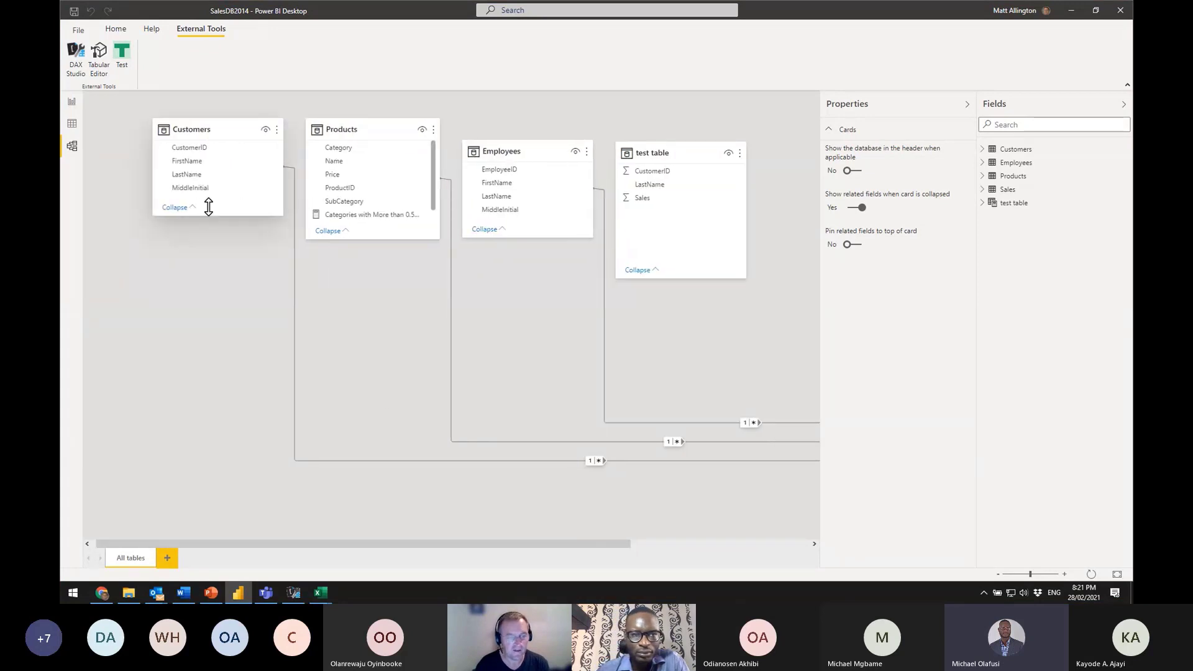
key("ctrl+2")
mouse_move(134, 105)
left_mouse_down()
mouse_move(145, 131)
mouse_move(795, 314)
left_mouse_up()
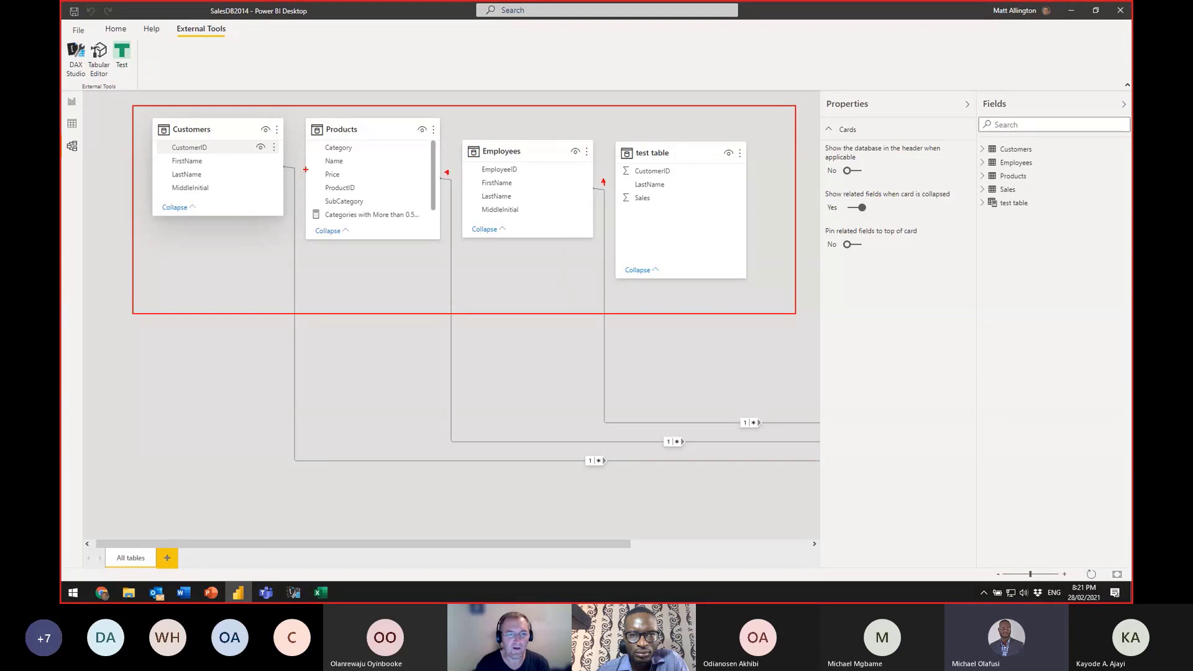
left_click_drag(289, 160, 289, 164)
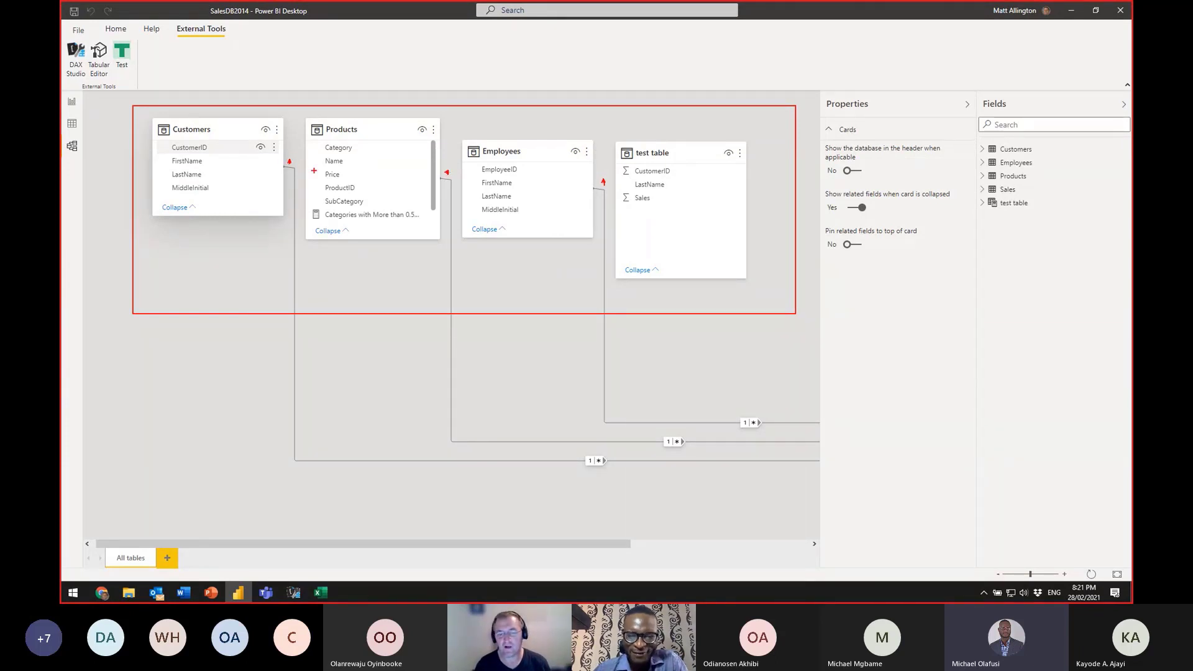
key("Escape")
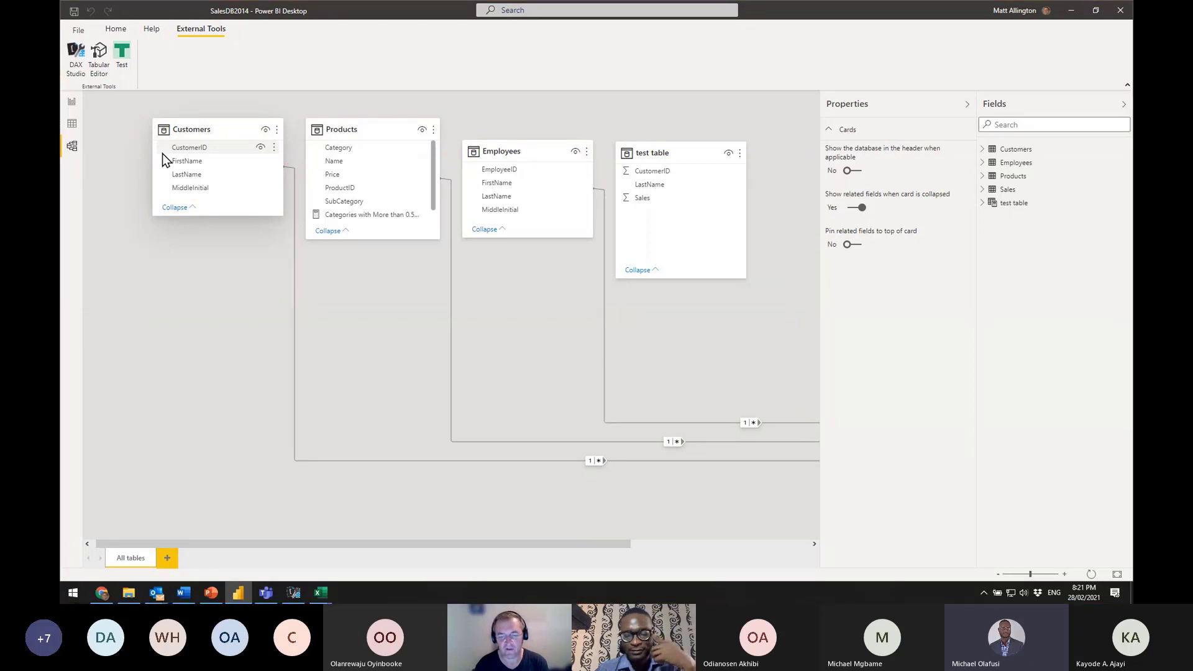
Outline the one-to-many markers on the three relationship lines with a red annotation box and clear it
key("ctrl+2")
mouse_move(574, 392)
left_mouse_down()
mouse_move(780, 515)
mouse_move(779, 486)
left_mouse_up()
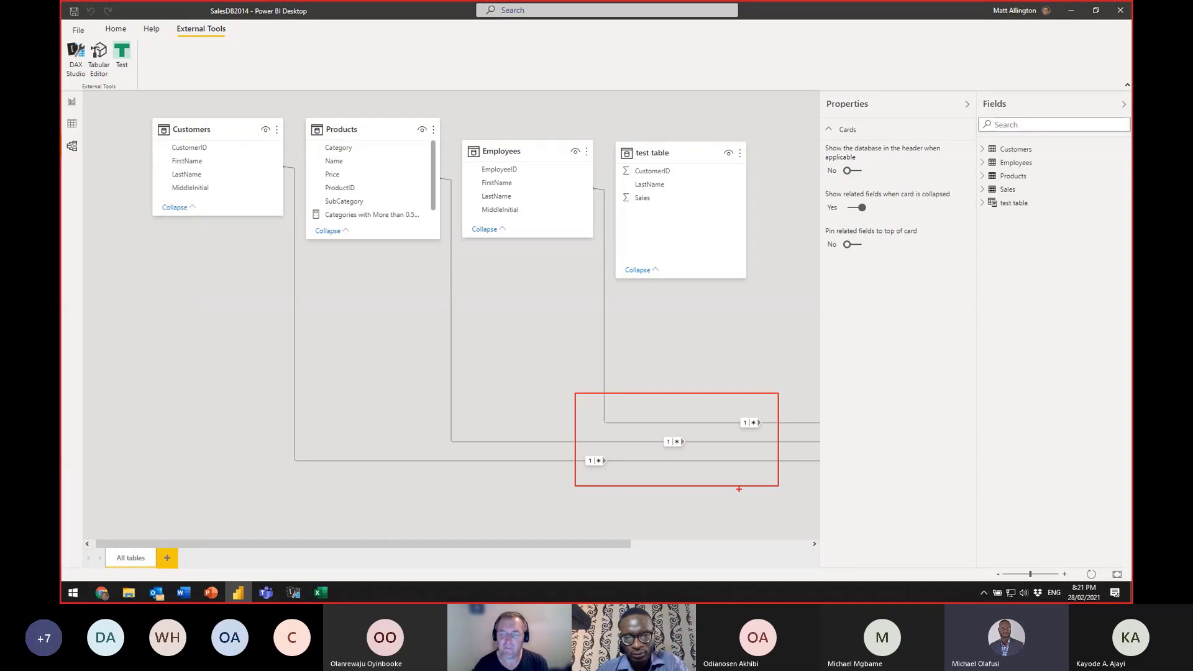
key("Escape")
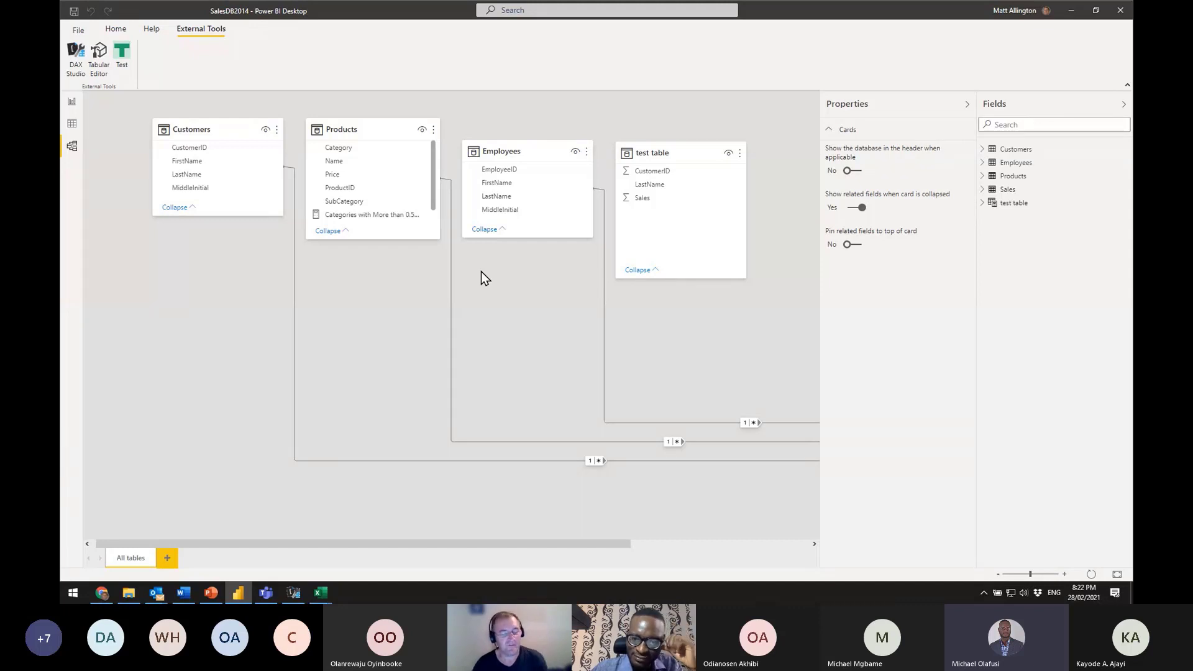
Switch to the Power BI service in the Chrome browser
left_click(107, 593)
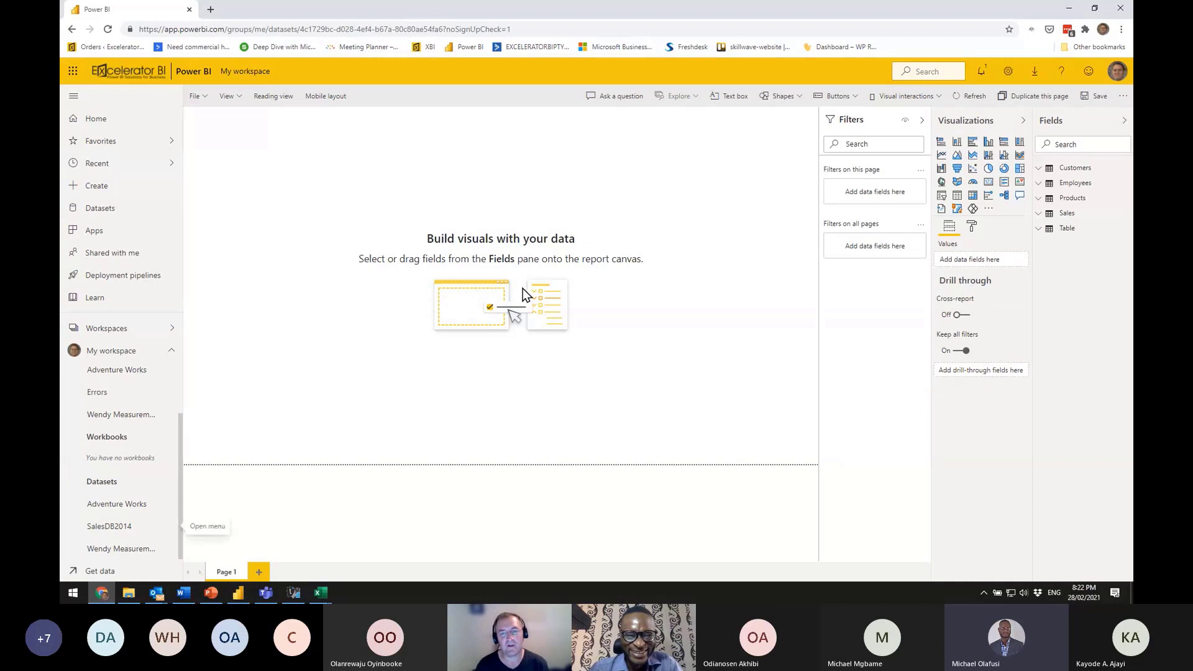